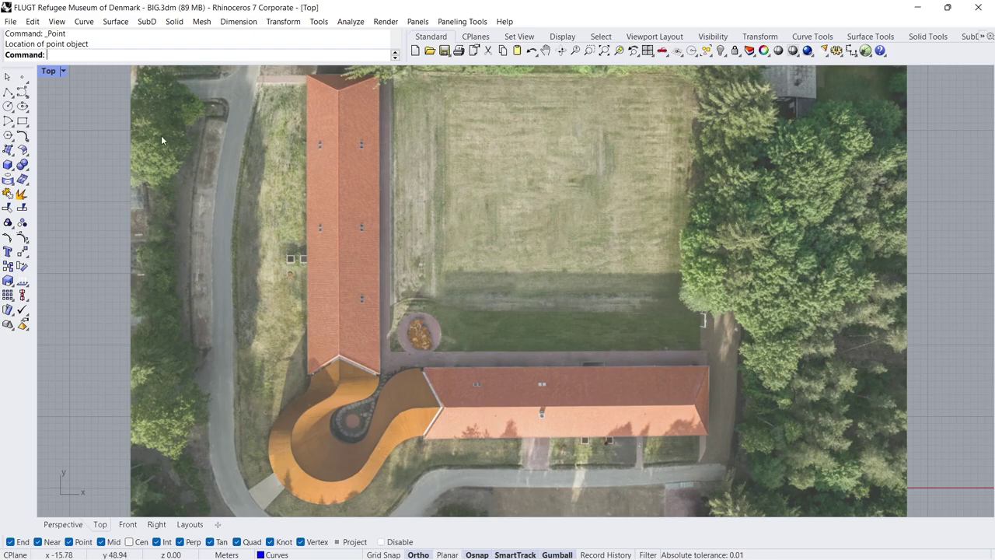
Trace the north wing's left eave, ridge and right eave with three polylines
{"action": "left_click", "coordinate": [8, 92]}
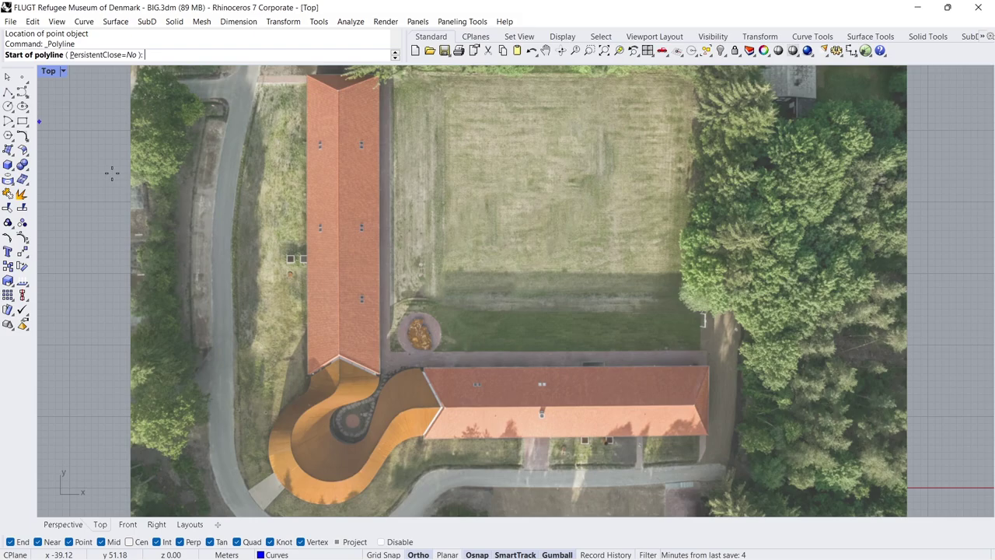
{"action": "left_click", "coordinate": [310, 371]}
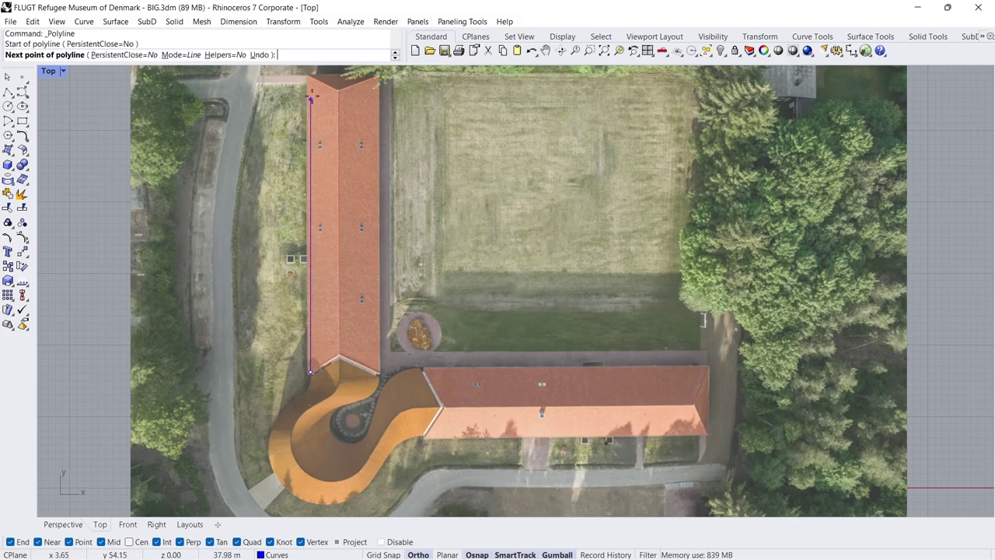
{"action": "key", "text": "Return"}
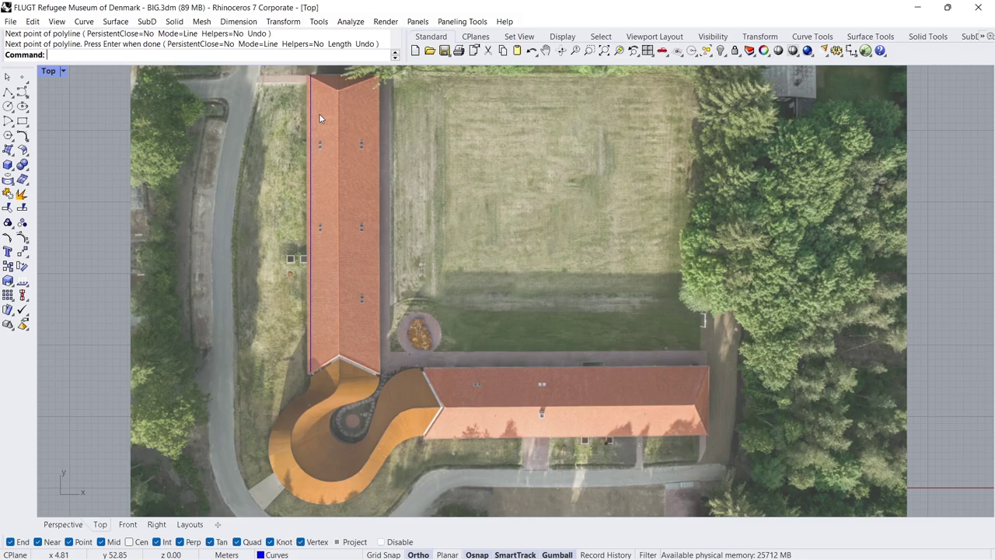
{"action": "key", "text": "Return"}
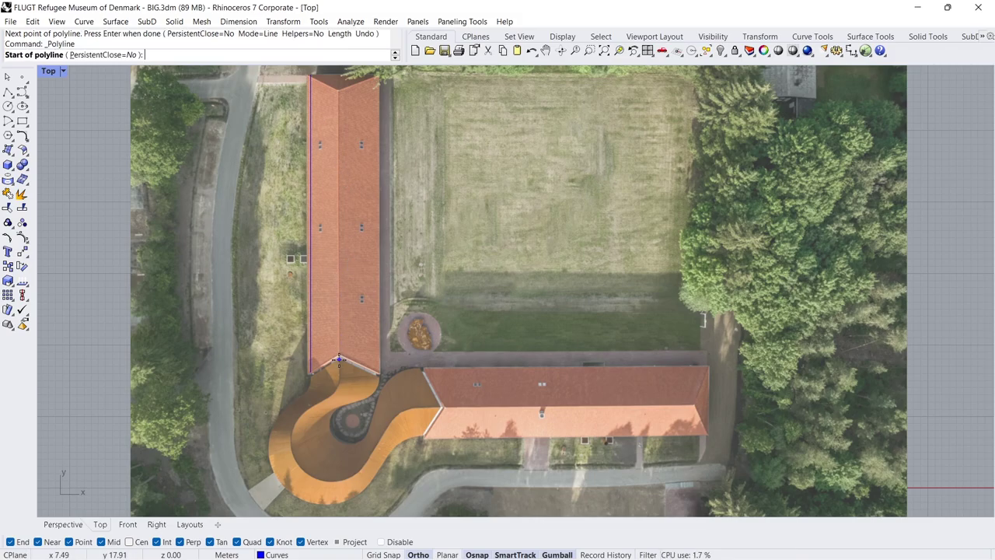
{"action": "left_click", "coordinate": [338, 359]}
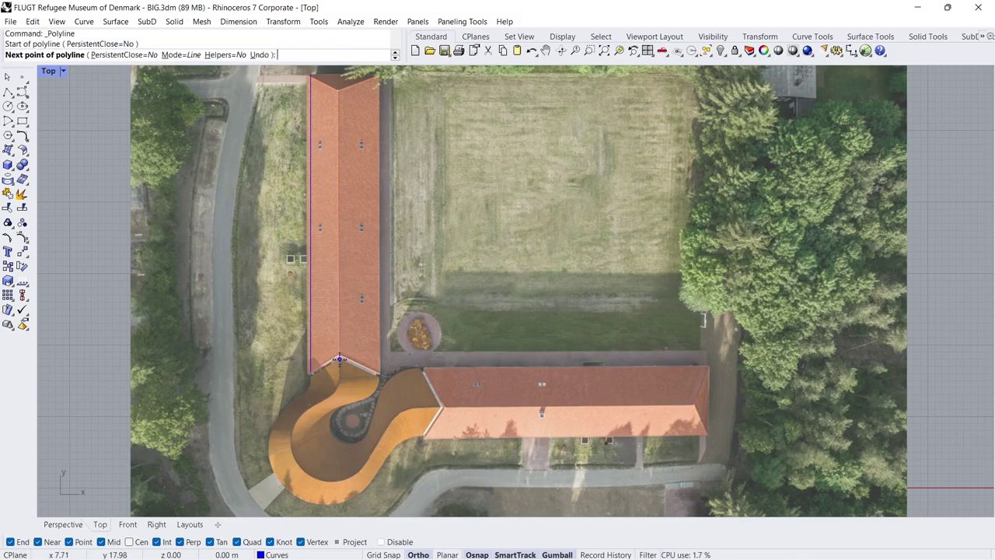
{"action": "left_click", "coordinate": [341, 91]}
{"action": "key", "text": "Return"}
{"action": "key", "text": "Return"}
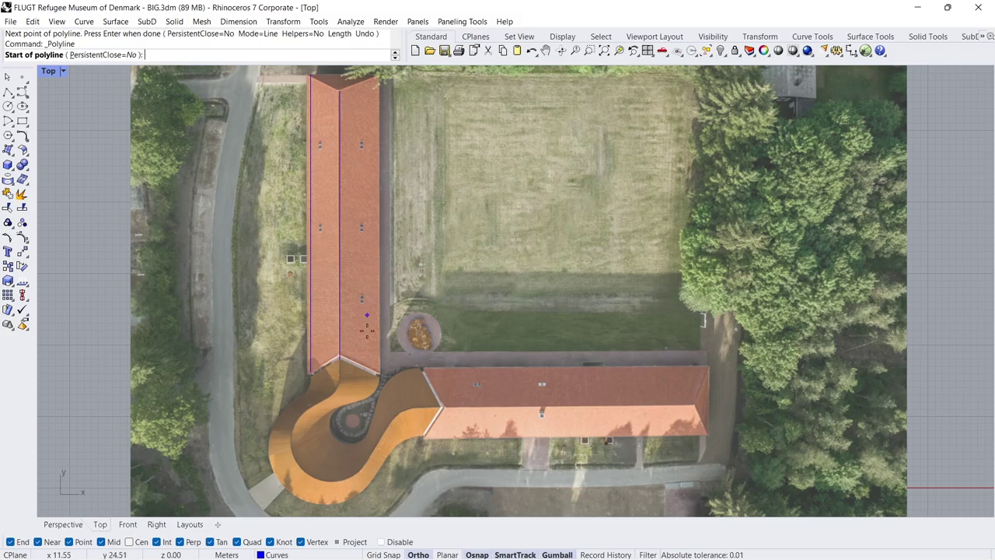
{"action": "left_click", "coordinate": [381, 372]}
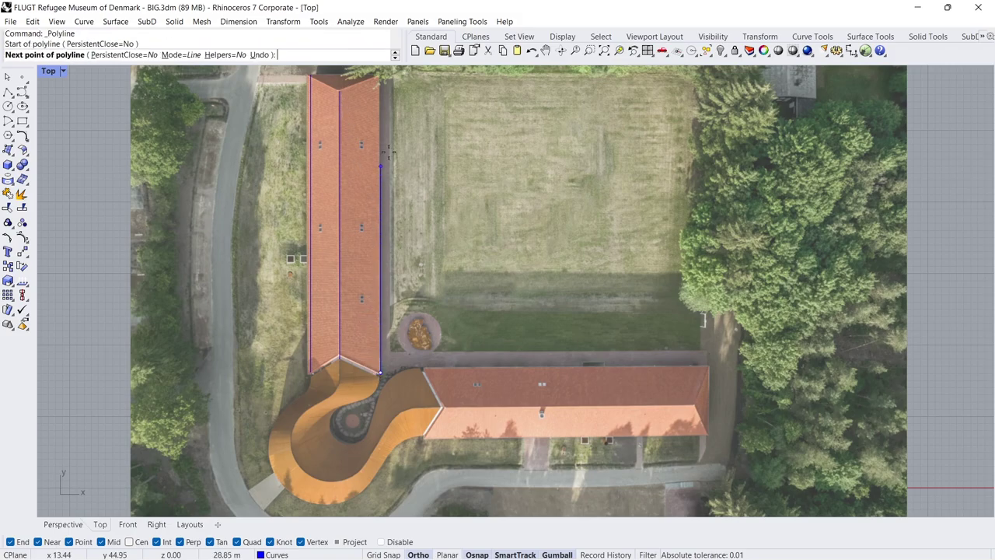
{"action": "left_click", "coordinate": [381, 80]}
{"action": "key", "text": "Return"}
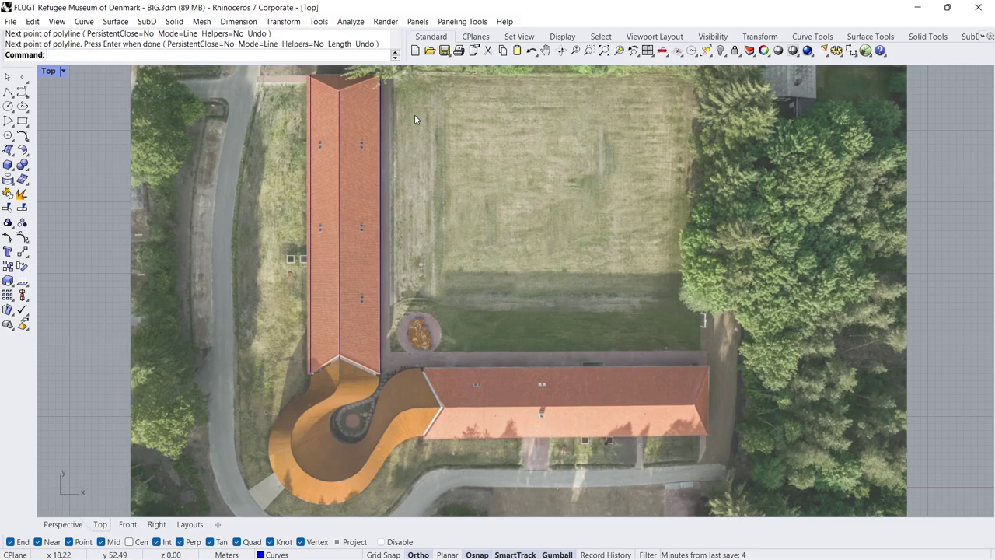
Turn Print Display on from the Drafting tools so line weights show in viewports
{"action": "left_click", "coordinate": [983, 37]}
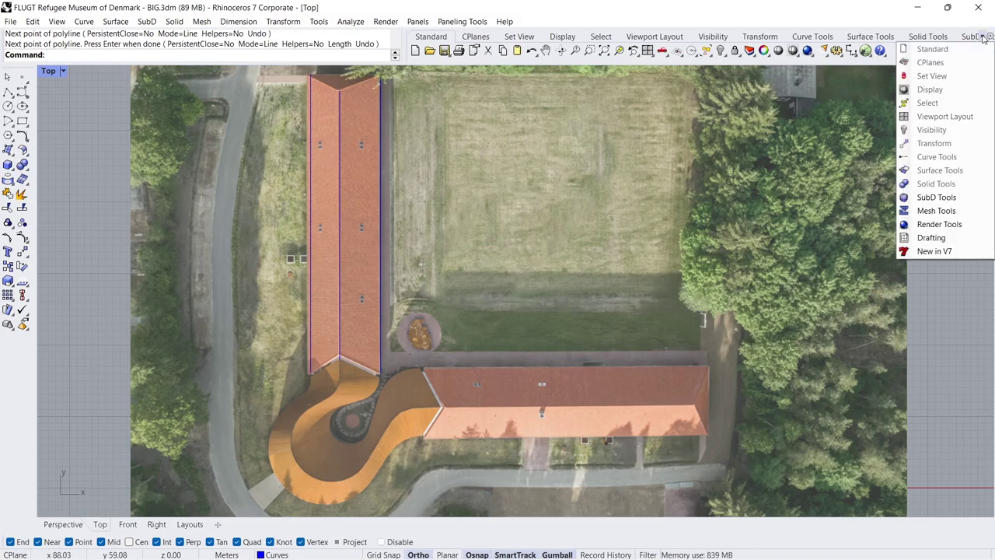
{"action": "left_click", "coordinate": [962, 240]}
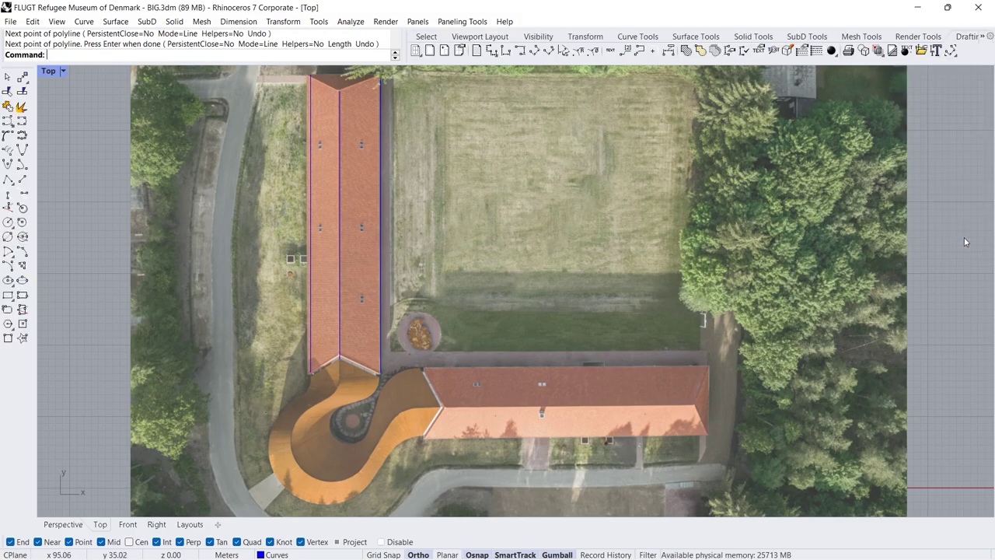
{"action": "left_click", "coordinate": [865, 52]}
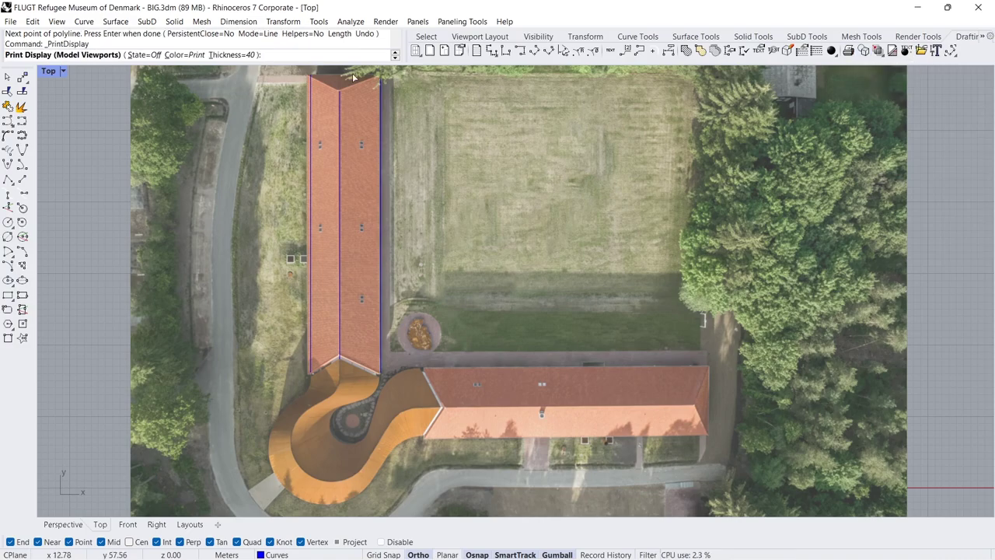
{"action": "left_click", "coordinate": [144, 55]}
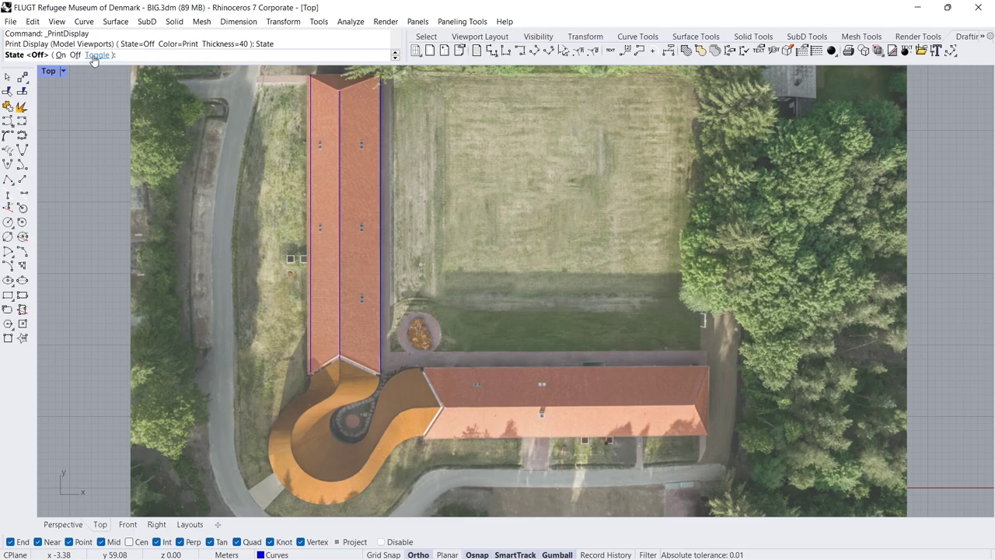
{"action": "left_click", "coordinate": [61, 55]}
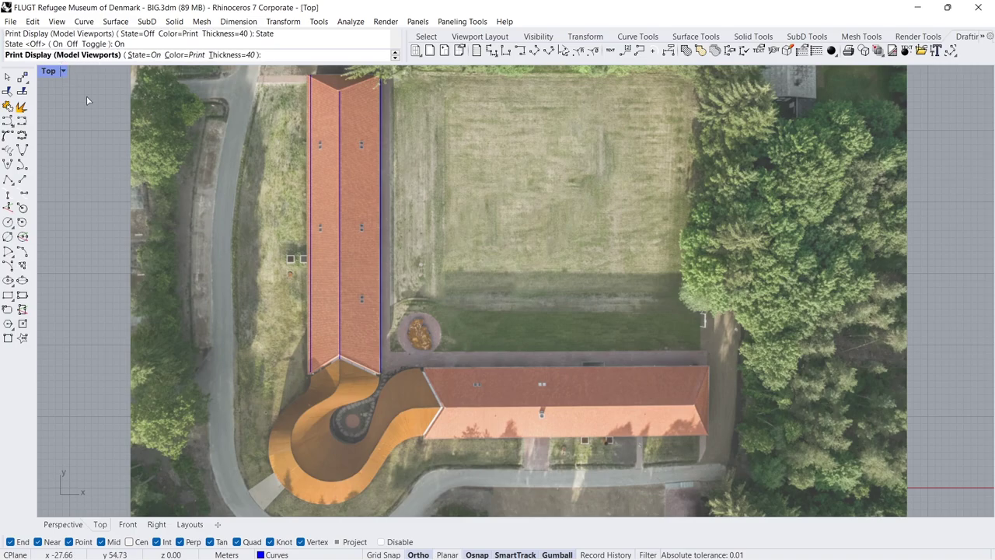
{"action": "key", "text": "Return"}
{"action": "left_click", "coordinate": [420, 39]}
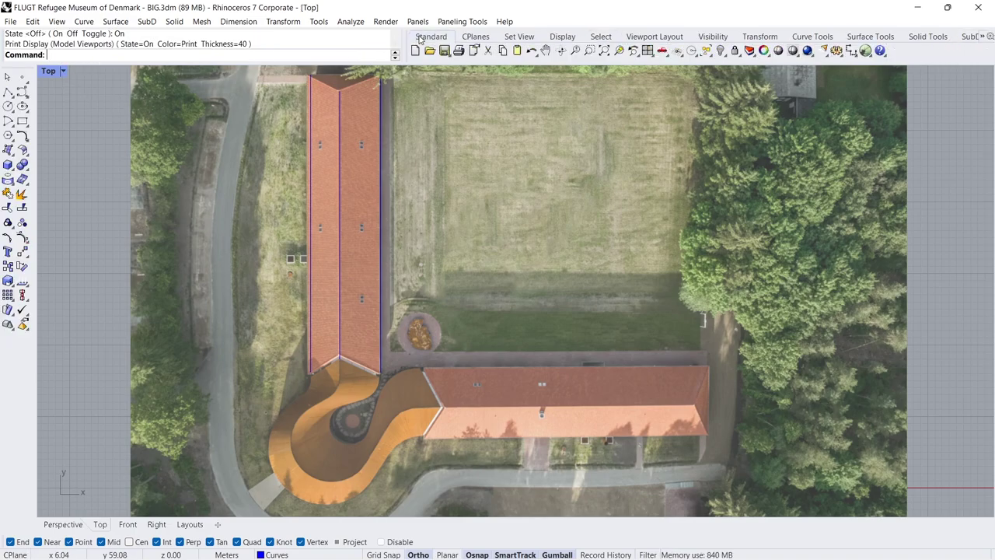
Set the Curves layer's print width to 1 in the Layers panel
{"action": "left_click", "coordinate": [748, 51]}
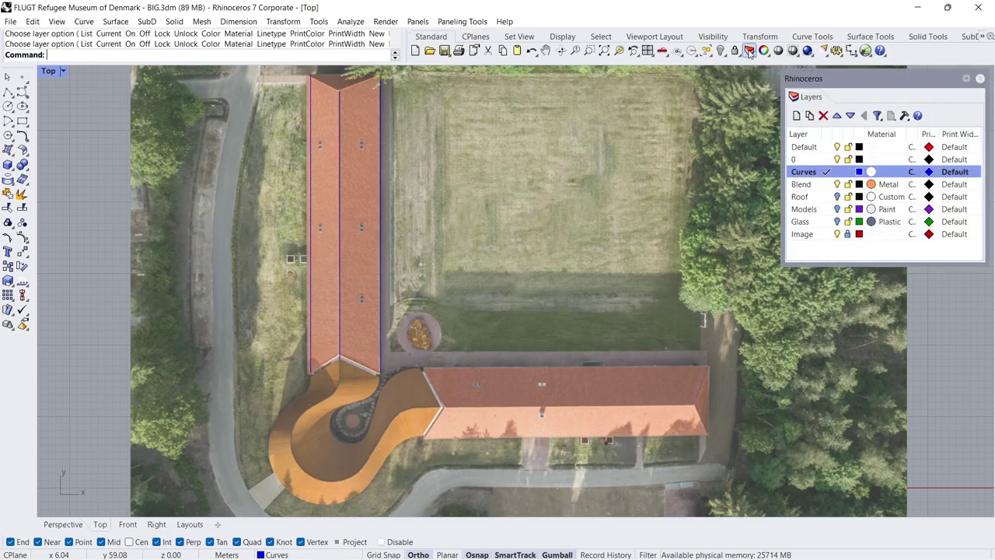
{"action": "left_click", "coordinate": [827, 172]}
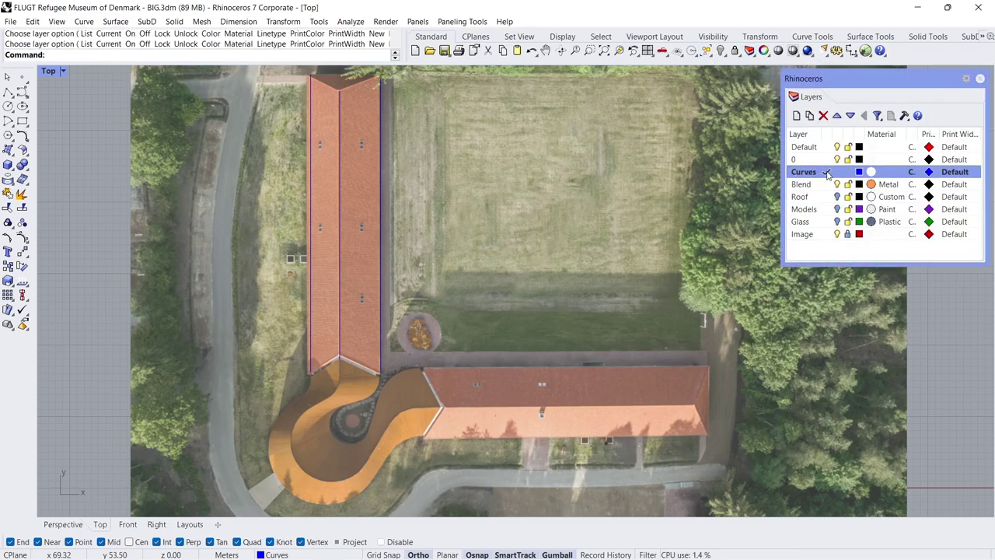
{"action": "left_click", "coordinate": [956, 172]}
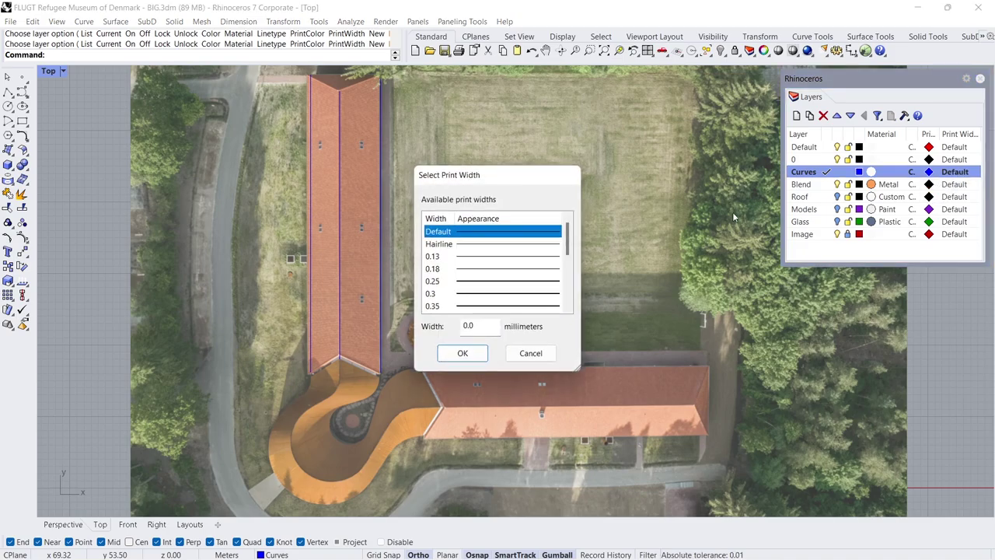
{"action": "left_click_drag", "start_coordinate": [569, 237], "coordinate": [565, 288]}
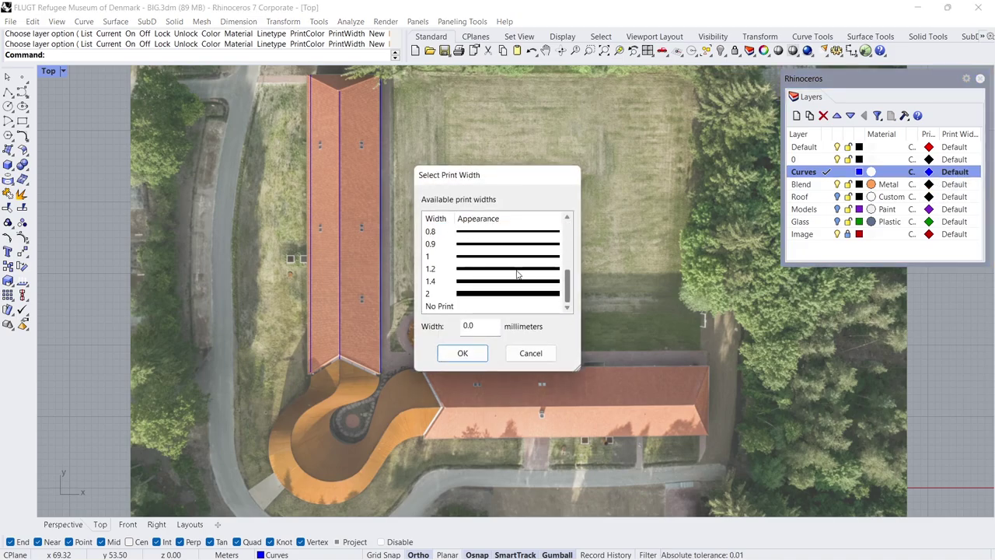
{"action": "left_click", "coordinate": [482, 258]}
{"action": "left_click", "coordinate": [459, 353]}
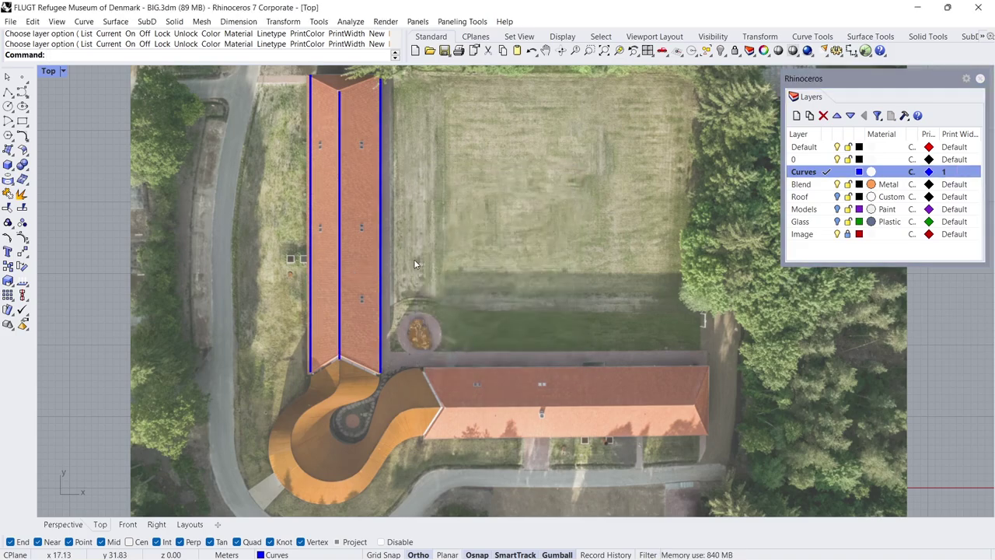
Trace the east wing's top eave, ridge and bottom eave with three polylines
{"action": "left_click", "coordinate": [8, 92]}
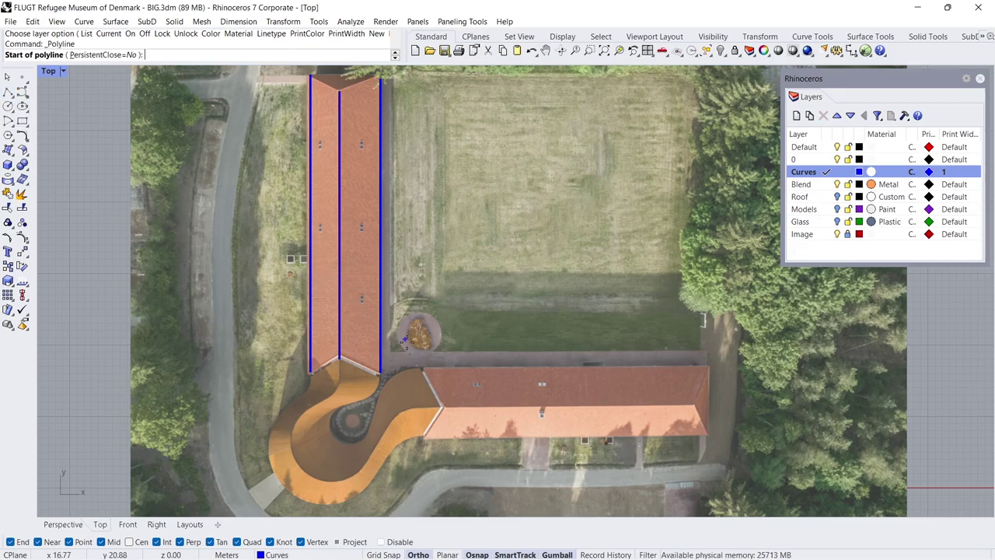
{"action": "left_click", "coordinate": [423, 367]}
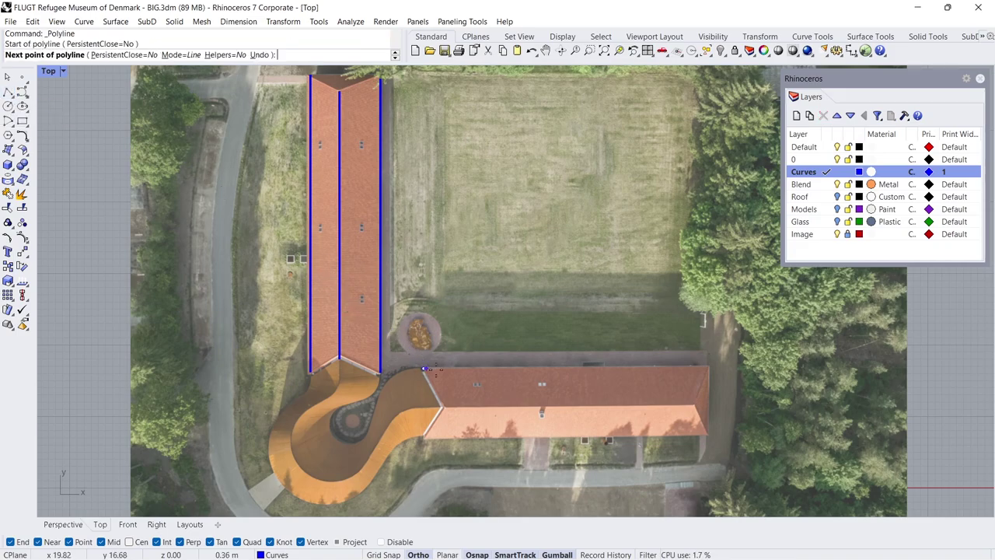
{"action": "left_click", "coordinate": [709, 367]}
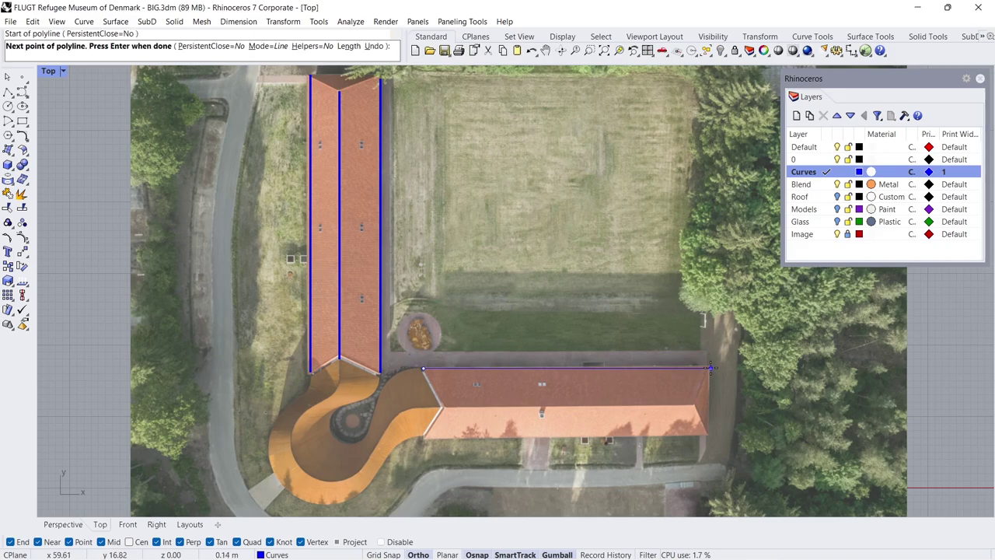
{"action": "key", "text": "Return"}
{"action": "key", "text": "Return"}
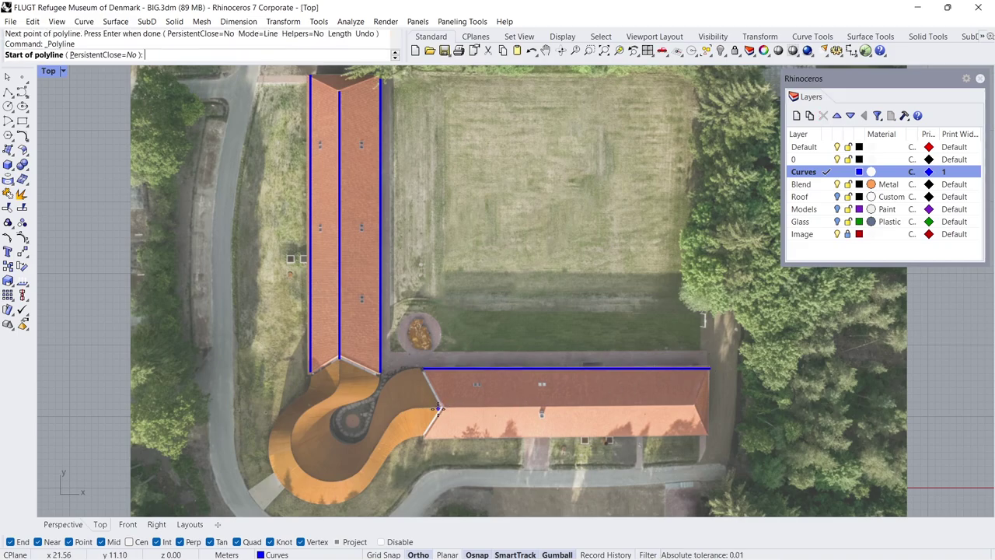
{"action": "left_click", "coordinate": [440, 407]}
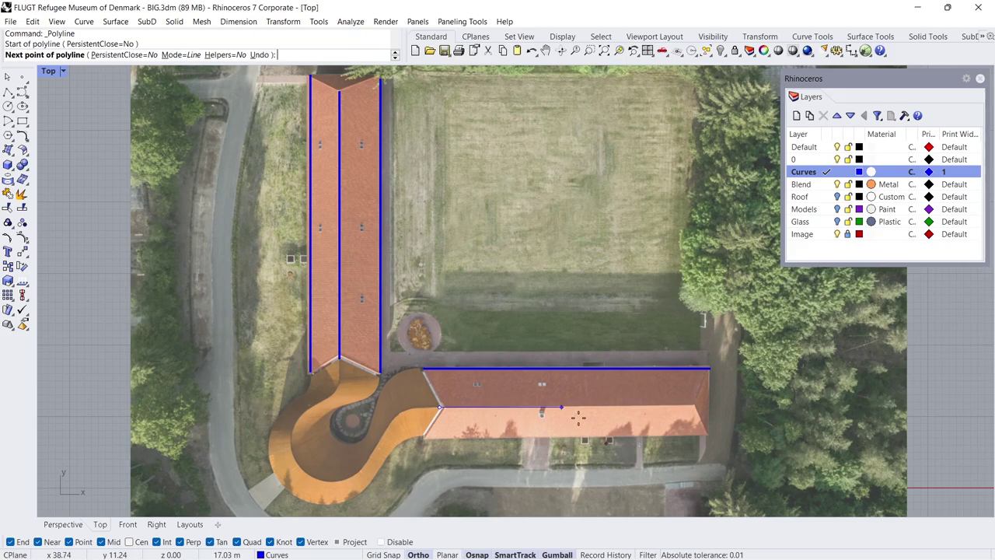
{"action": "left_click", "coordinate": [694, 405]}
{"action": "key", "text": "Return"}
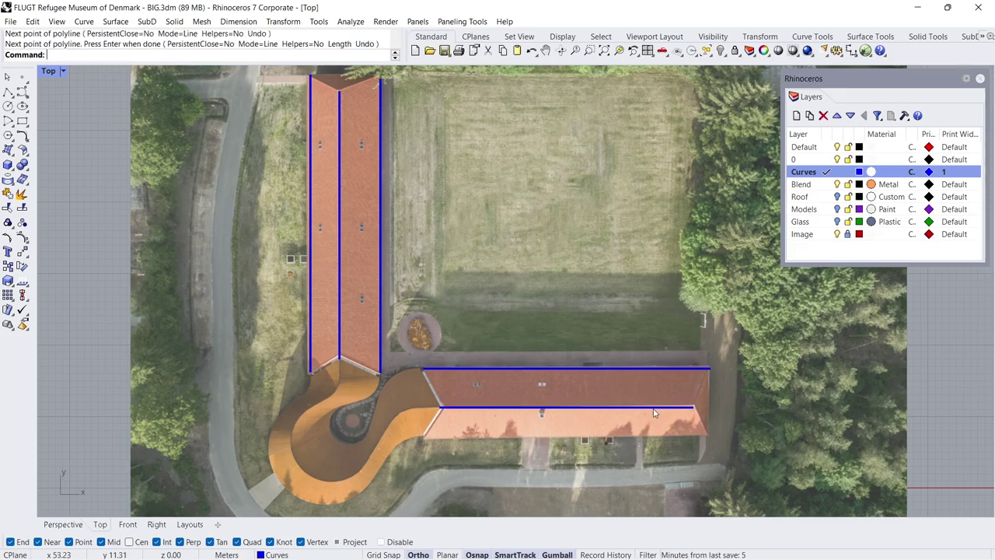
{"action": "key", "text": "Return"}
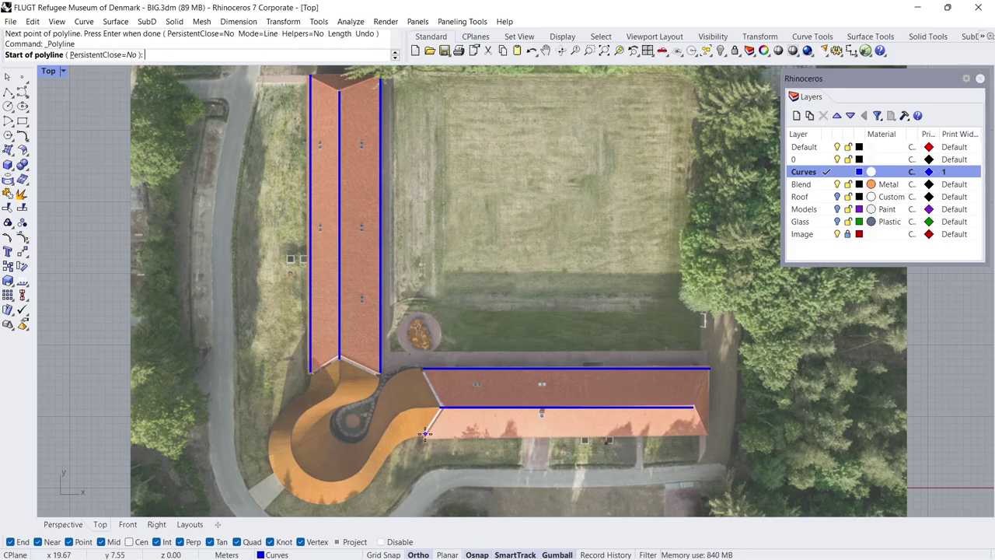
{"action": "left_click", "coordinate": [425, 435]}
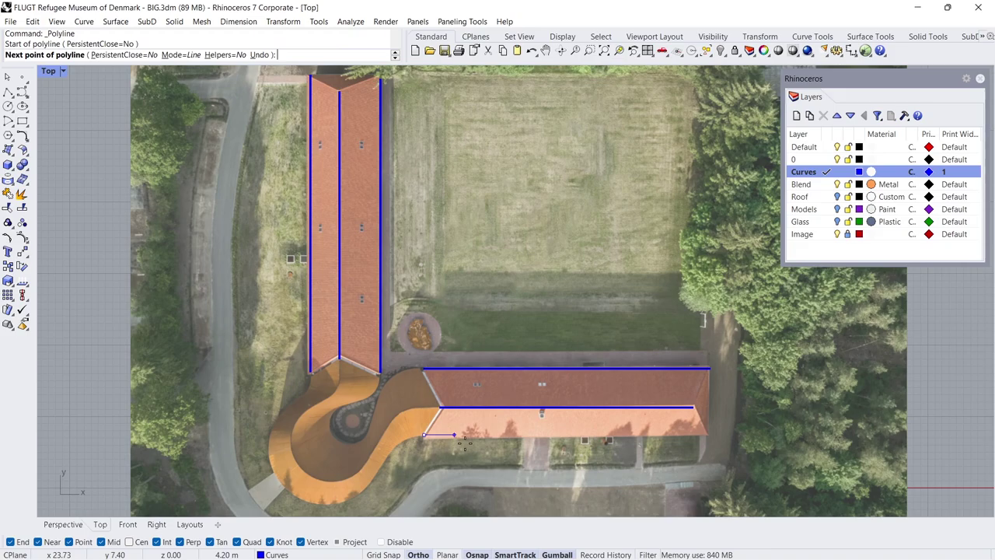
{"action": "left_click", "coordinate": [704, 437]}
{"action": "key", "text": "Return"}
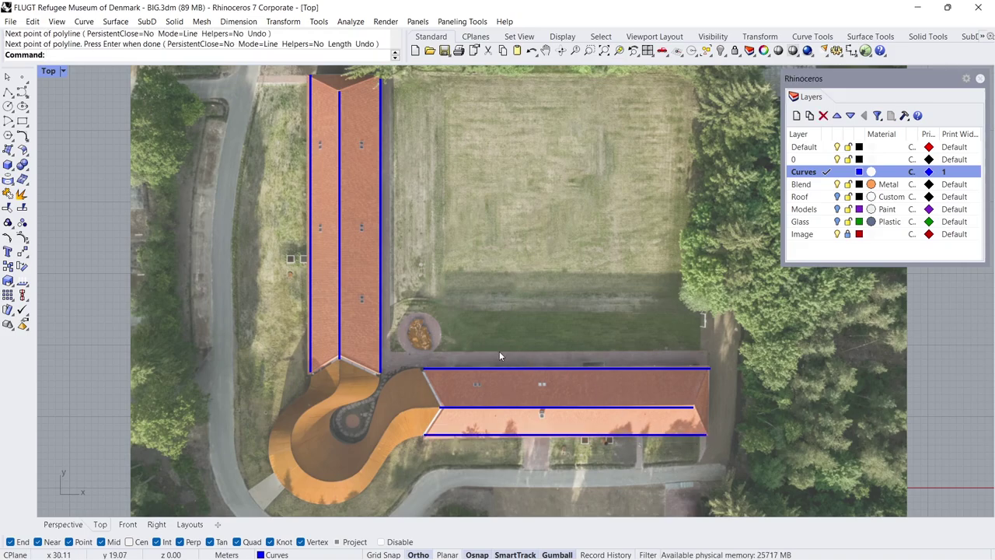
Tear off the Circle and Curve Tools flyouts as floating palettes
{"action": "left_click", "coordinate": [11, 109]}
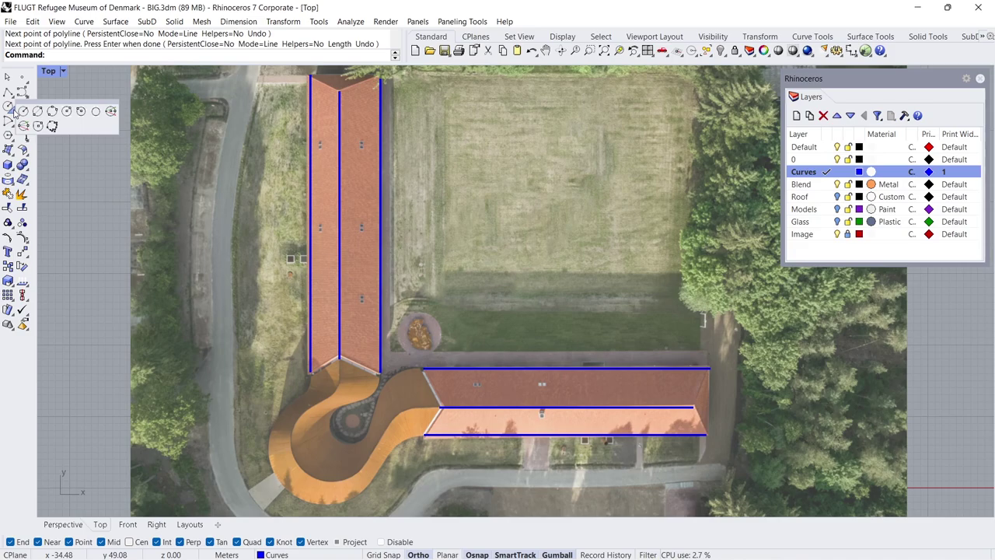
{"action": "left_click_drag", "start_coordinate": [36, 111], "coordinate": [50, 99]}
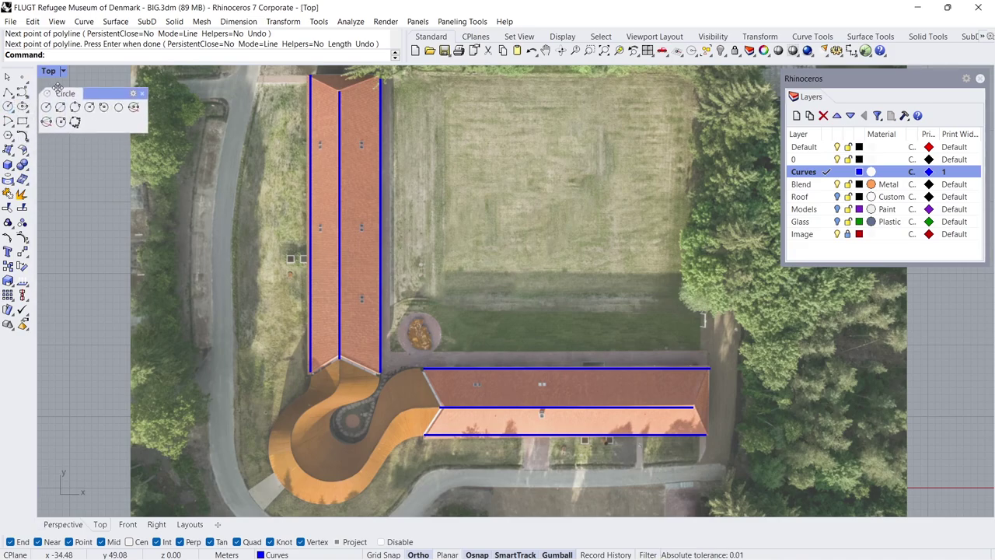
{"action": "left_click", "coordinate": [22, 135]}
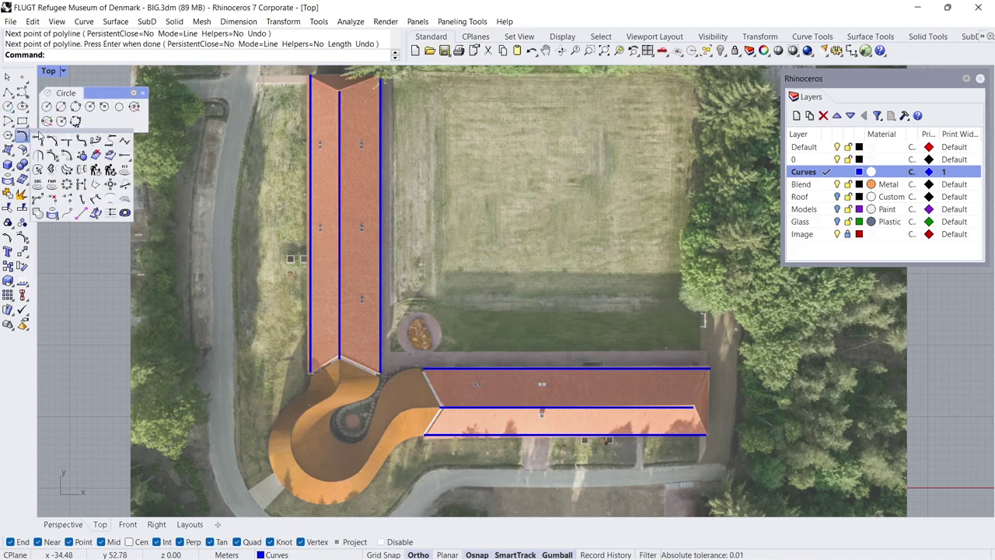
{"action": "left_click_drag", "start_coordinate": [31, 128], "coordinate": [45, 136]}
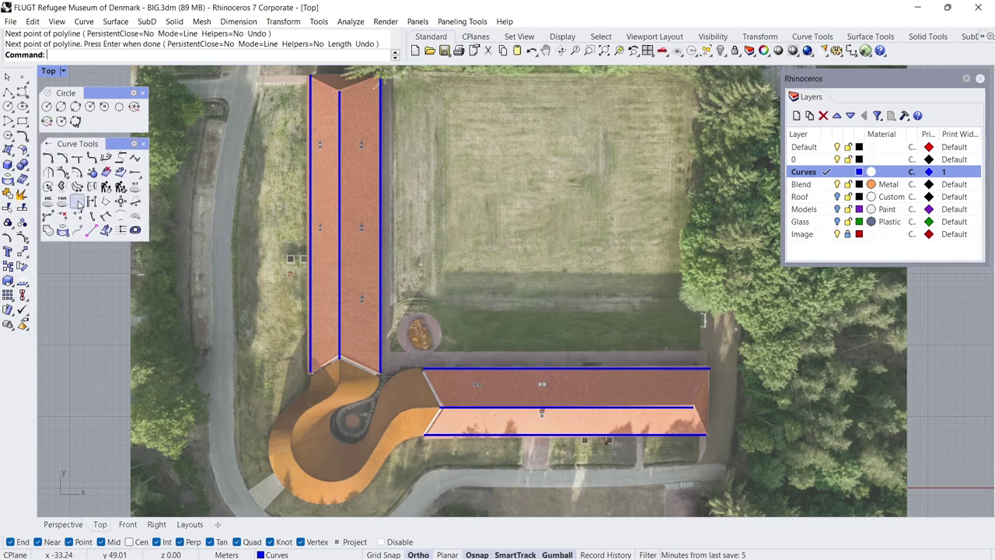
Disable object snaps, Ortho and SmartTrack, then zoom in on the looped roof
{"action": "left_click", "coordinate": [381, 542]}
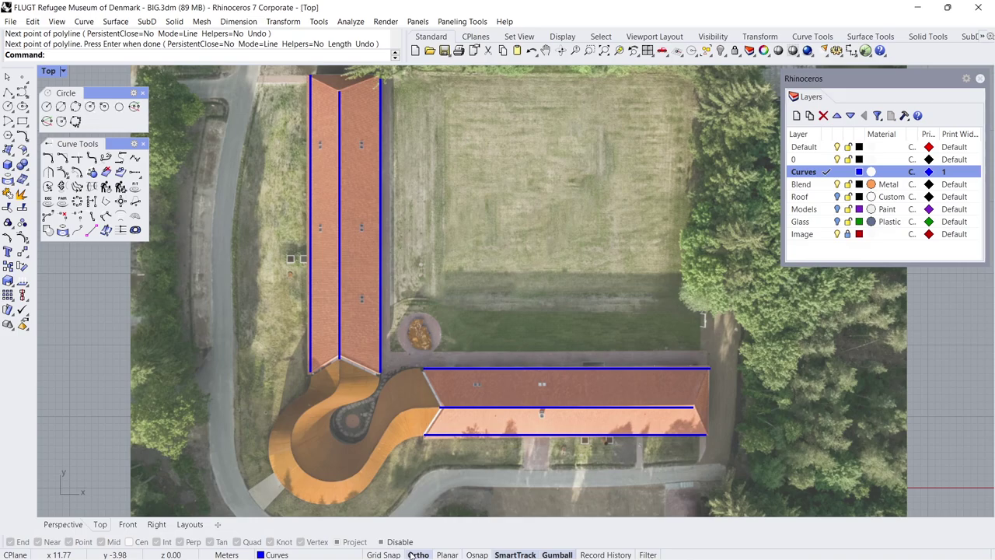
{"action": "left_click", "coordinate": [415, 555]}
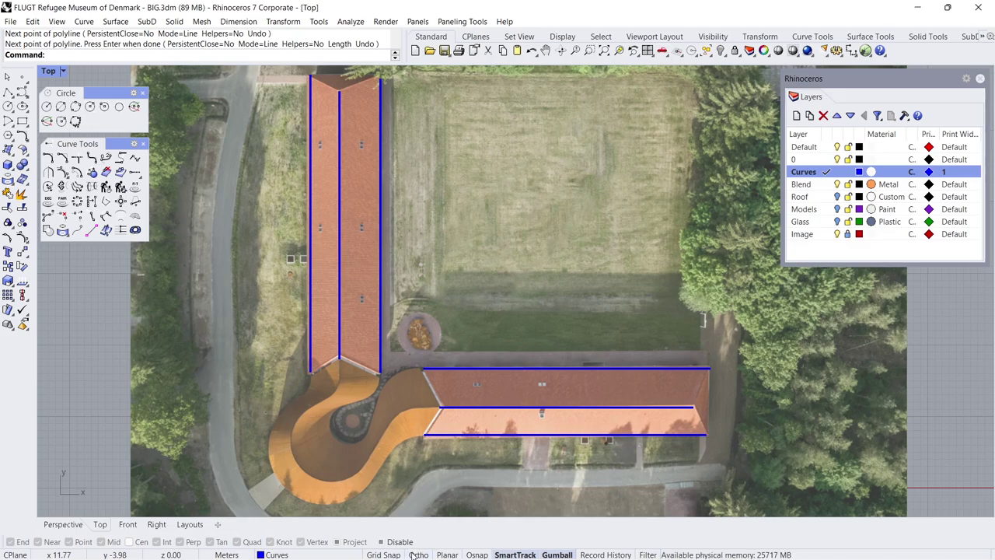
{"action": "left_click", "coordinate": [504, 555]}
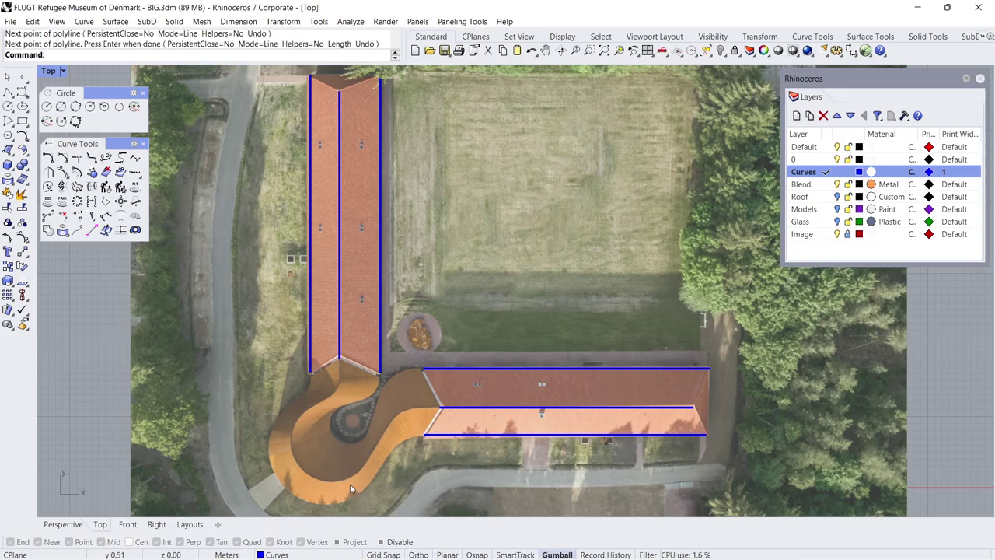
{"action": "scroll", "coordinate": [318, 433], "scroll_direction": "up", "scroll_amount": 3}
{"action": "scroll", "coordinate": [318, 434], "scroll_direction": "up", "scroll_amount": 2}
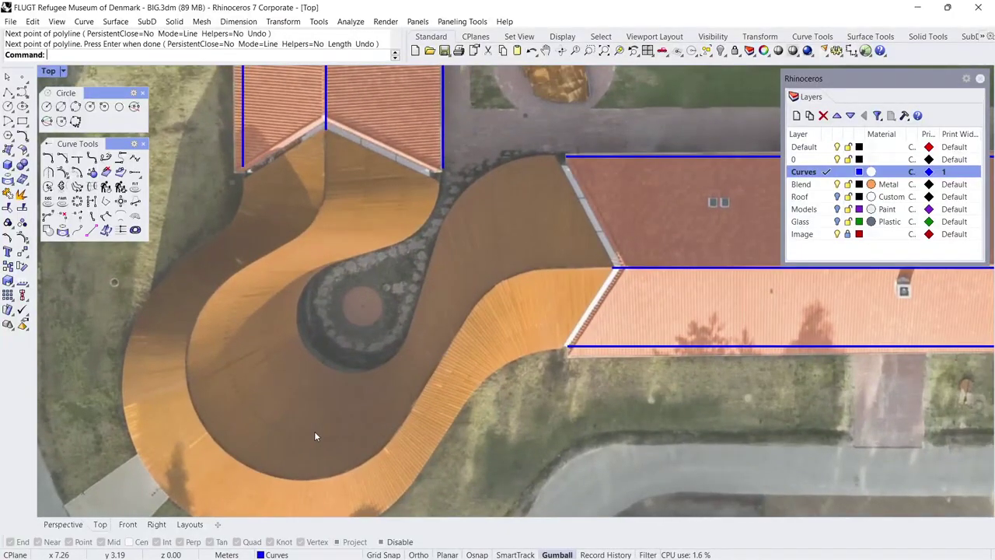
{"action": "right_click_drag", "start_coordinate": [314, 430], "coordinate": [363, 395]}
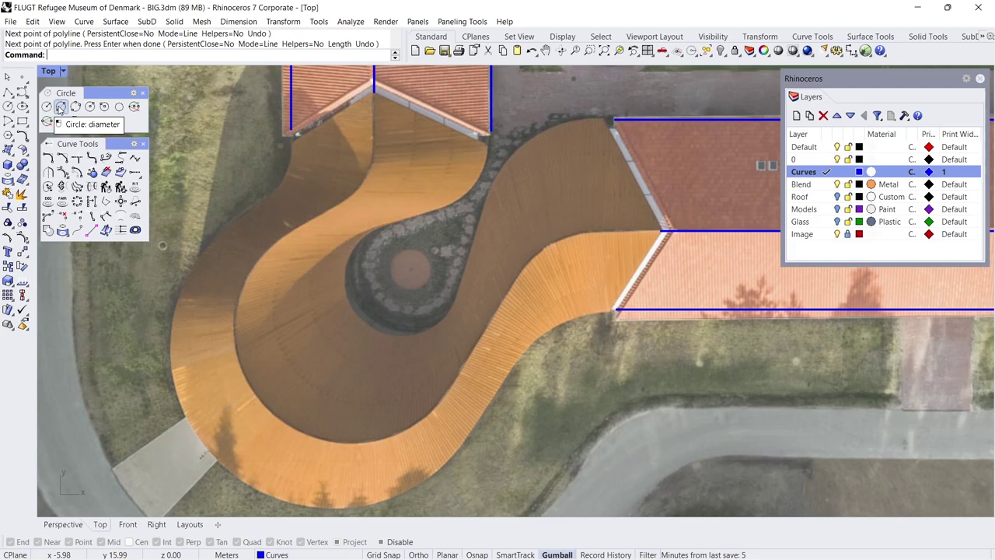
Draw diameter circles around the loop's outer edge, inner edge and central planting bed
{"action": "left_click", "coordinate": [60, 106]}
{"action": "type", "text": "0"}
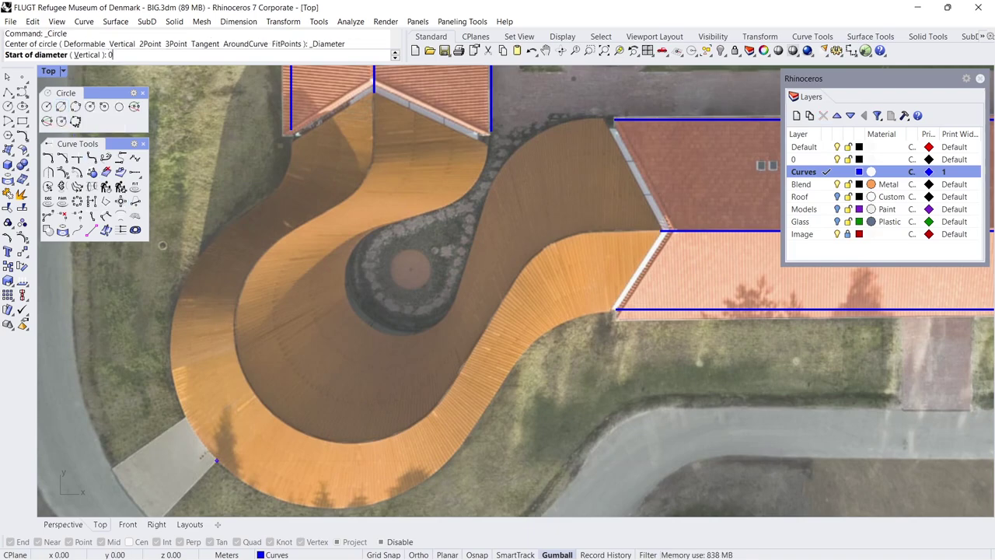
{"action": "left_click", "coordinate": [216, 460]}
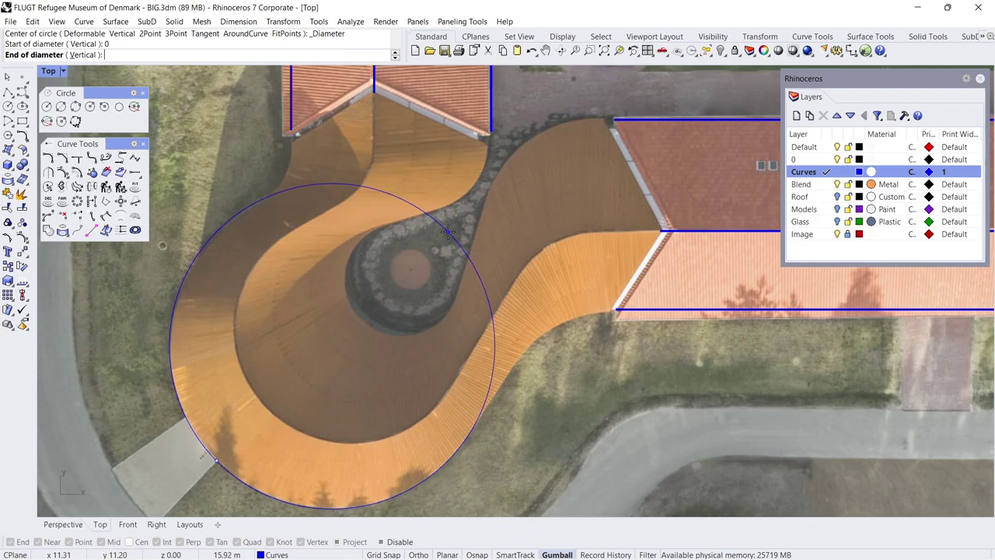
{"action": "left_click", "coordinate": [448, 232]}
{"action": "key", "text": "Return"}
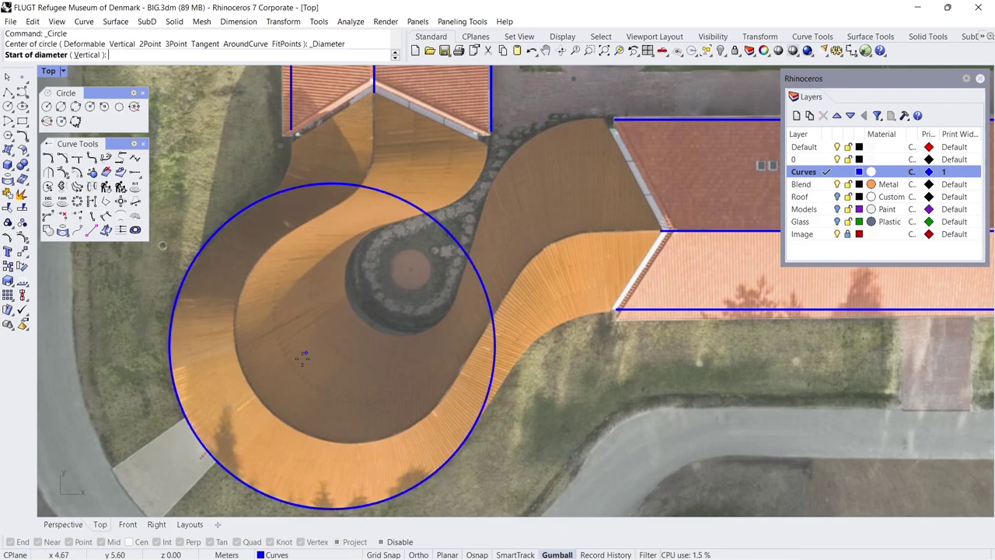
{"action": "left_click", "coordinate": [263, 405]}
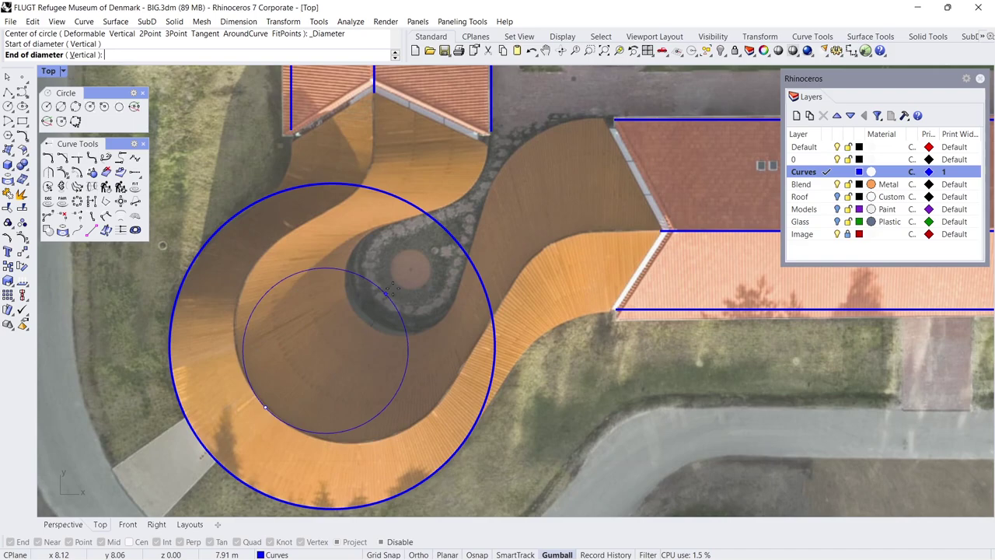
{"action": "left_click", "coordinate": [435, 251]}
{"action": "key", "text": "Return"}
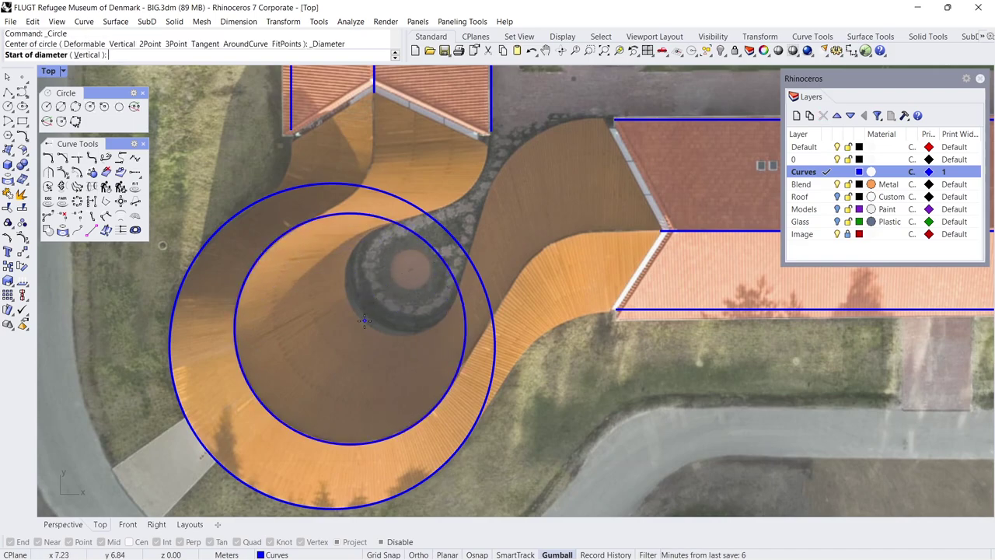
{"action": "left_click", "coordinate": [364, 321]}
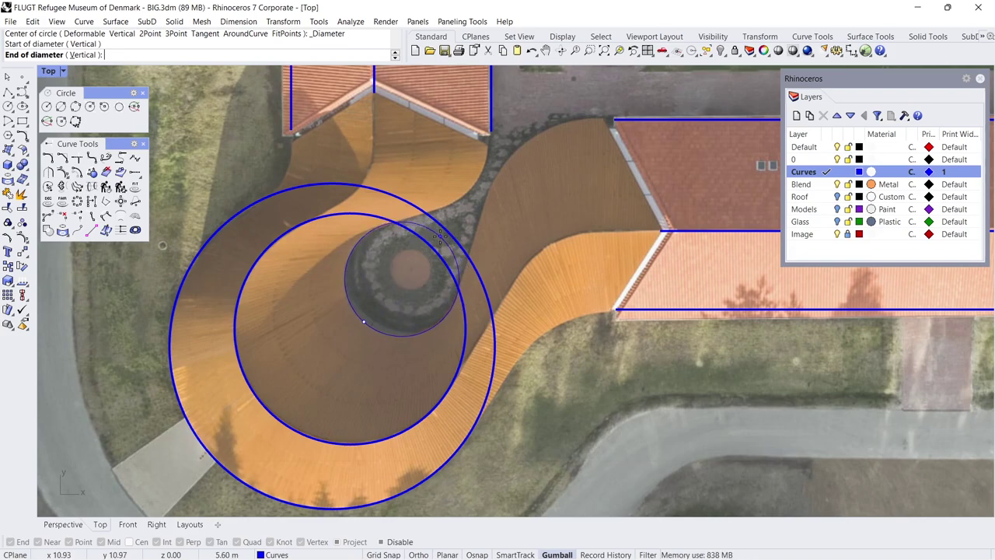
{"action": "left_click", "coordinate": [441, 242]}
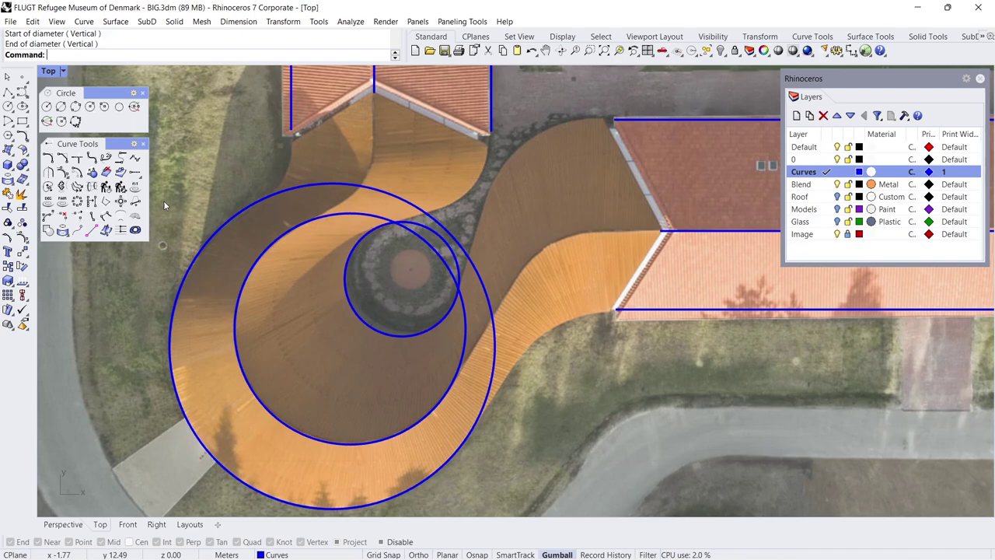
Blend the large outer circle to the east wing's lower eave, flipping the circle end and tuning control points
{"action": "left_click", "coordinate": [105, 160]}
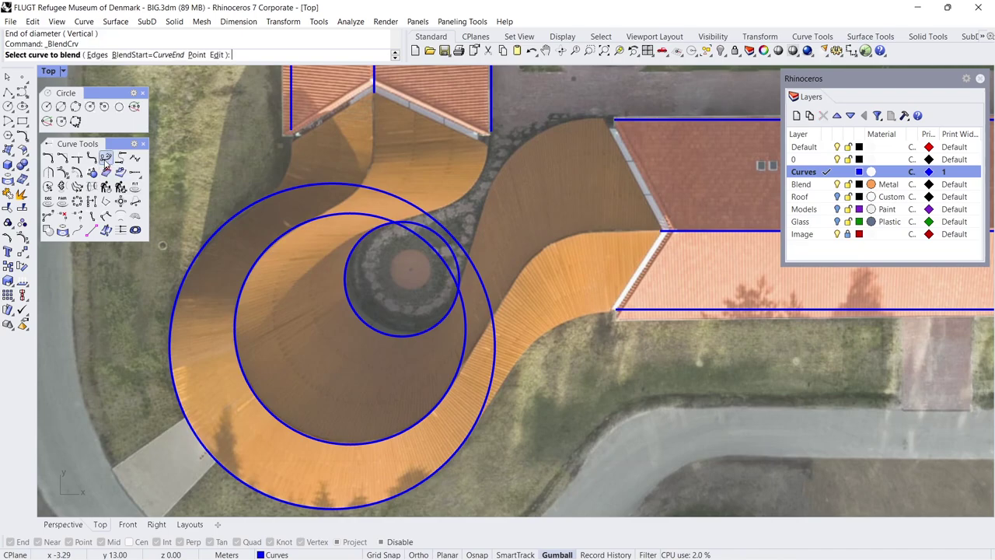
{"action": "left_click", "coordinate": [483, 408]}
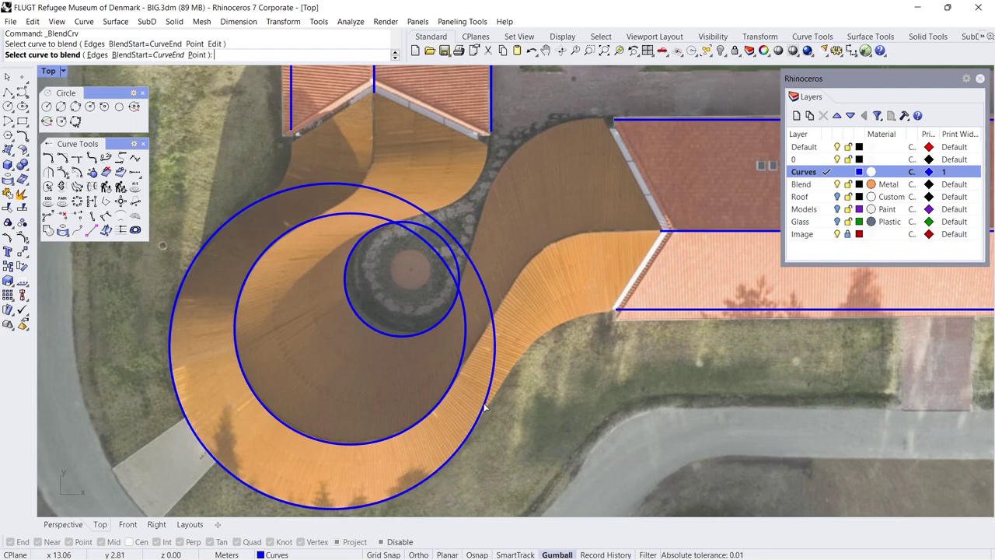
{"action": "left_click", "coordinate": [626, 312]}
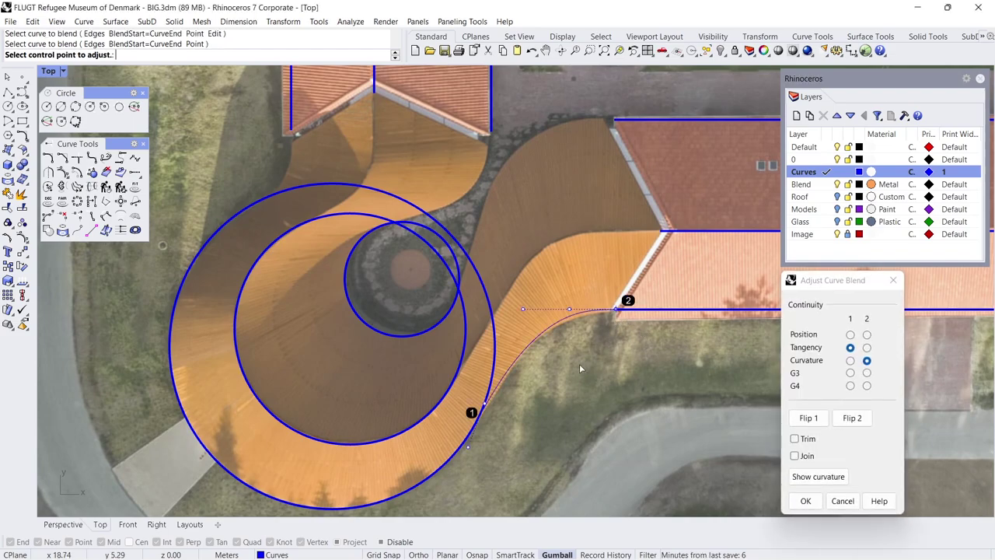
{"action": "left_click", "coordinate": [812, 419]}
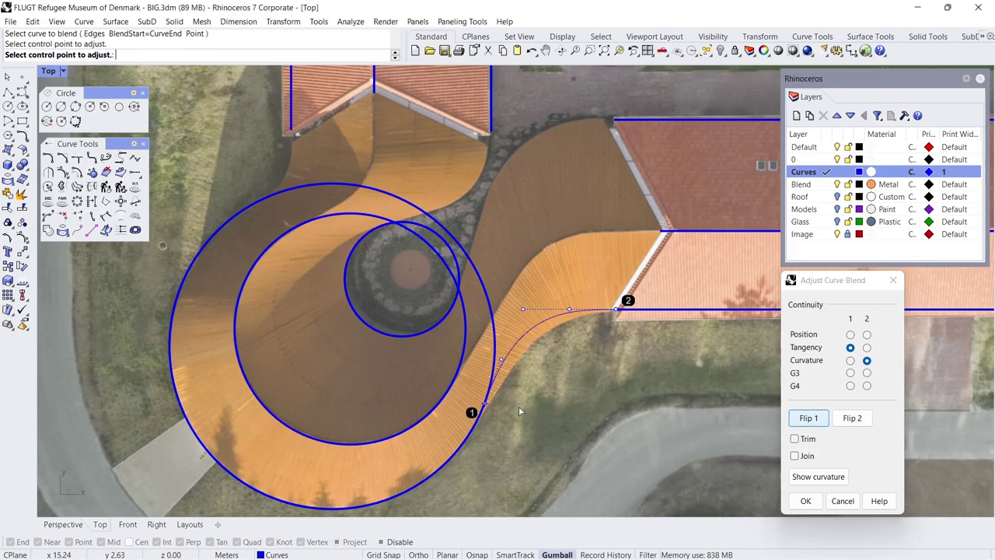
{"action": "left_click", "coordinate": [484, 404]}
{"action": "left_click", "coordinate": [498, 383]}
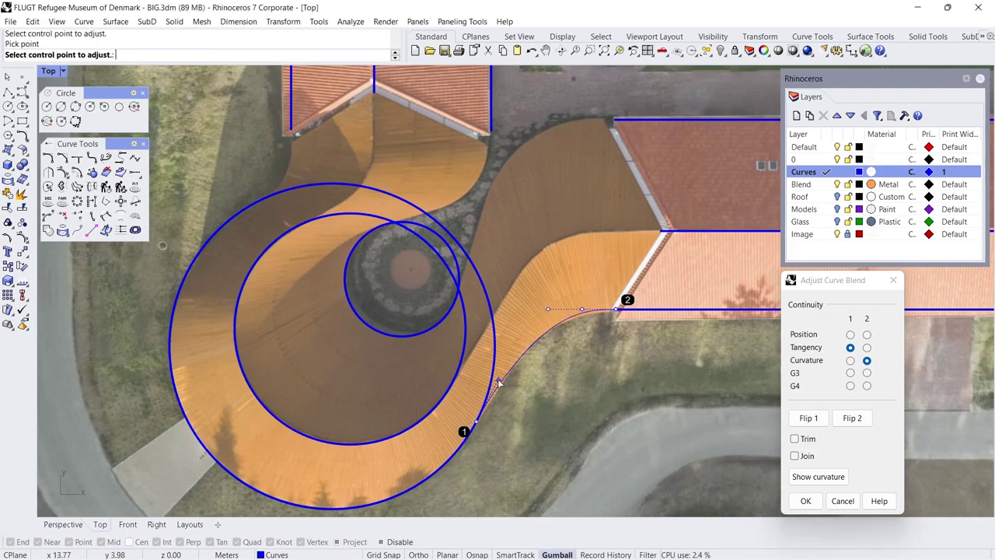
{"action": "left_click", "coordinate": [548, 308]}
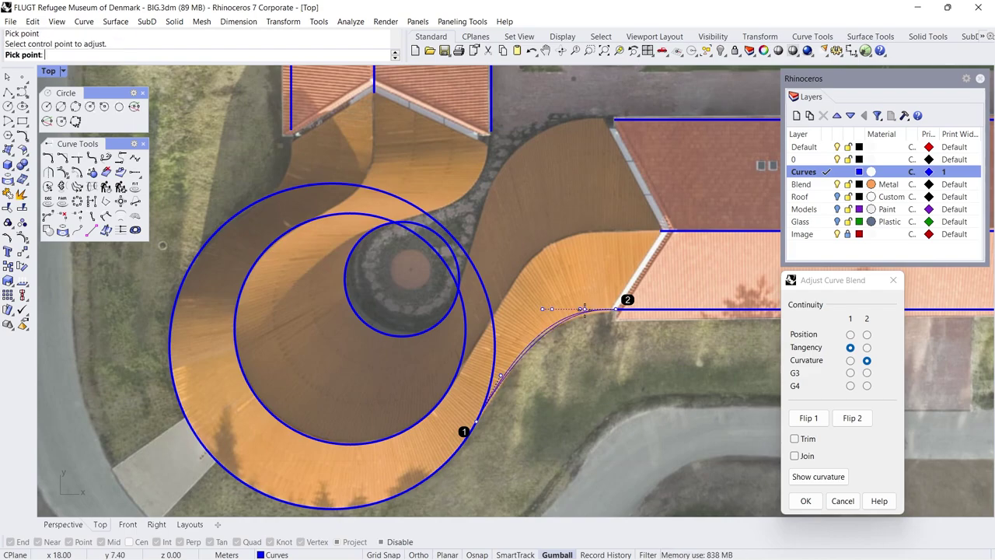
{"action": "left_click", "coordinate": [583, 308]}
{"action": "left_click", "coordinate": [805, 500]}
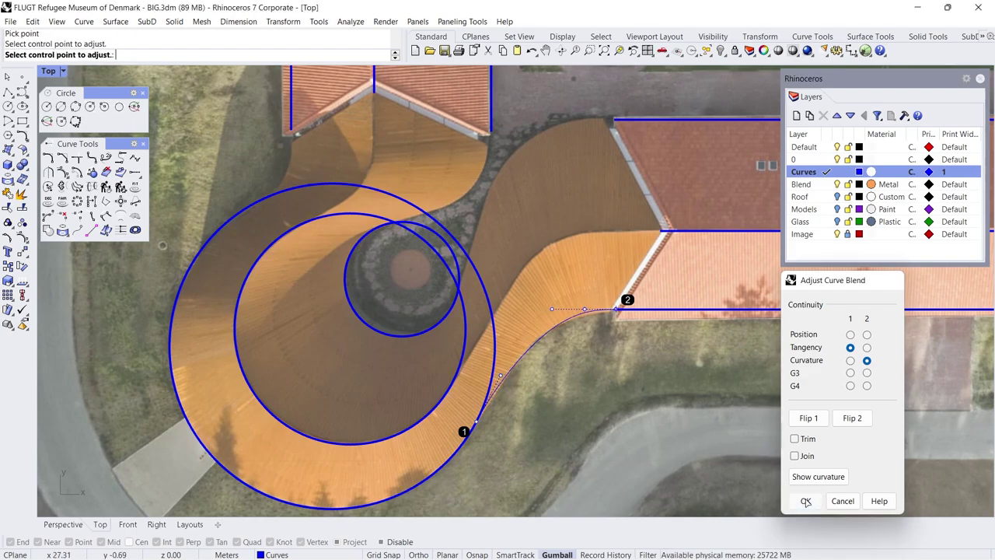
Blend the inner-edge circle to the east wing's ridge line with G3 at the straight end
{"action": "key", "text": "Return"}
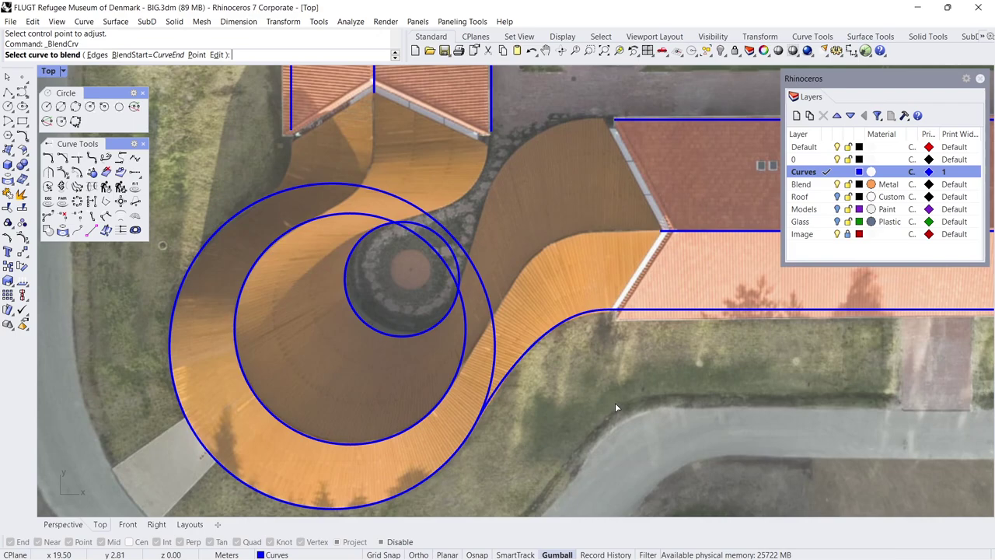
{"action": "left_click", "coordinate": [459, 373]}
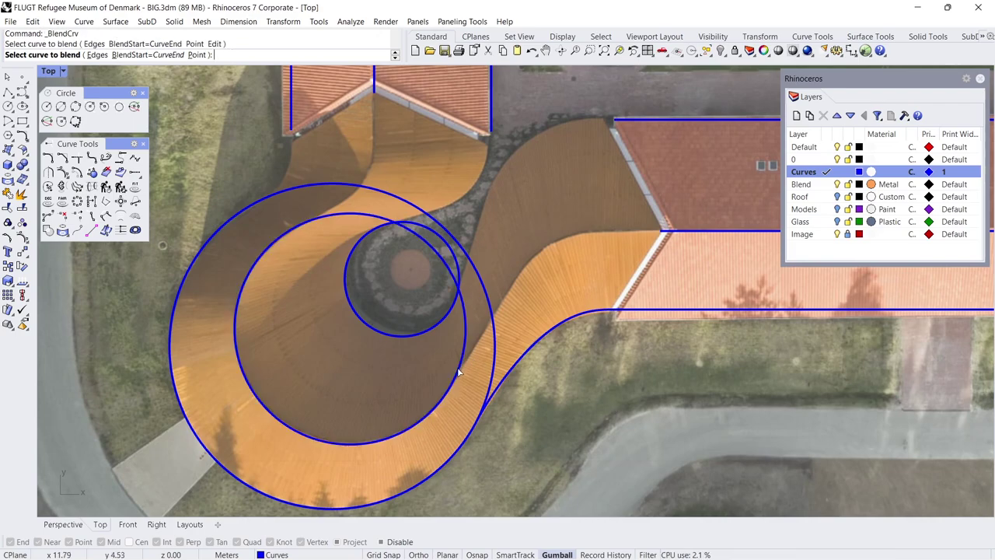
{"action": "left_click", "coordinate": [667, 232]}
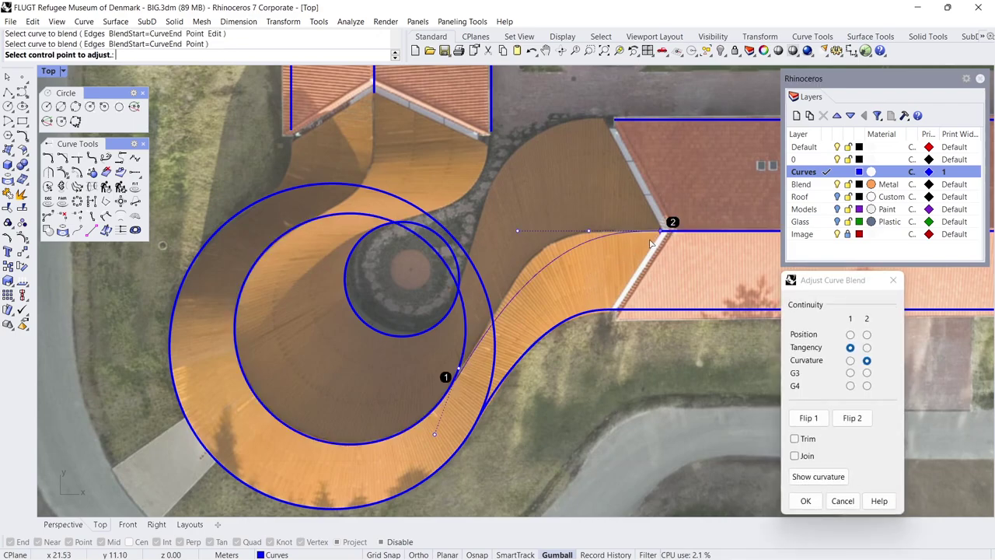
{"action": "left_click", "coordinate": [801, 417]}
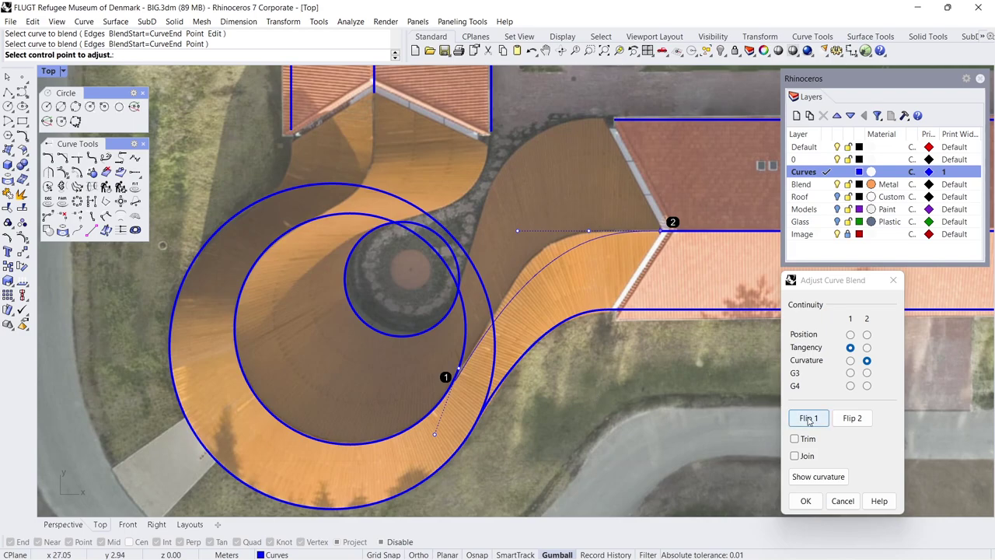
{"action": "left_click", "coordinate": [866, 373]}
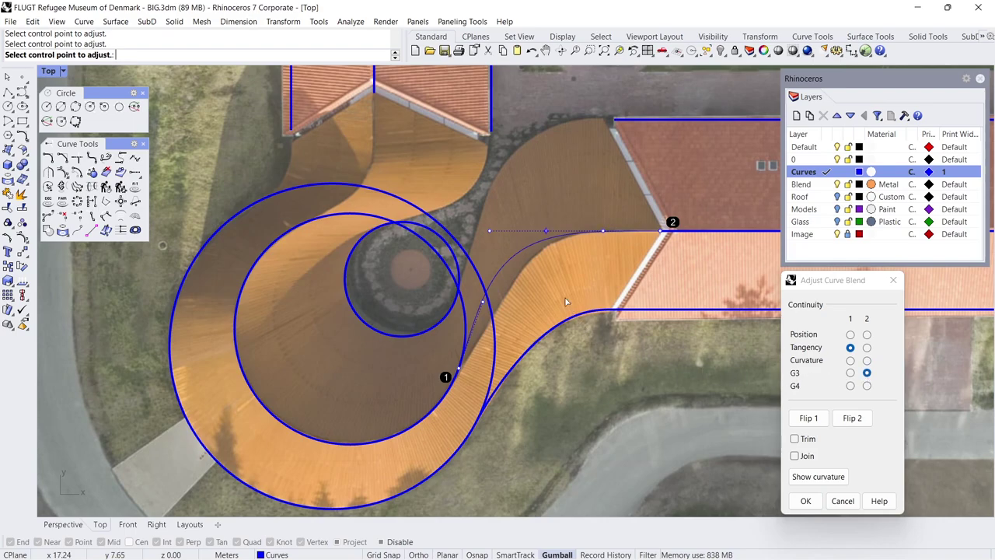
{"action": "left_click", "coordinate": [602, 231]}
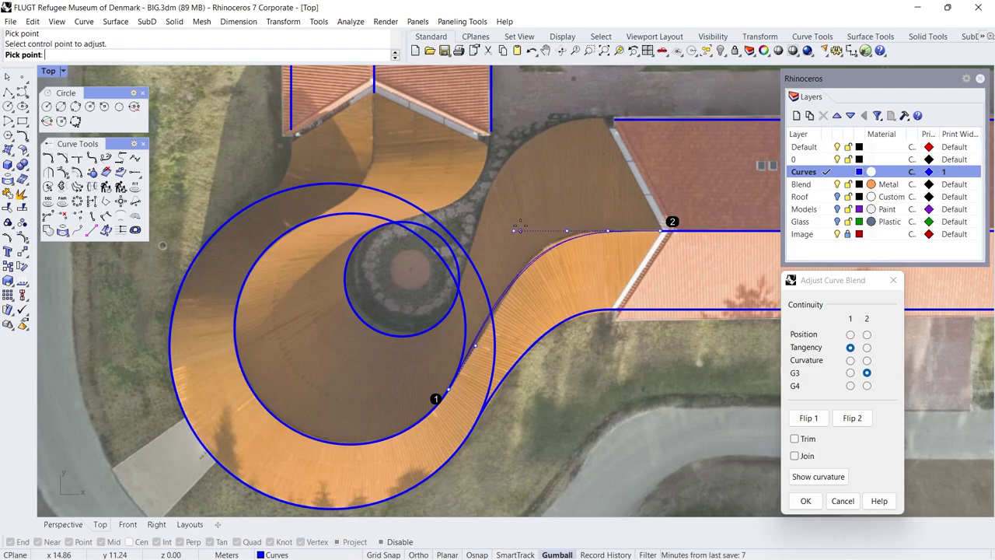
{"action": "left_click", "coordinate": [553, 231]}
{"action": "left_click", "coordinate": [449, 388]}
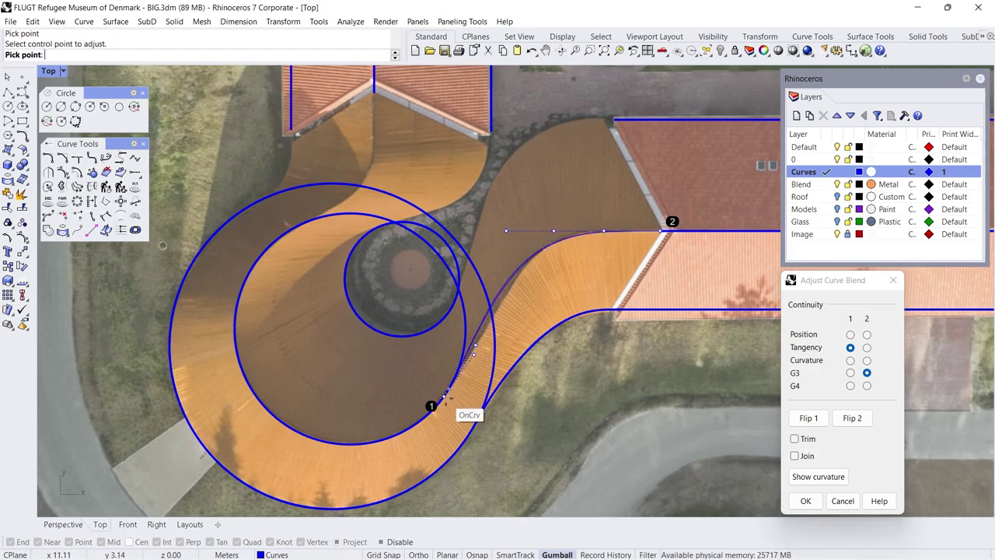
{"action": "left_click", "coordinate": [548, 286]}
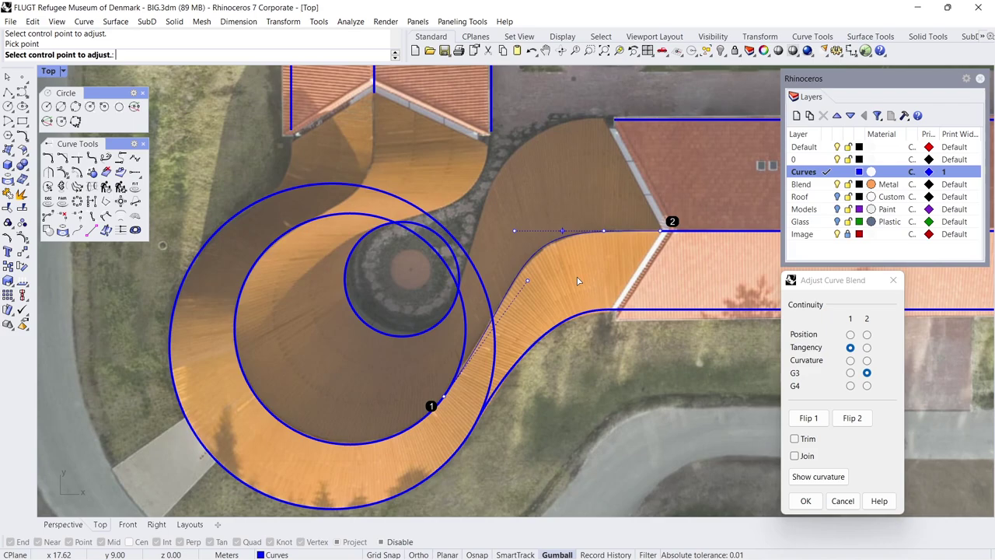
{"action": "key", "text": "Return"}
{"action": "key", "text": "Return"}
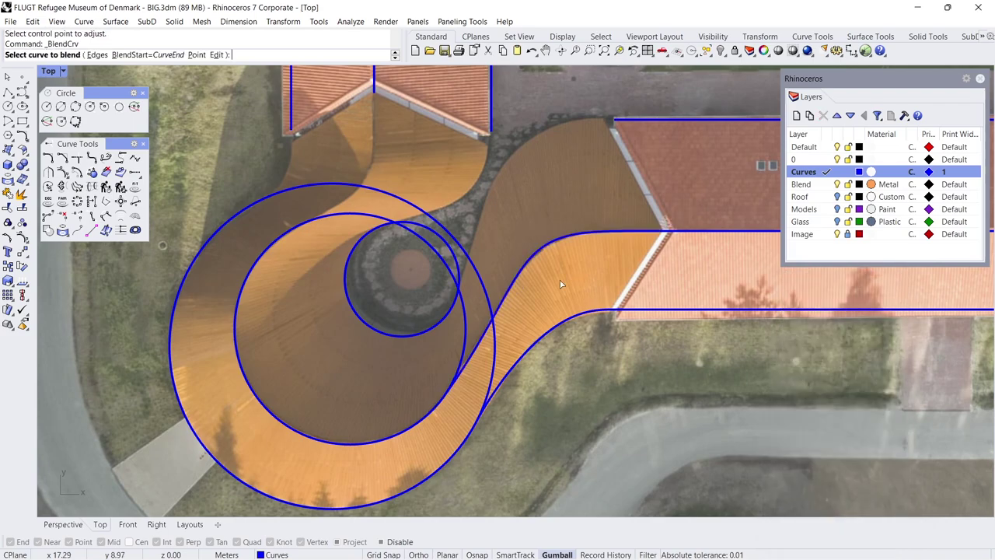
Blend the small courtyard circle to the east wing's upper eave with curvature continuity there
{"action": "left_click", "coordinate": [460, 276]}
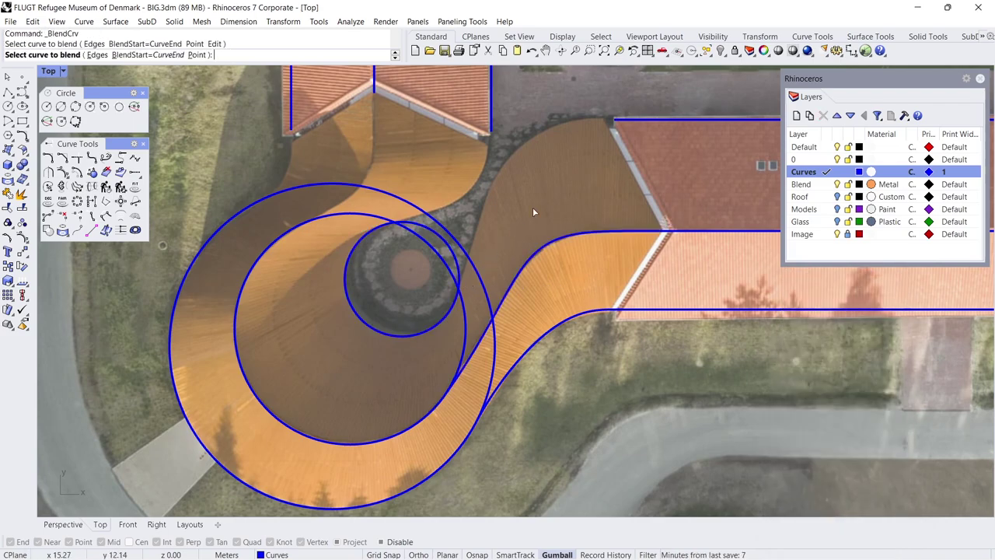
{"action": "left_click", "coordinate": [618, 118]}
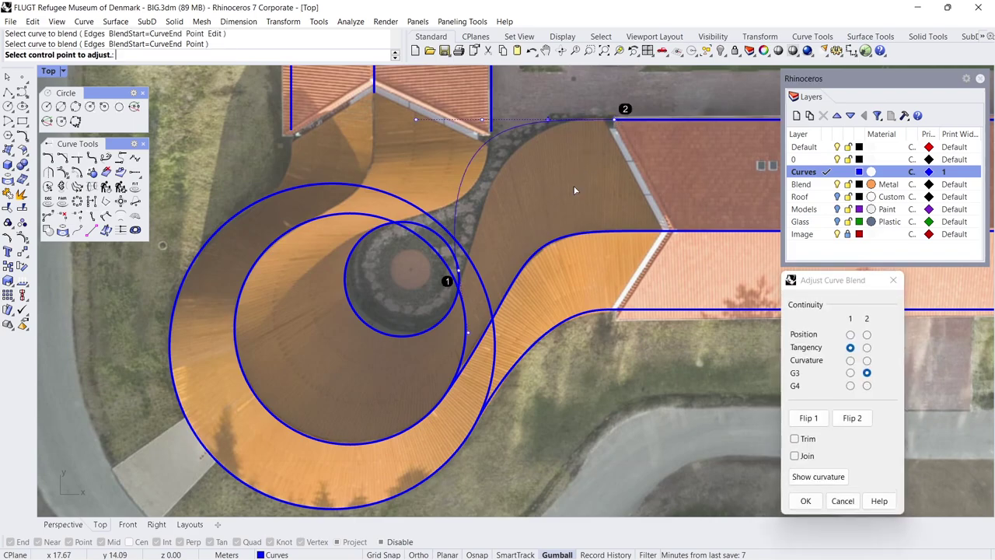
{"action": "left_click", "coordinate": [808, 420]}
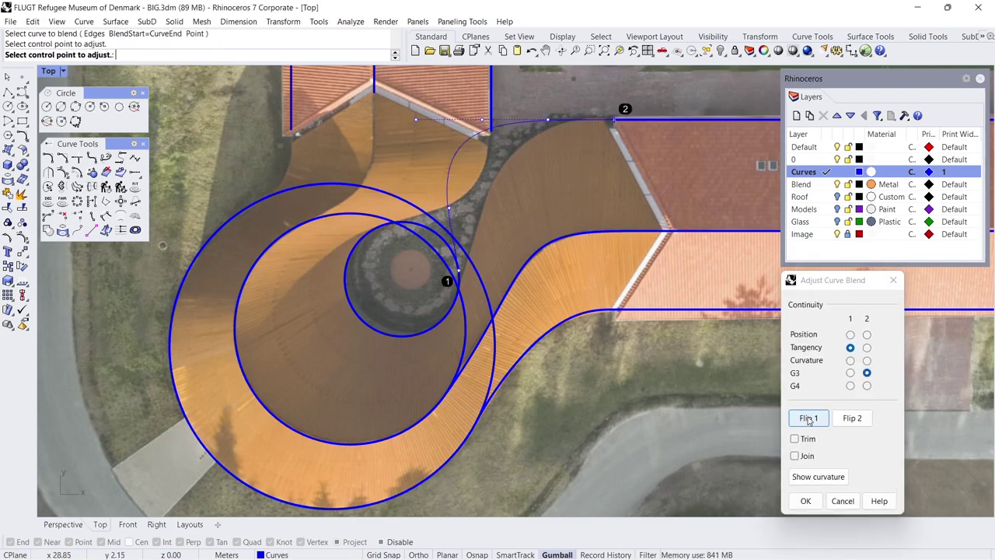
{"action": "left_click", "coordinate": [866, 361]}
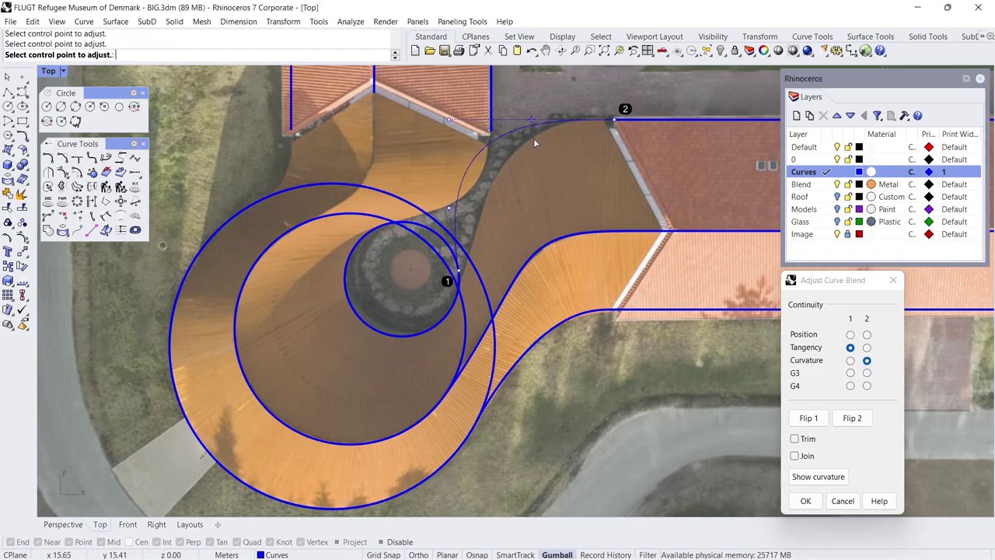
{"action": "left_click", "coordinate": [458, 270]}
{"action": "left_click", "coordinate": [464, 285]}
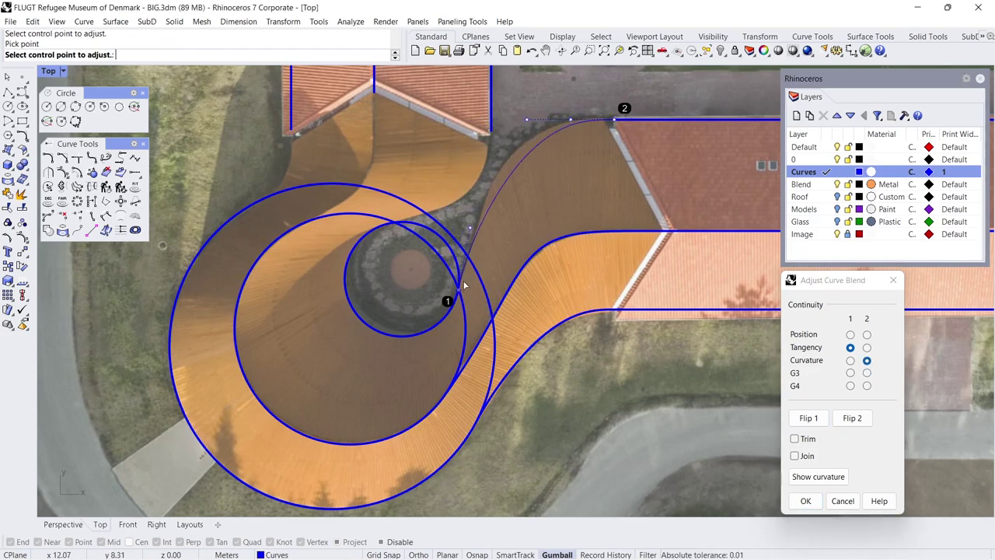
{"action": "left_click", "coordinate": [464, 289]}
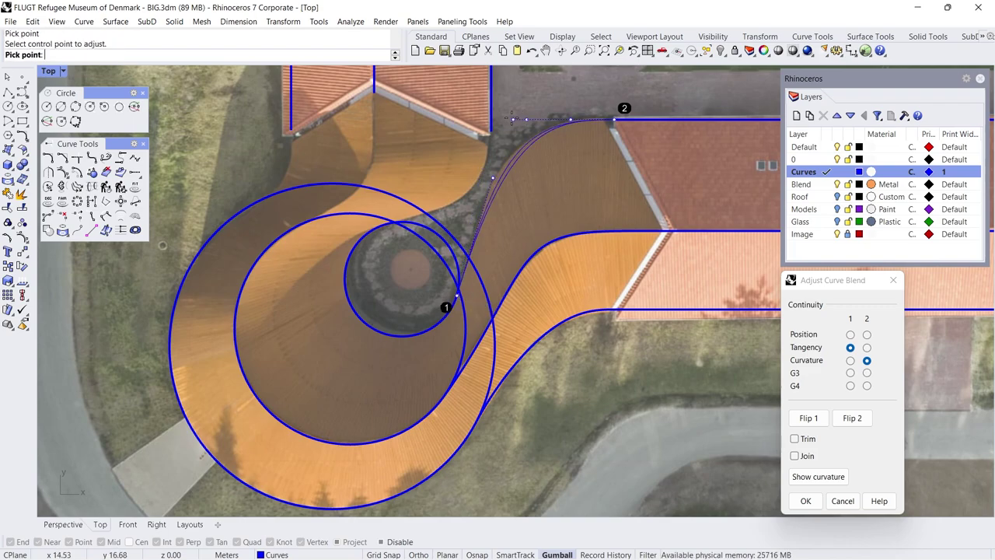
{"action": "left_click", "coordinate": [510, 194]}
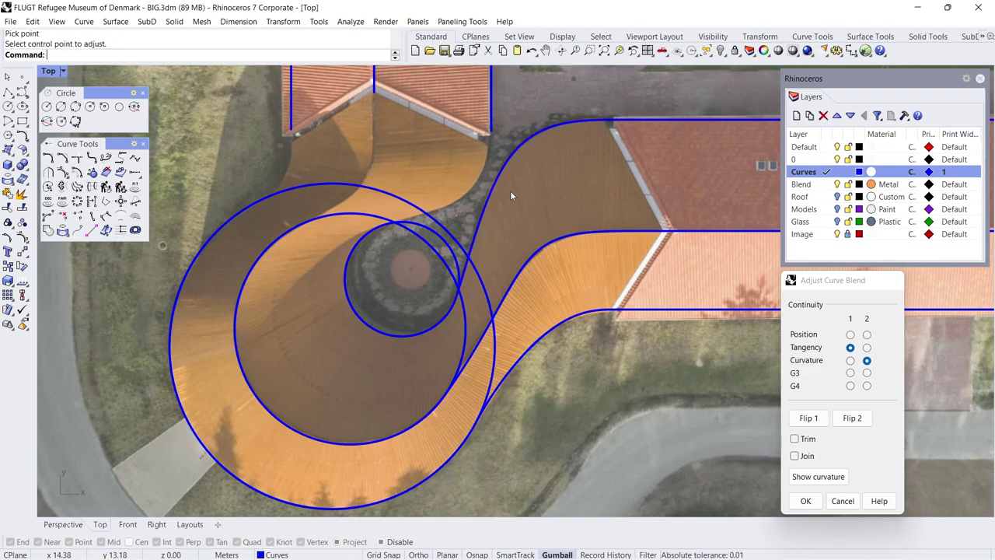
Blend the outer circle to the north wing's left eave line
{"action": "right_click", "coordinate": [510, 196]}
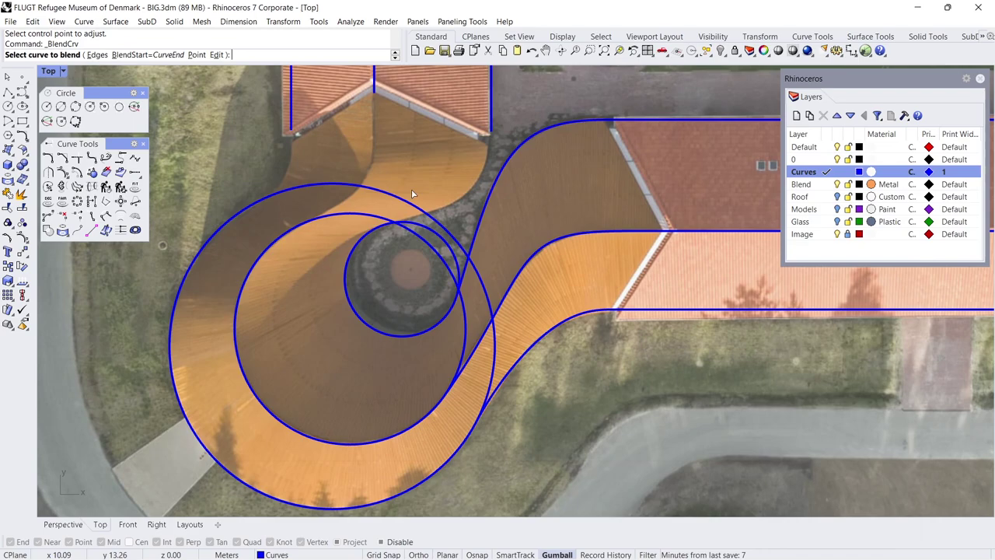
{"action": "left_click", "coordinate": [259, 204]}
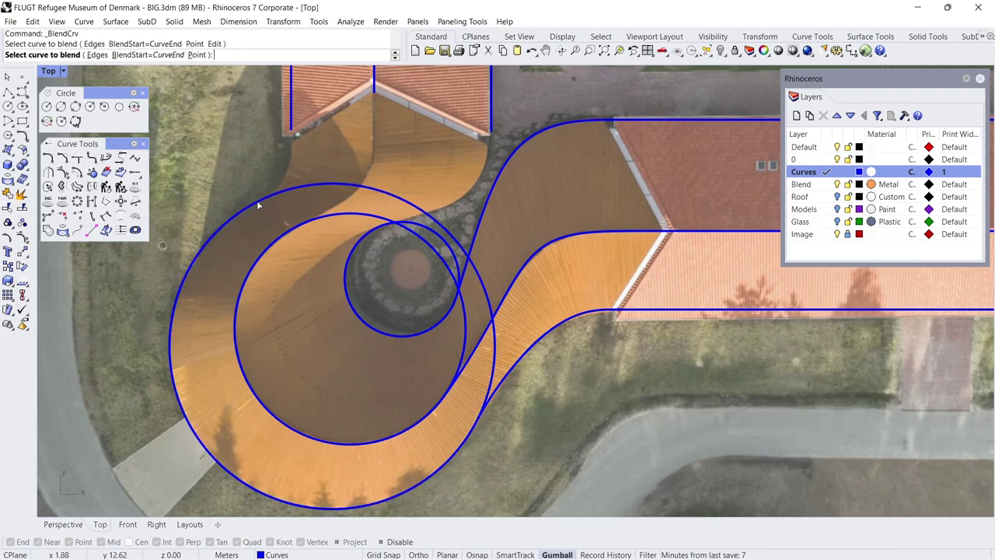
{"action": "left_click", "coordinate": [291, 125]}
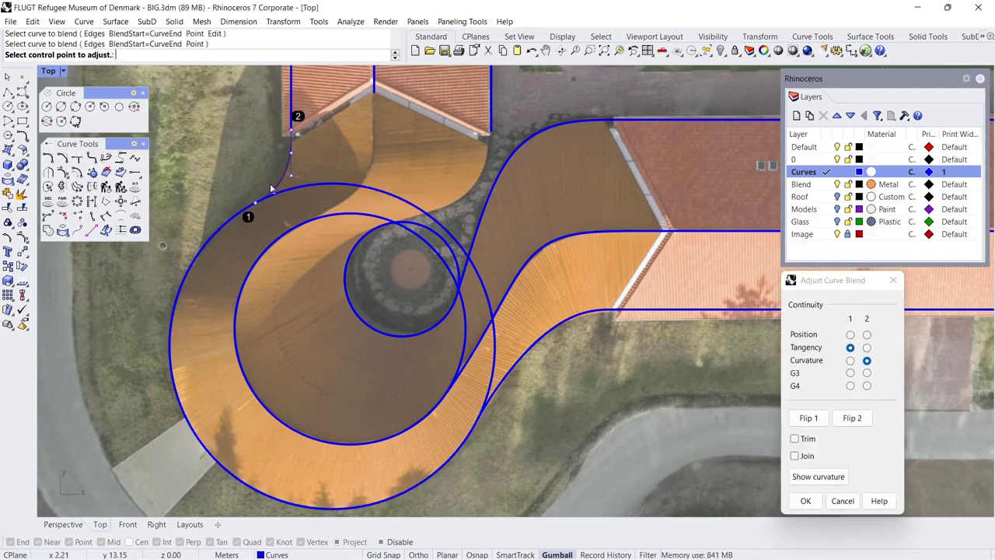
{"action": "left_click", "coordinate": [805, 501]}
Blend a loop circle to the north wing's ridge line, reshaping its control points
{"action": "right_click", "coordinate": [361, 198]}
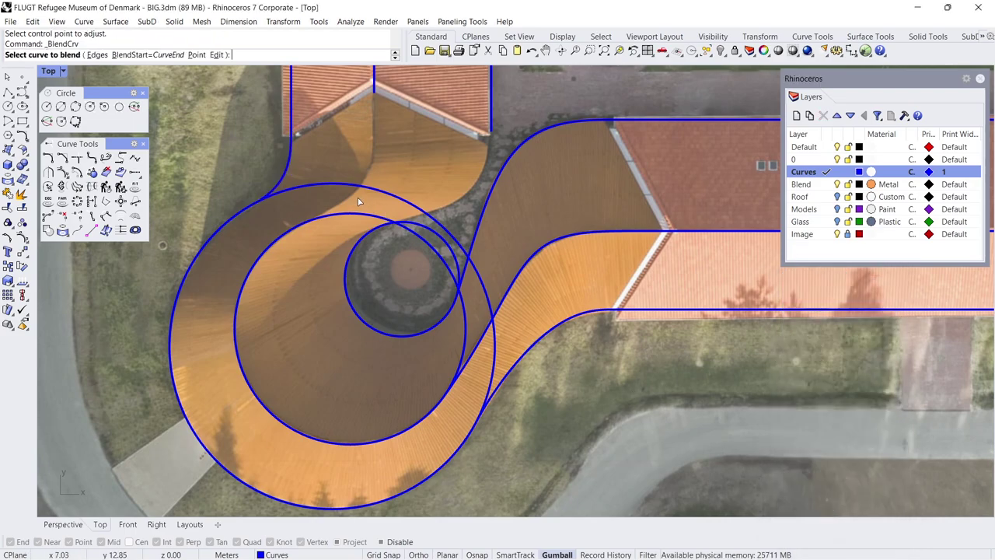
{"action": "left_click", "coordinate": [375, 93]}
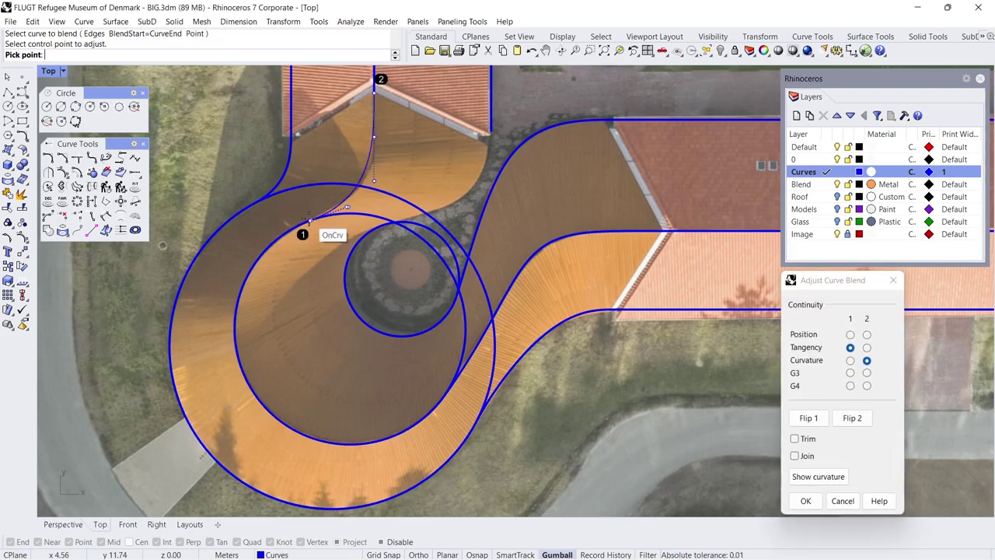
{"action": "left_click", "coordinate": [316, 216]}
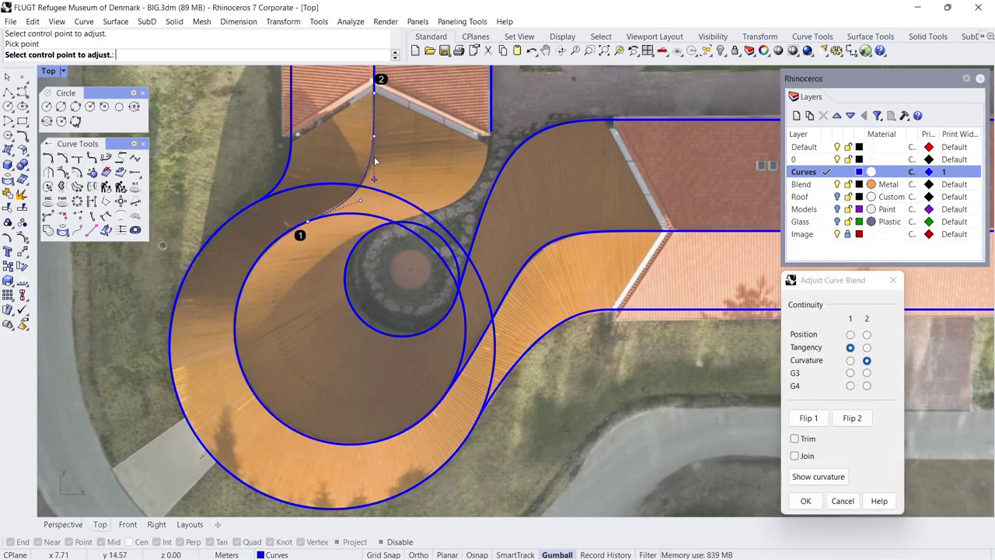
{"action": "left_click", "coordinate": [352, 201]}
{"action": "left_click", "coordinate": [356, 198]}
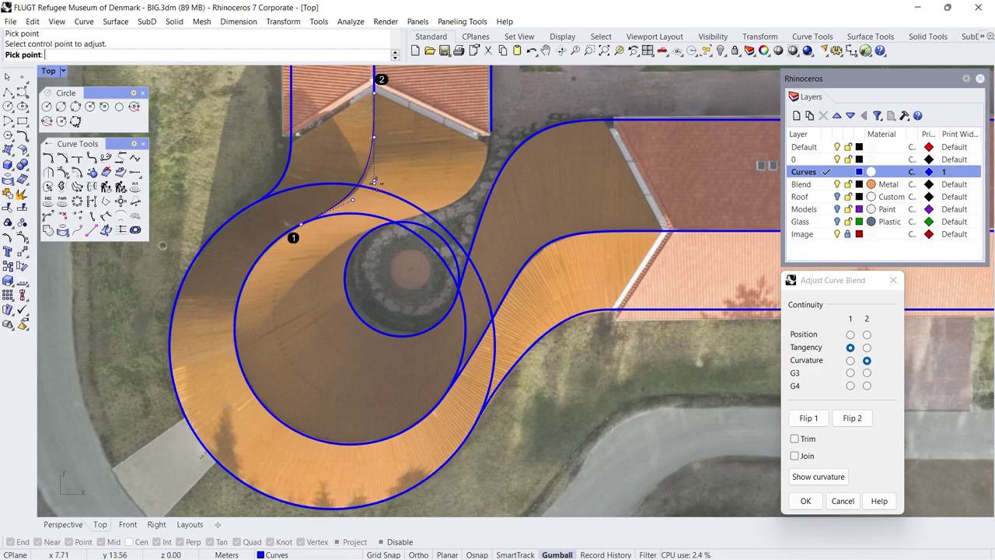
{"action": "left_click", "coordinate": [368, 200]}
{"action": "key", "text": "Return"}
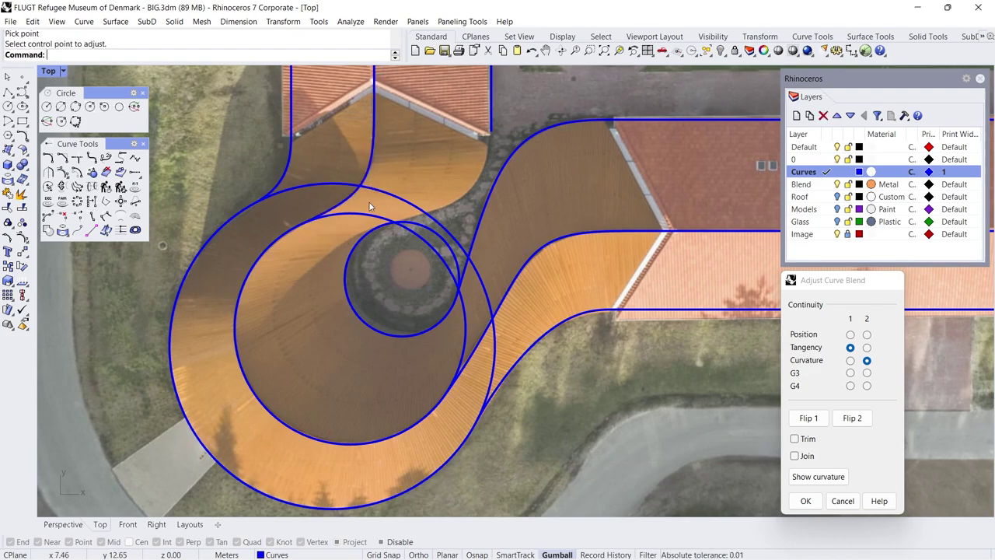
Blend the small inner circle to the north wing's right eave, reshaping its control points
{"action": "key", "text": "Return"}
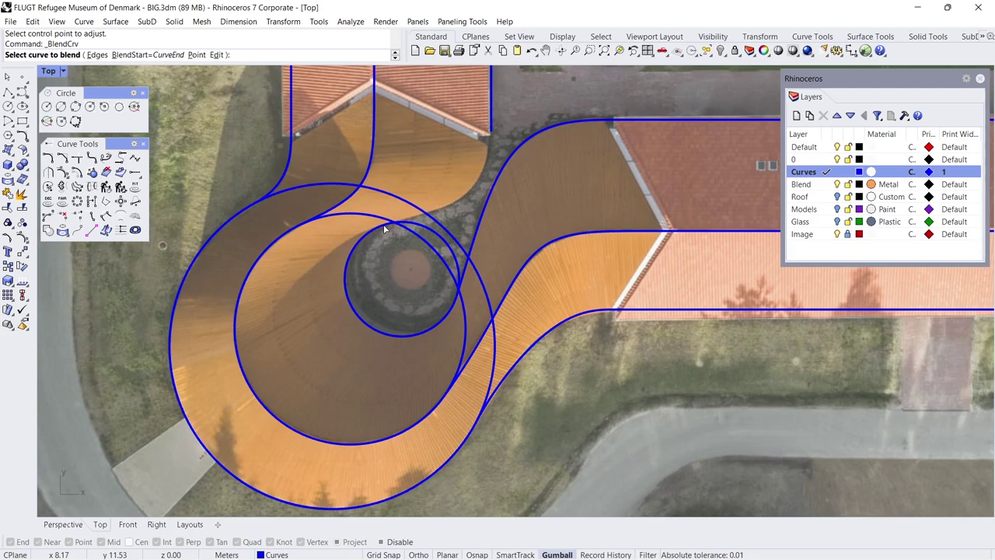
{"action": "left_click", "coordinate": [393, 228]}
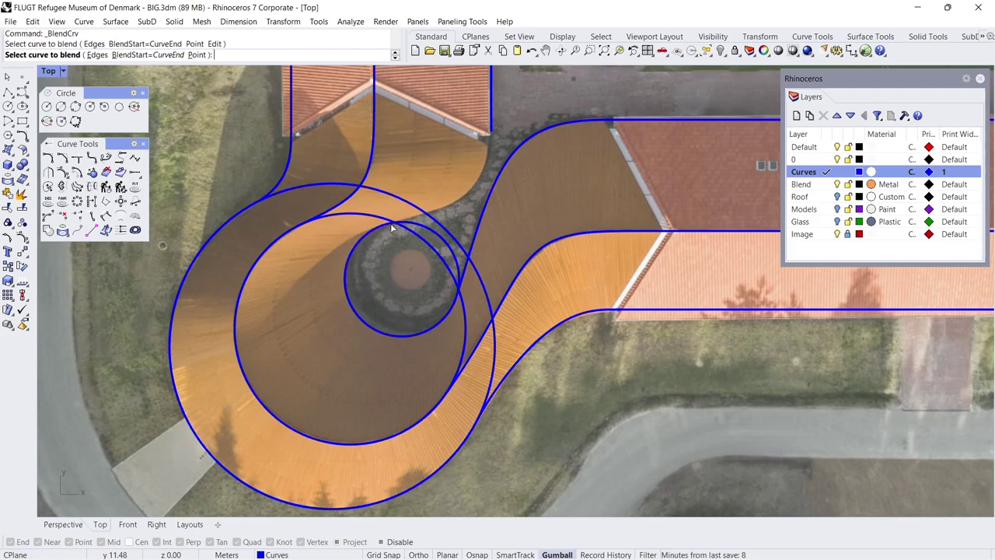
{"action": "left_click", "coordinate": [491, 127]}
{"action": "left_click", "coordinate": [491, 173]}
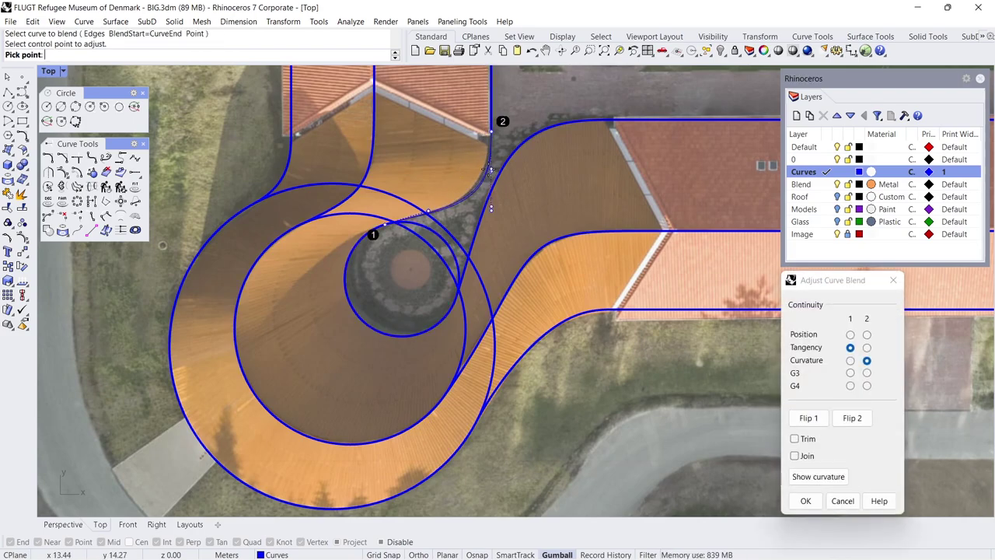
{"action": "left_click", "coordinate": [427, 211]}
{"action": "left_click", "coordinate": [430, 212]}
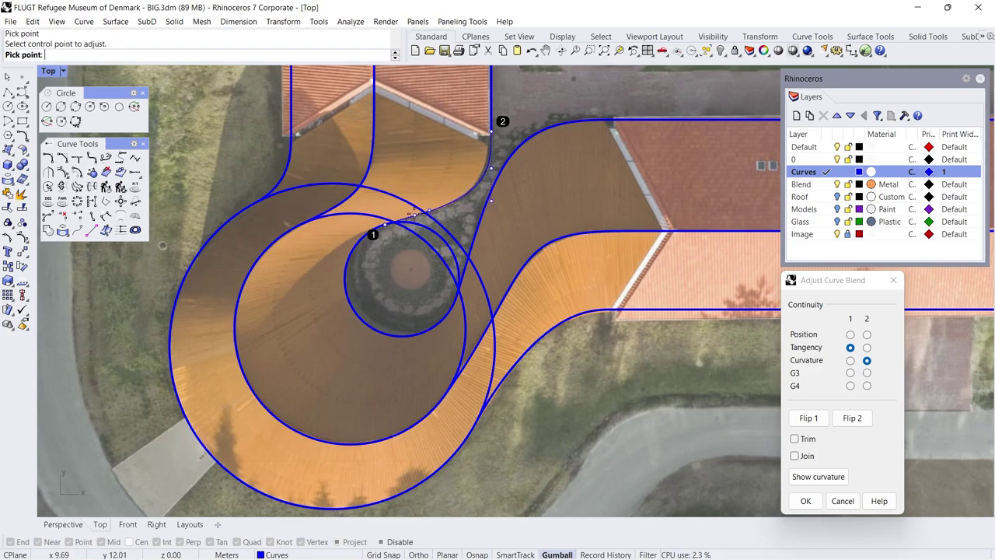
{"action": "left_click", "coordinate": [402, 226]}
{"action": "left_click", "coordinate": [381, 226]}
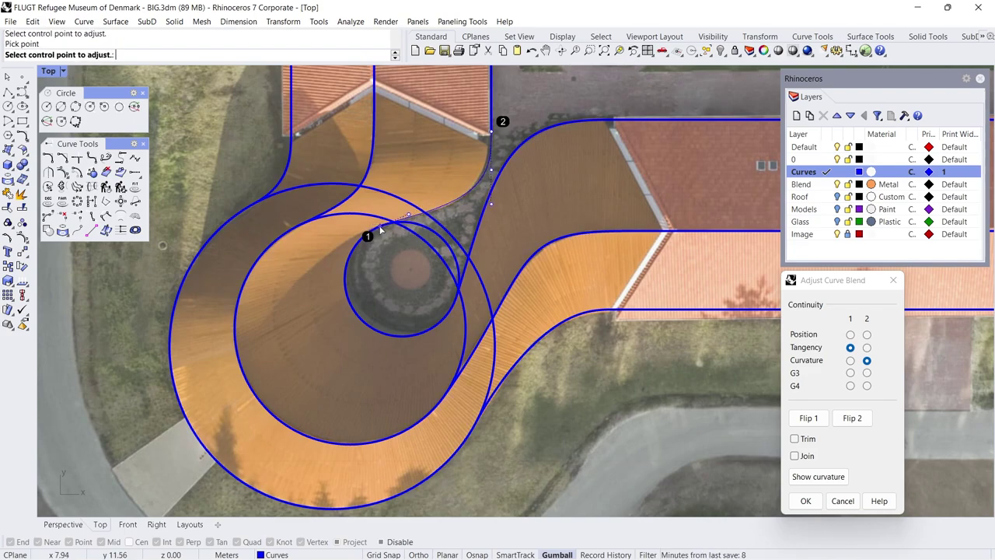
{"action": "key", "text": "Return"}
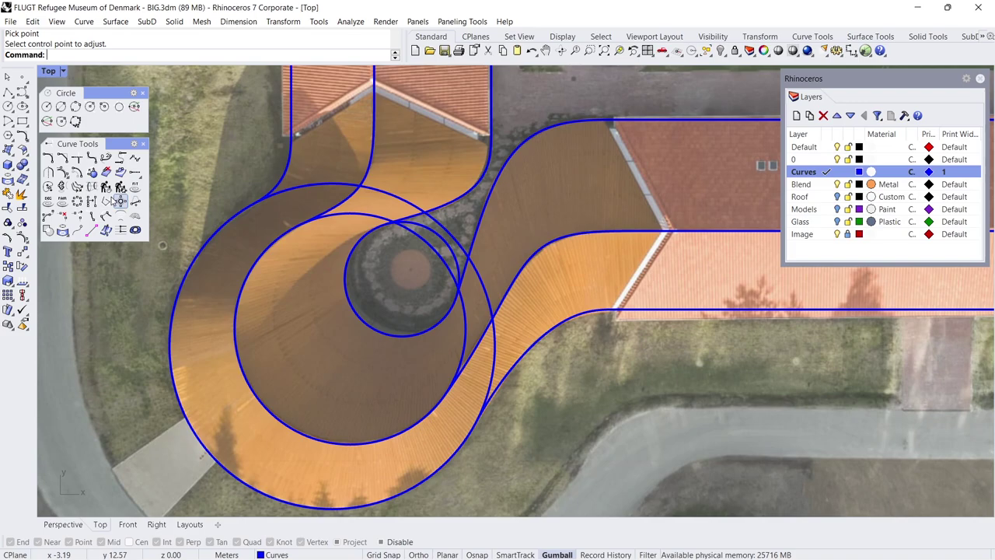
Start Trim with the six blend and S-curves as cutting objects
{"action": "left_click", "coordinate": [8, 207]}
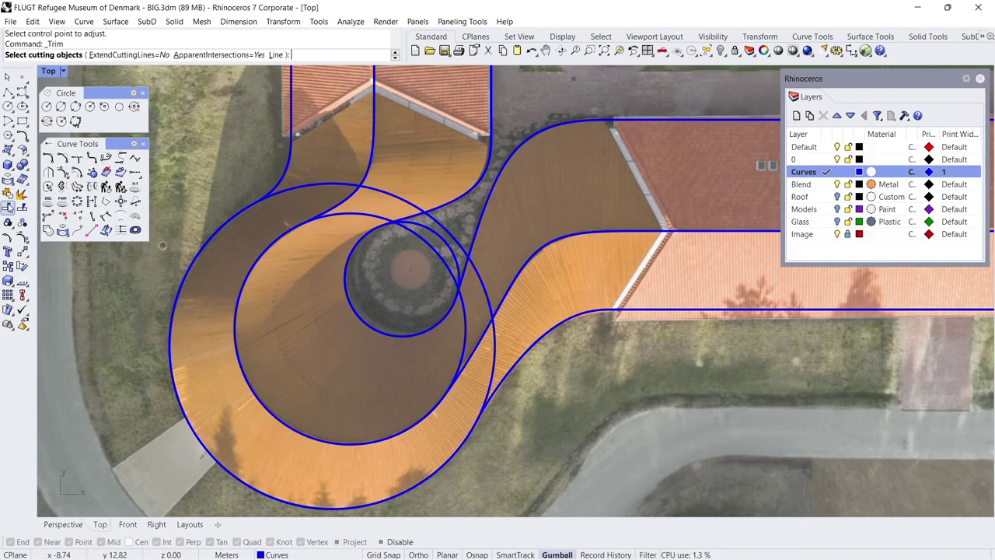
{"action": "left_click", "coordinate": [285, 167]}
{"action": "left_click", "coordinate": [372, 148]}
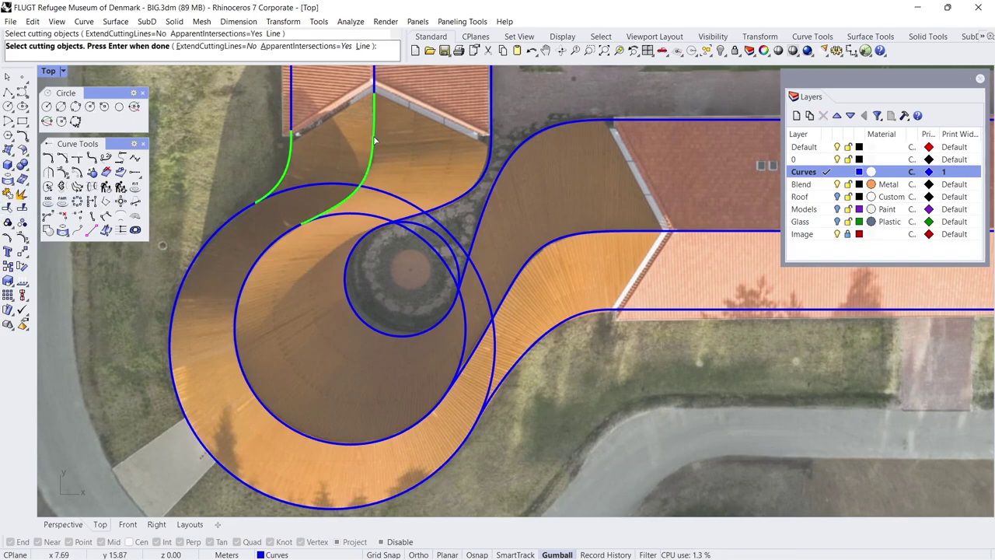
{"action": "left_click", "coordinate": [489, 155]}
{"action": "left_click", "coordinate": [536, 132]}
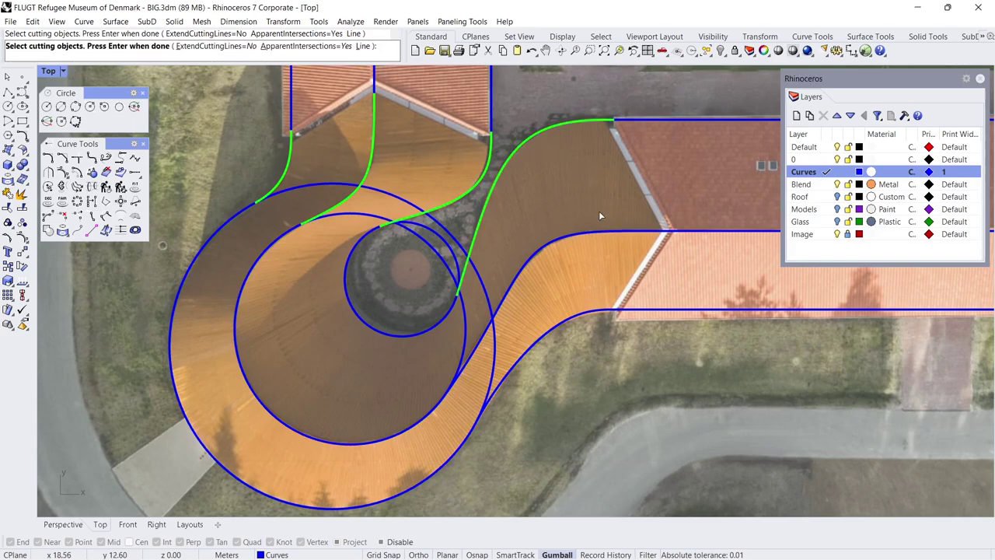
{"action": "left_click", "coordinate": [586, 232]}
{"action": "left_click", "coordinate": [592, 311]}
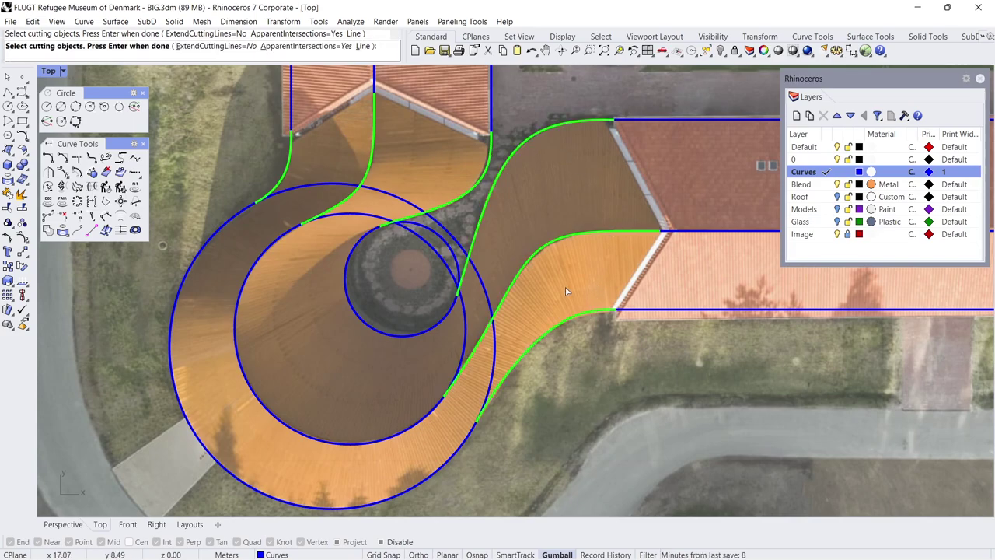
{"action": "key", "text": "Return"}
Trim away the five circle arcs lying between the blend curves
{"action": "left_click", "coordinate": [493, 344]}
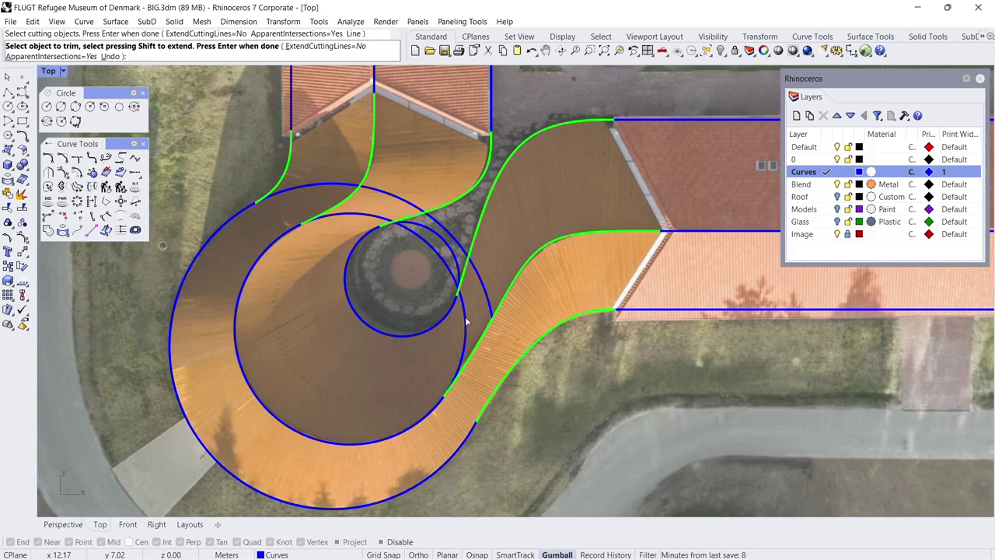
{"action": "left_click", "coordinate": [483, 281]}
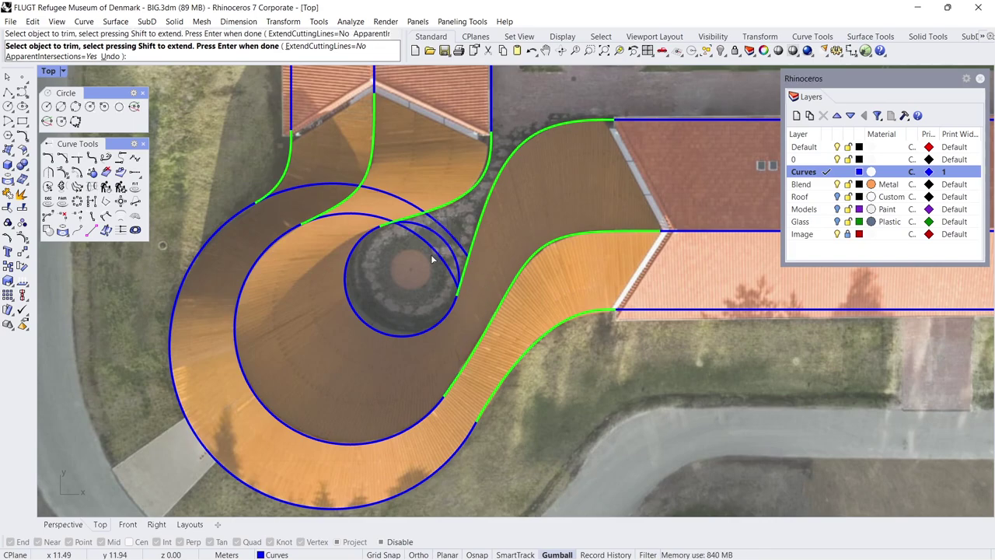
{"action": "left_click", "coordinate": [405, 204]}
{"action": "left_click", "coordinate": [371, 217]}
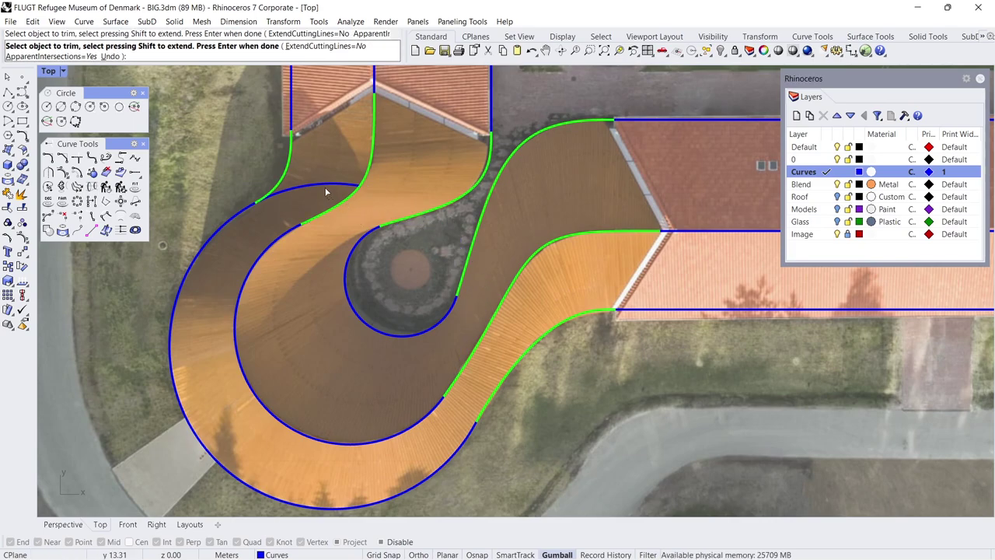
{"action": "left_click", "coordinate": [321, 200]}
{"action": "key", "text": "Return"}
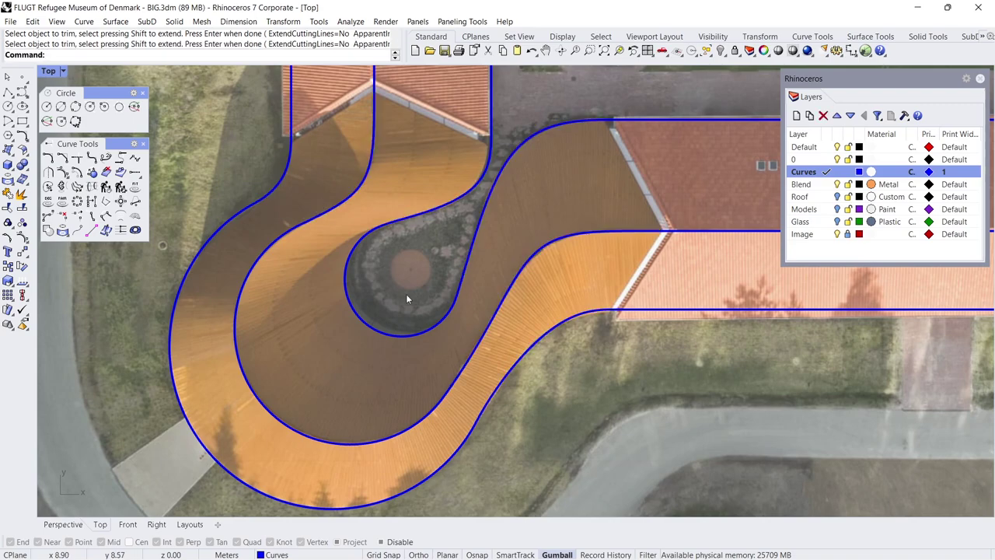
{"action": "left_click_drag", "start_coordinate": [520, 460], "coordinate": [238, 182]}
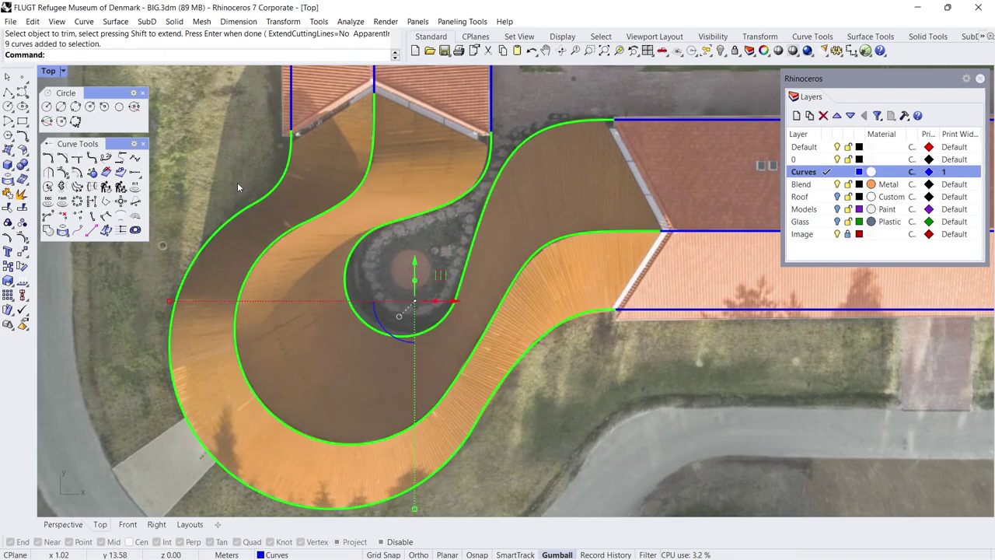
{"action": "left_click", "coordinate": [7, 192]}
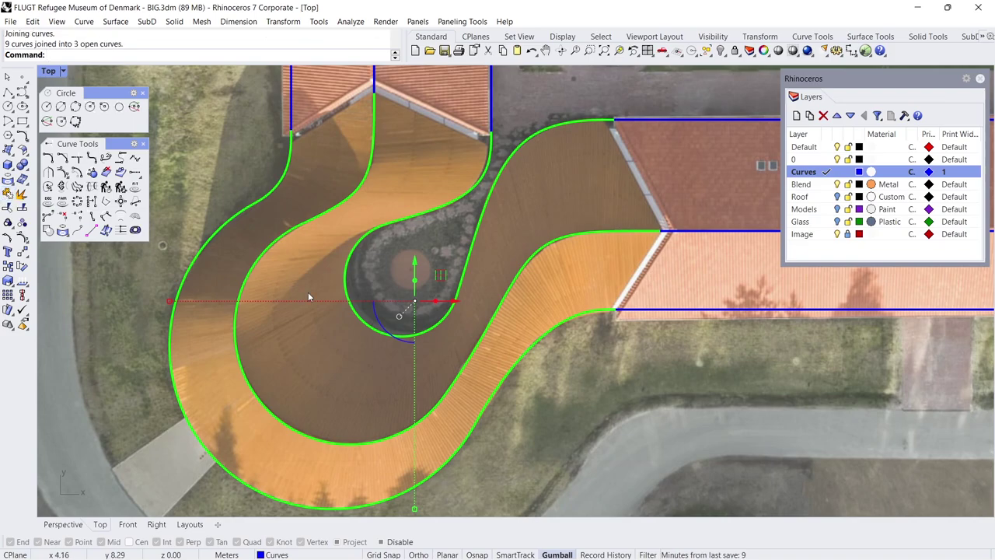
{"action": "left_click", "coordinate": [586, 311]}
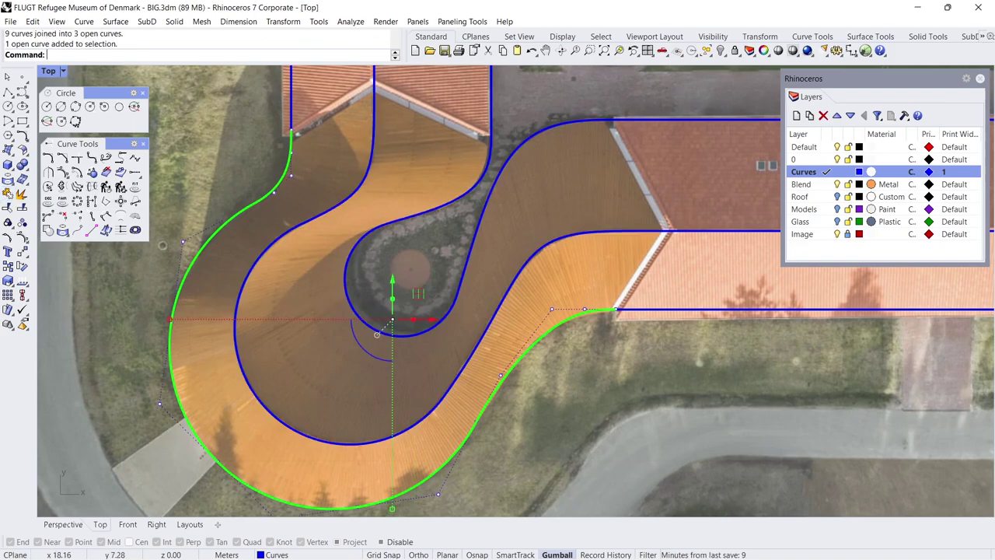
{"action": "left_click", "coordinate": [600, 232]}
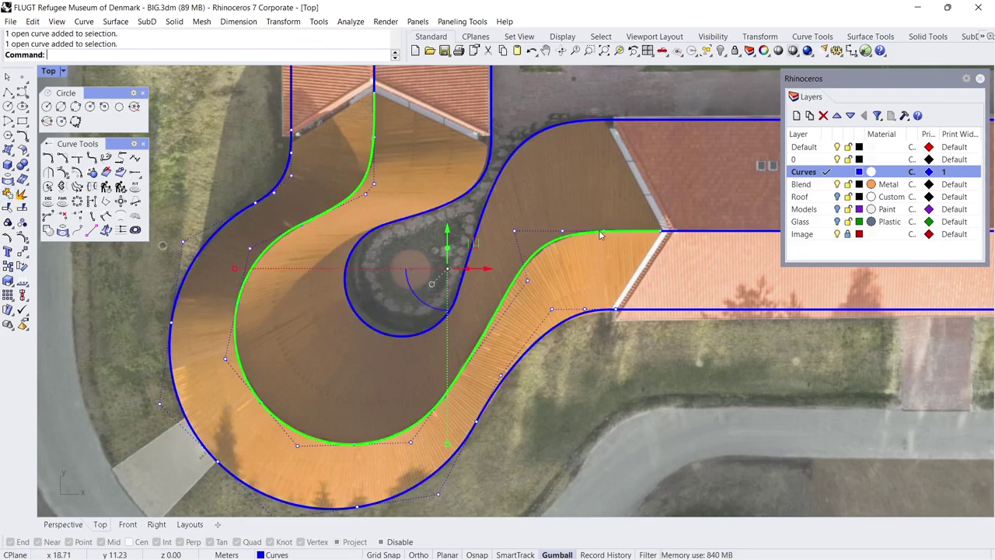
In Perspective, raise the three loop curves 3.5 units with the gumball
{"action": "left_click", "coordinate": [577, 122]}
{"action": "left_click", "coordinate": [584, 171]}
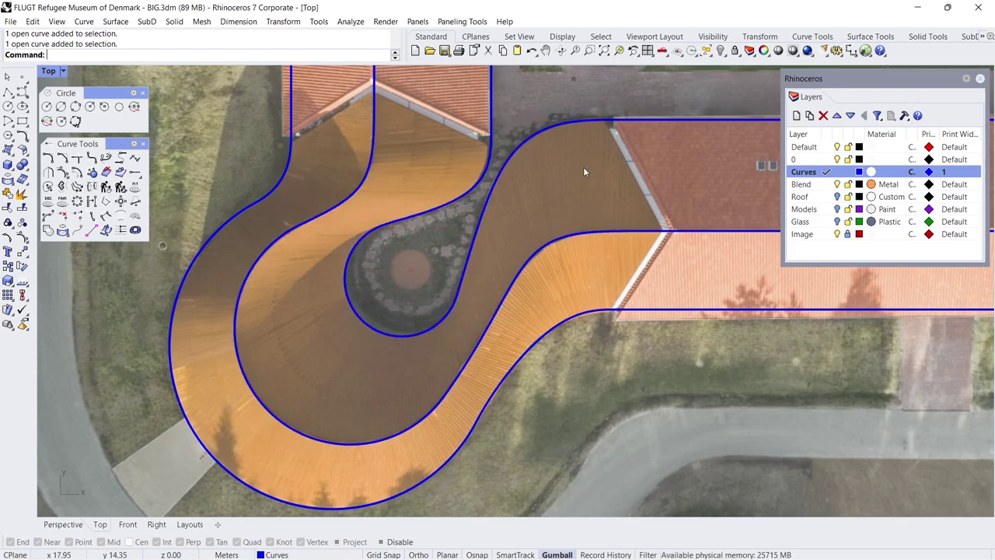
{"action": "left_click", "coordinate": [65, 525]}
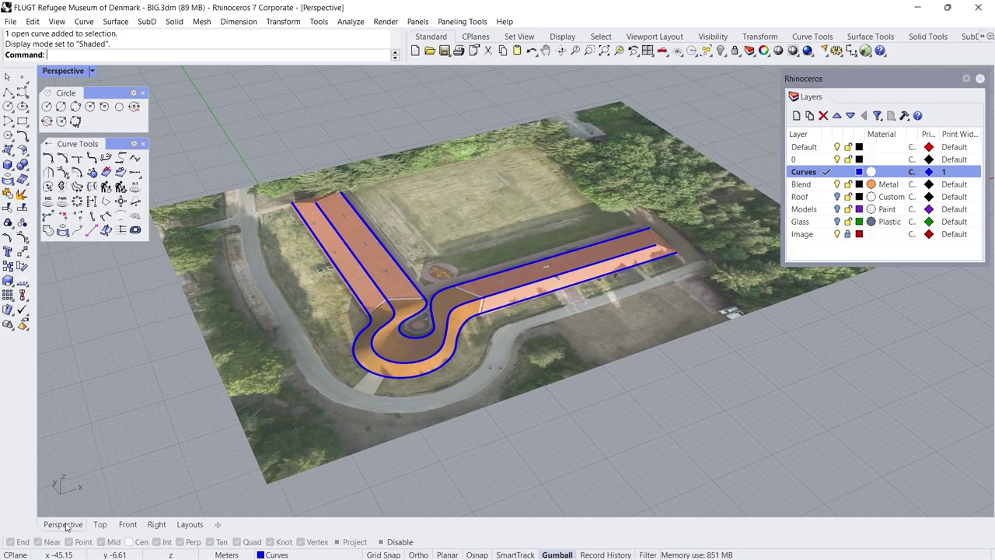
{"action": "scroll", "coordinate": [392, 370], "scroll_direction": "up", "scroll_amount": 5}
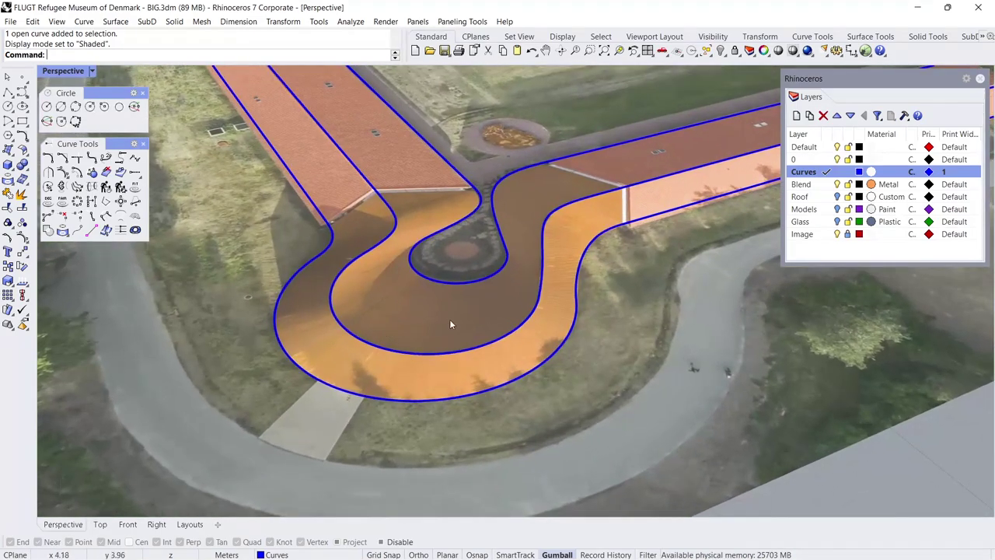
{"action": "right_click_drag", "start_coordinate": [449, 324], "coordinate": [528, 403]}
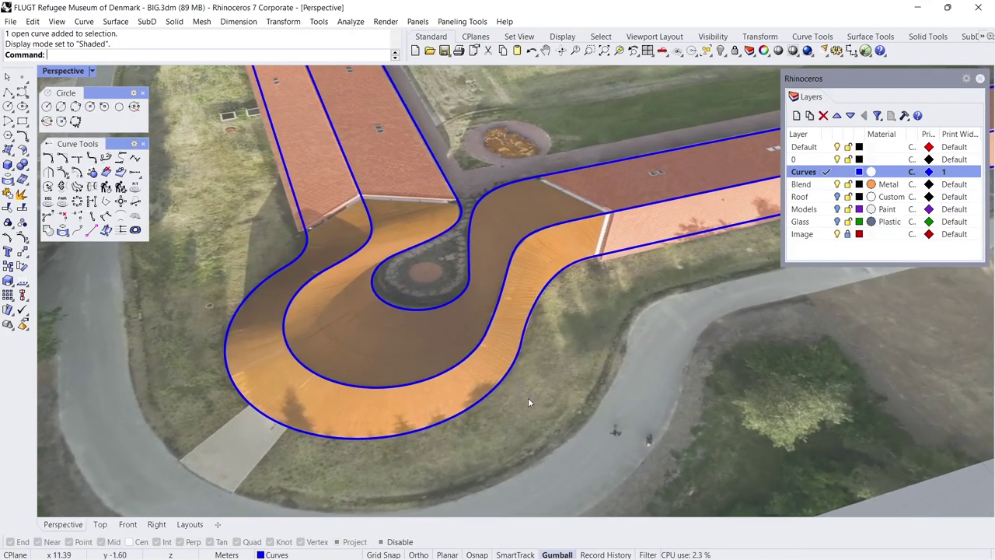
{"action": "left_click_drag", "start_coordinate": [447, 295], "coordinate": [447, 291]}
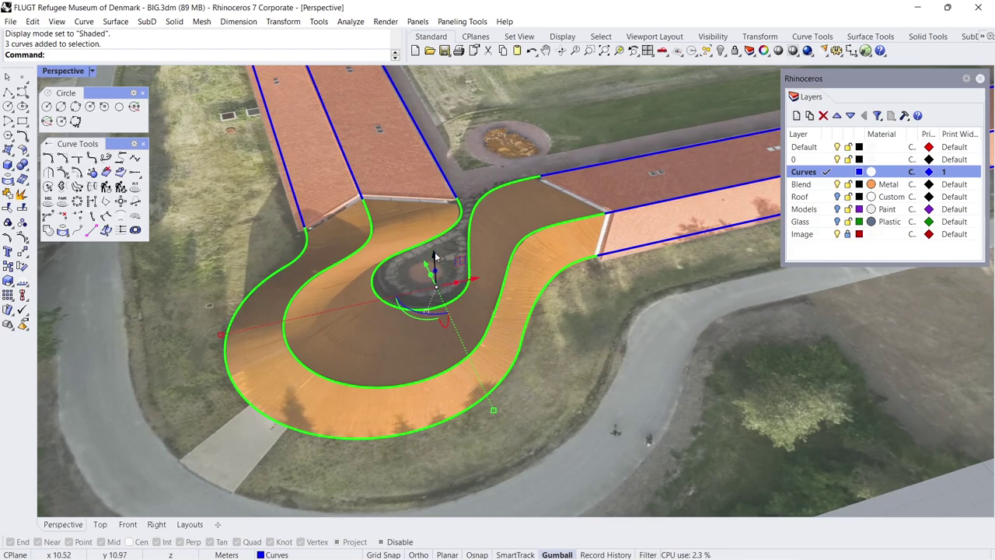
{"action": "left_click", "coordinate": [435, 256]}
{"action": "type", "text": "3.5"}
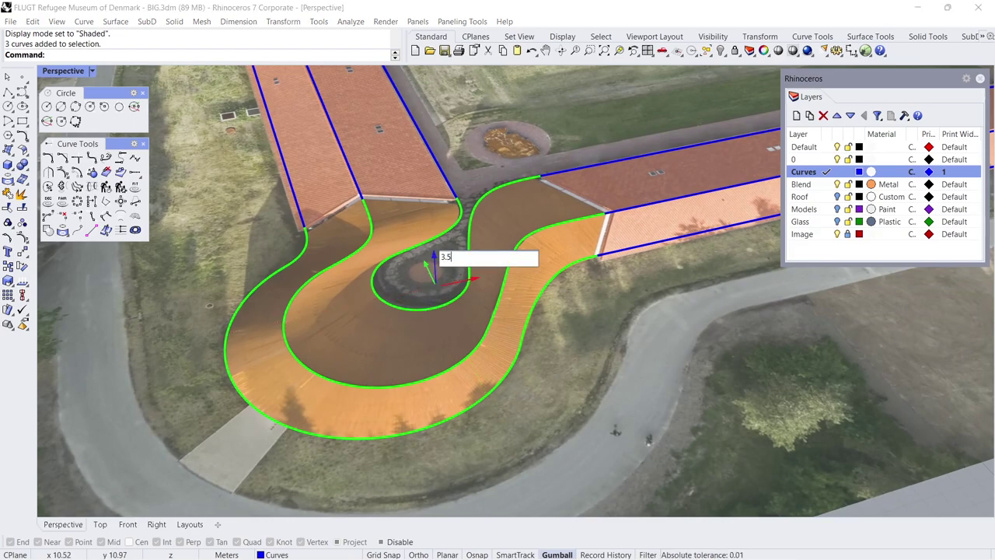
{"action": "key", "text": "Return"}
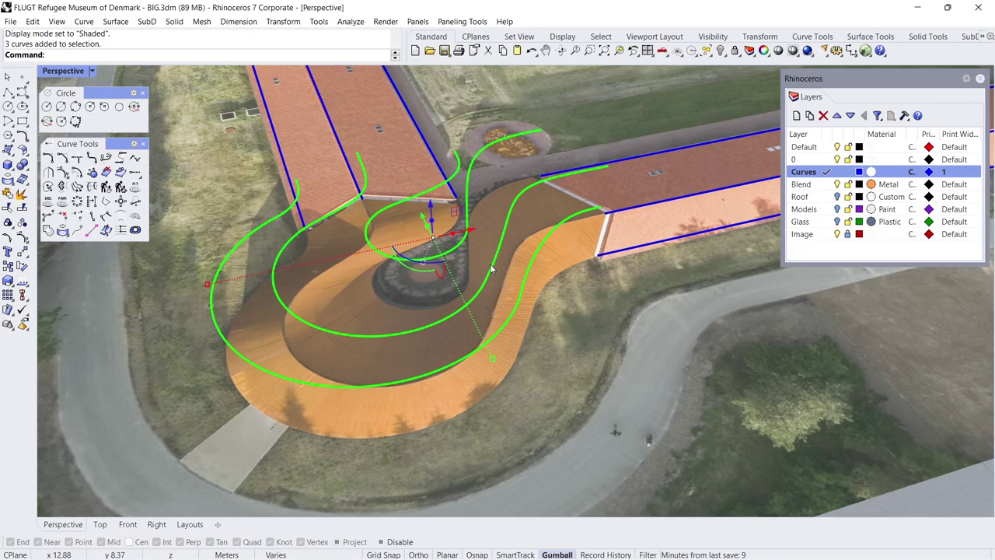
Raise one of the loop curves a further 2 units
{"action": "left_click", "coordinate": [501, 247]}
{"action": "mouse_move", "coordinate": [501, 247]}
{"action": "right_mouse_down"}
{"action": "mouse_move", "coordinate": [396, 253]}
{"action": "mouse_move", "coordinate": [440, 257]}
{"action": "right_mouse_up"}
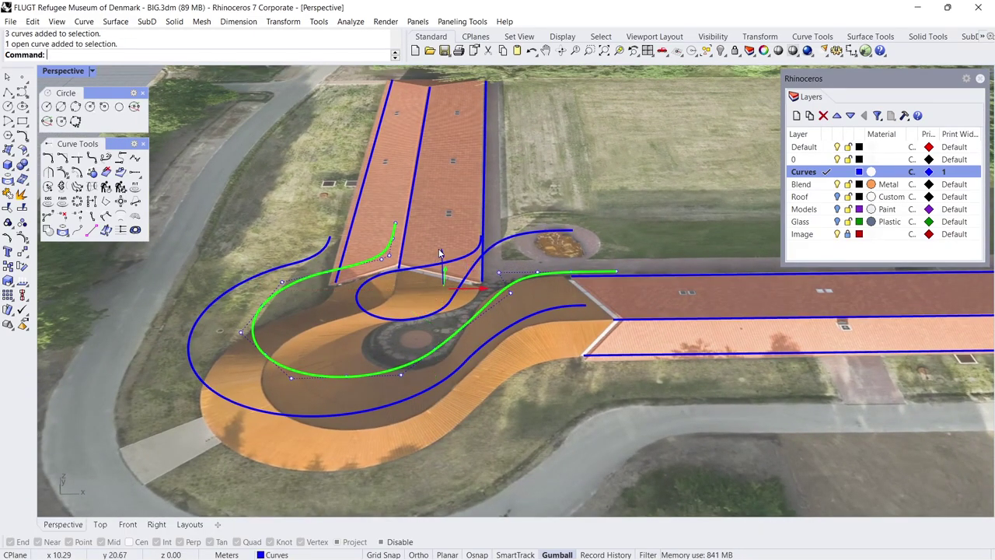
{"action": "left_click", "coordinate": [440, 252]}
{"action": "key", "text": "Return"}
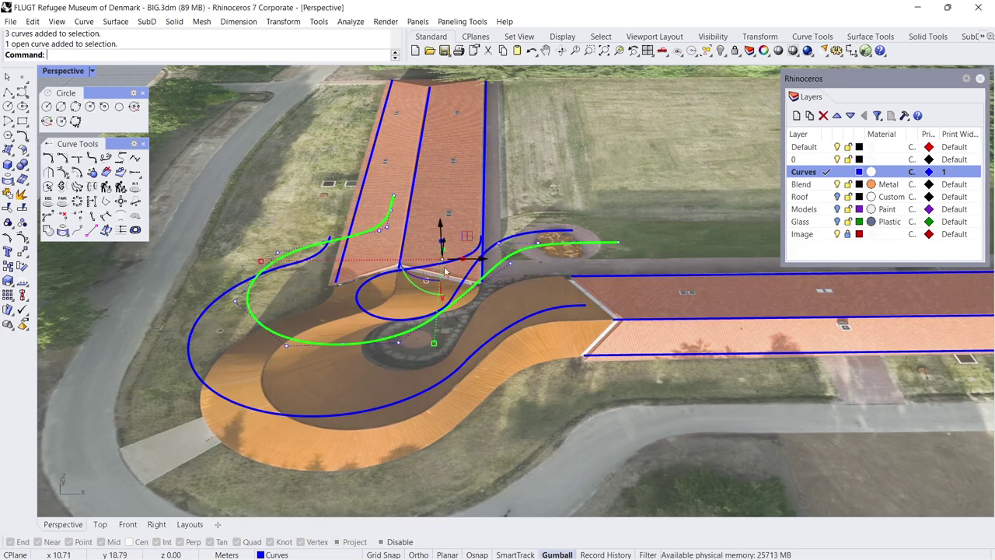
{"action": "key", "text": "Escape"}
{"action": "mouse_move", "coordinate": [512, 380]}
{"action": "right_mouse_down"}
{"action": "mouse_move", "coordinate": [609, 287]}
{"action": "mouse_move", "coordinate": [477, 348]}
{"action": "right_mouse_up"}
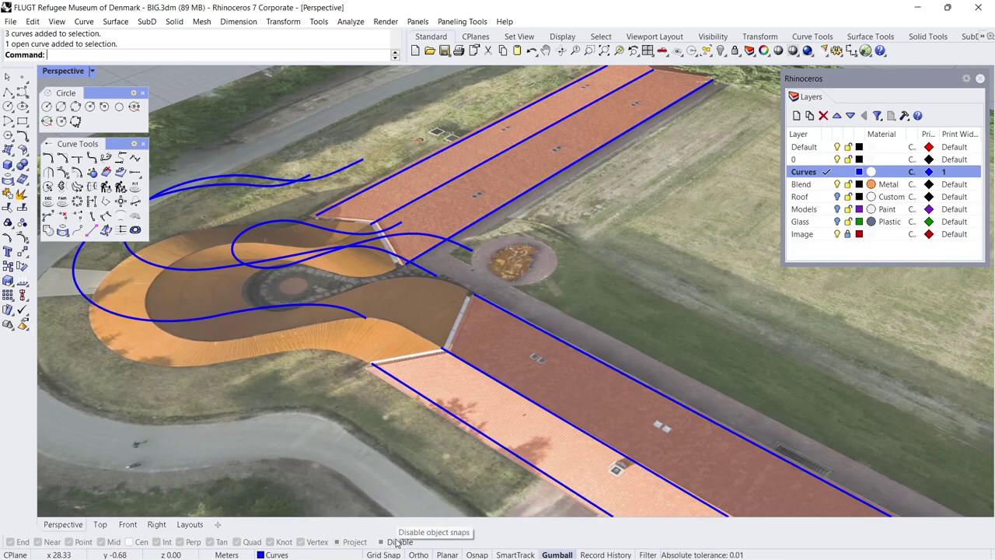
Re-enable object snaps and draw two end-to-end polylines bridging the raised curve ends
{"action": "left_click", "coordinate": [395, 541]}
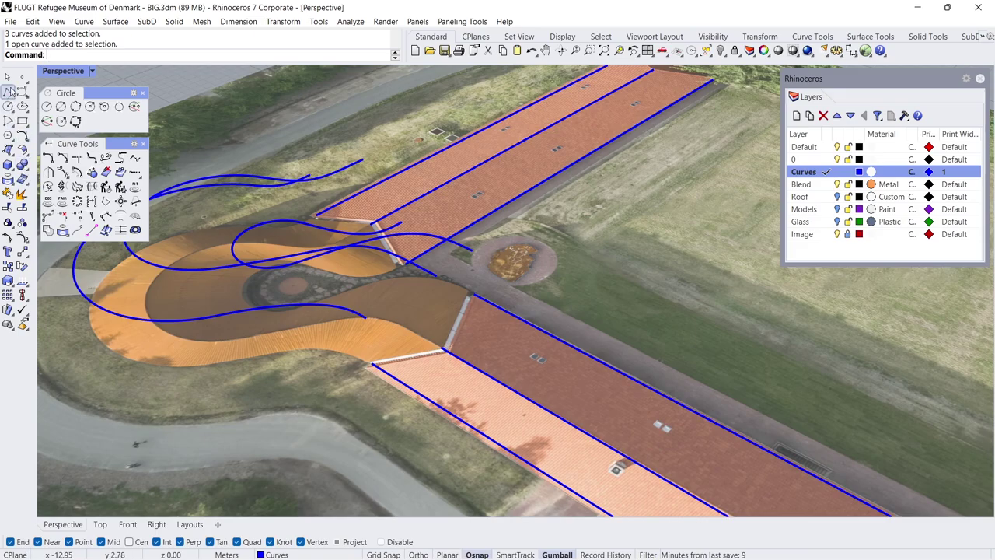
{"action": "left_click", "coordinate": [8, 91]}
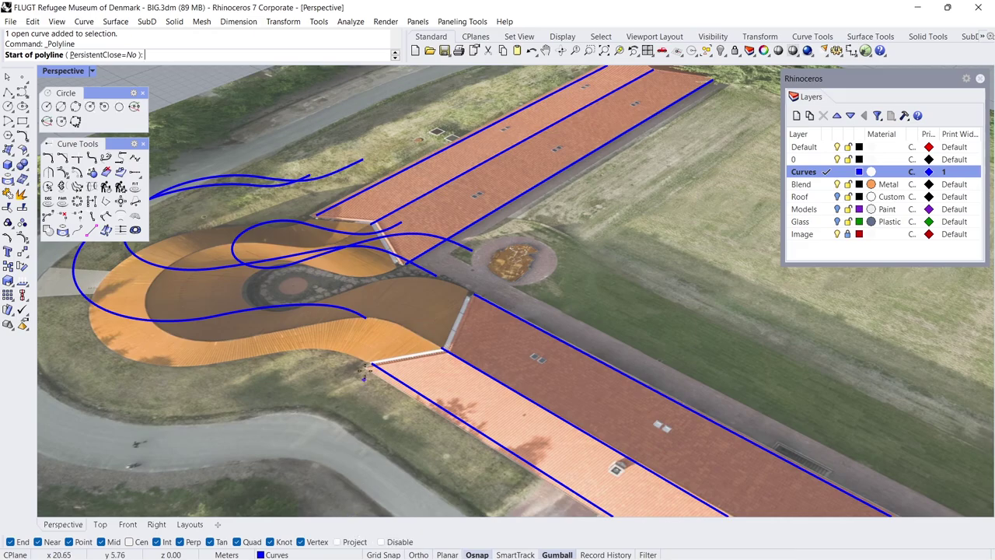
{"action": "left_click", "coordinate": [366, 318]}
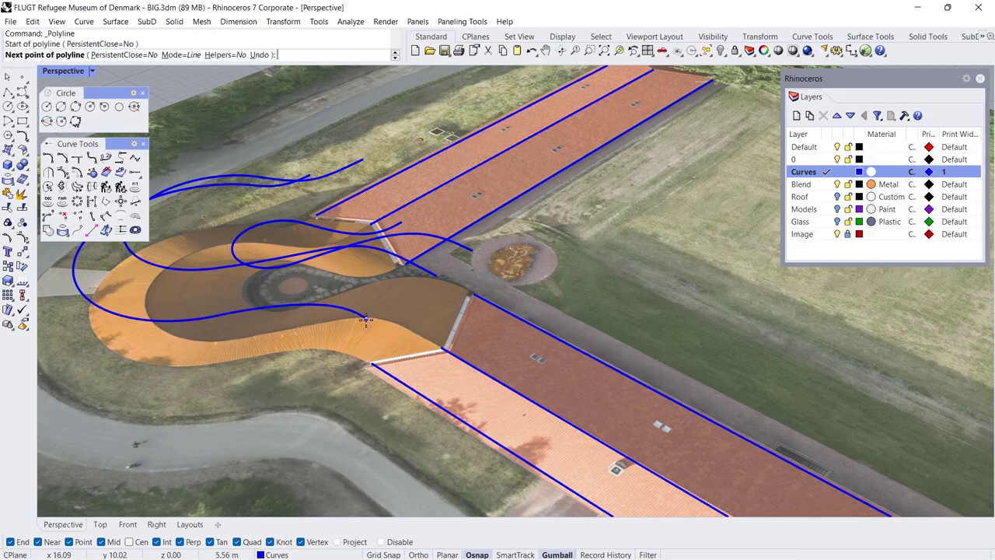
{"action": "left_click", "coordinate": [437, 281]}
{"action": "key", "text": "Return"}
{"action": "key", "text": "Return"}
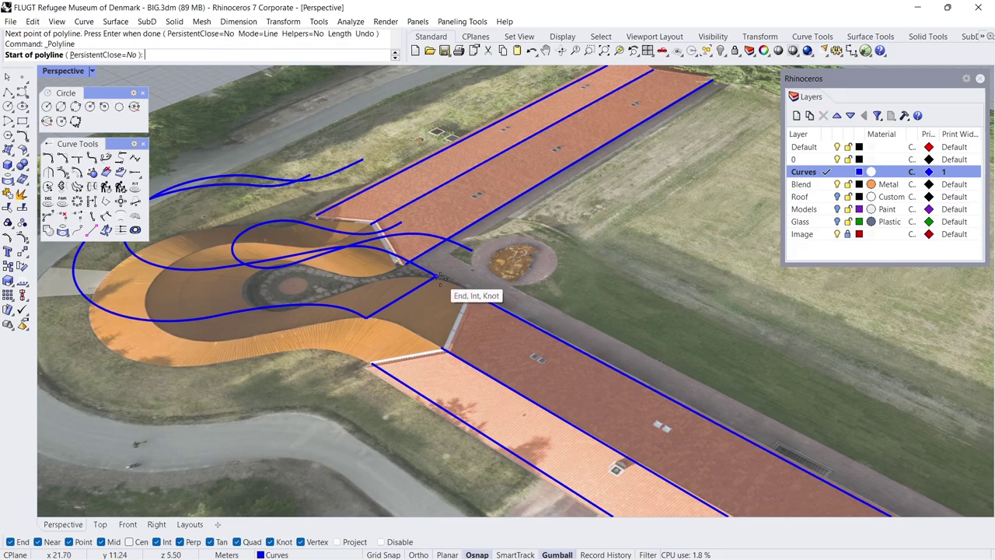
{"action": "left_click", "coordinate": [437, 278]}
{"action": "left_click", "coordinate": [473, 254]}
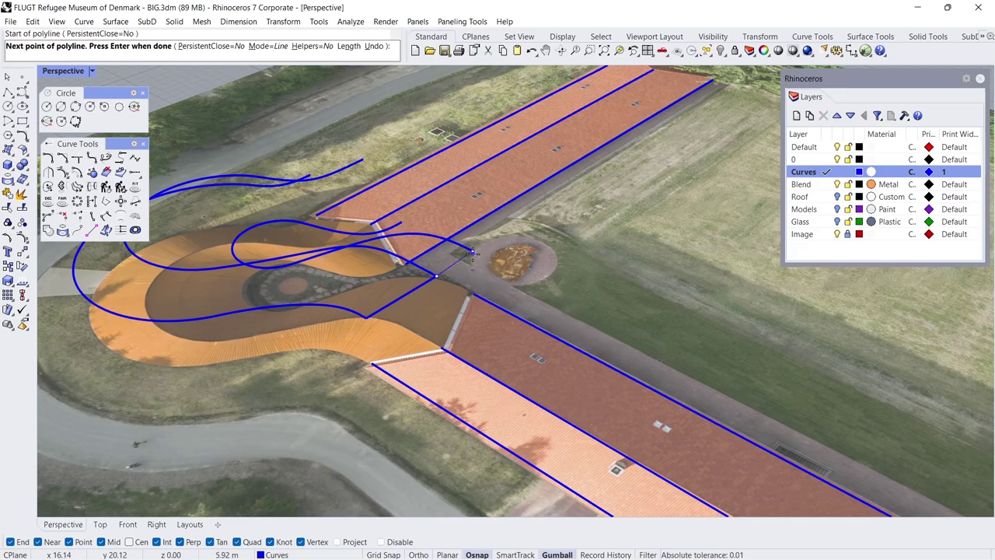
{"action": "key", "text": "Return"}
{"action": "right_click_drag", "start_coordinate": [353, 285], "coordinate": [340, 309]}
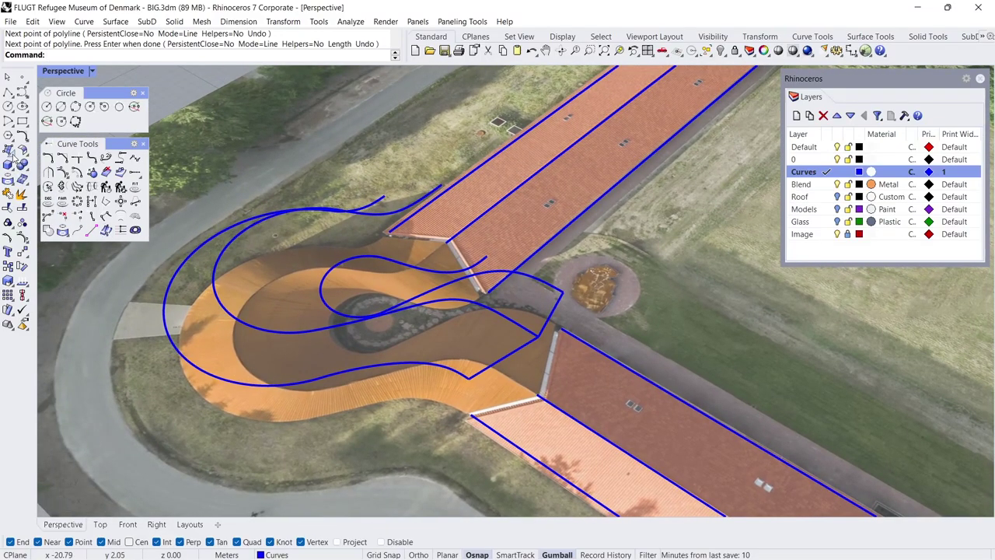
{"action": "left_click", "coordinate": [13, 156]}
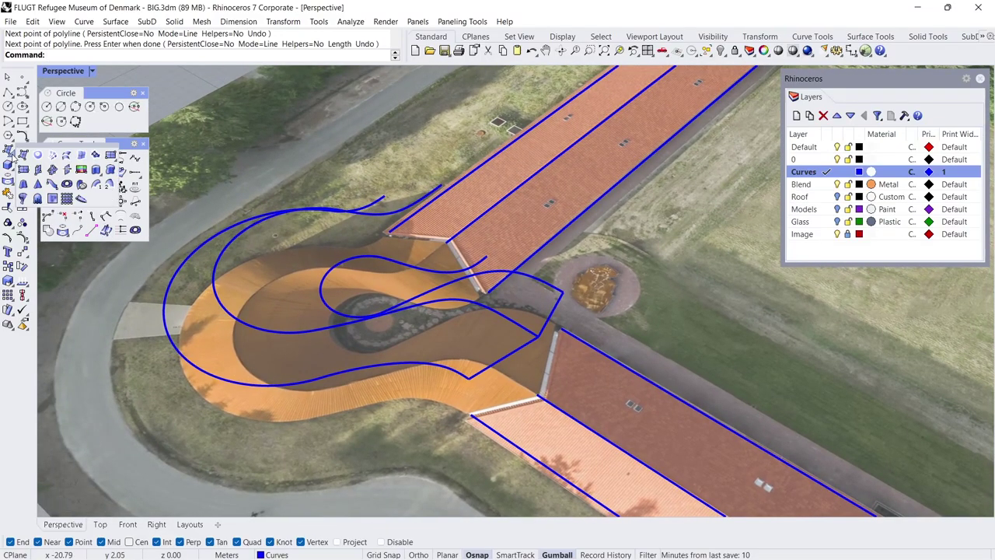
Start Sweep 2 Rails with outer and inner curves as rails and the short line as shape
{"action": "left_click", "coordinate": [109, 187]}
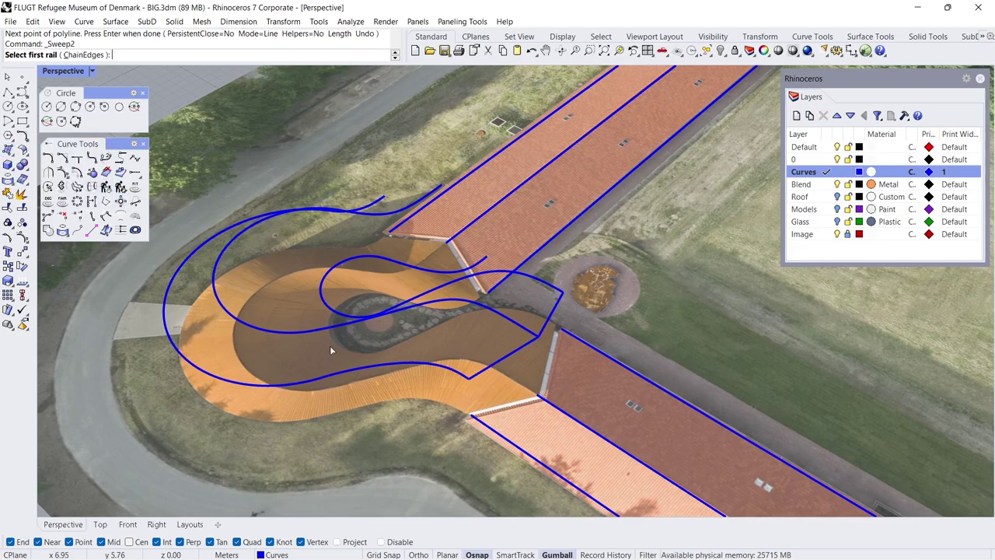
{"action": "left_click", "coordinate": [453, 371]}
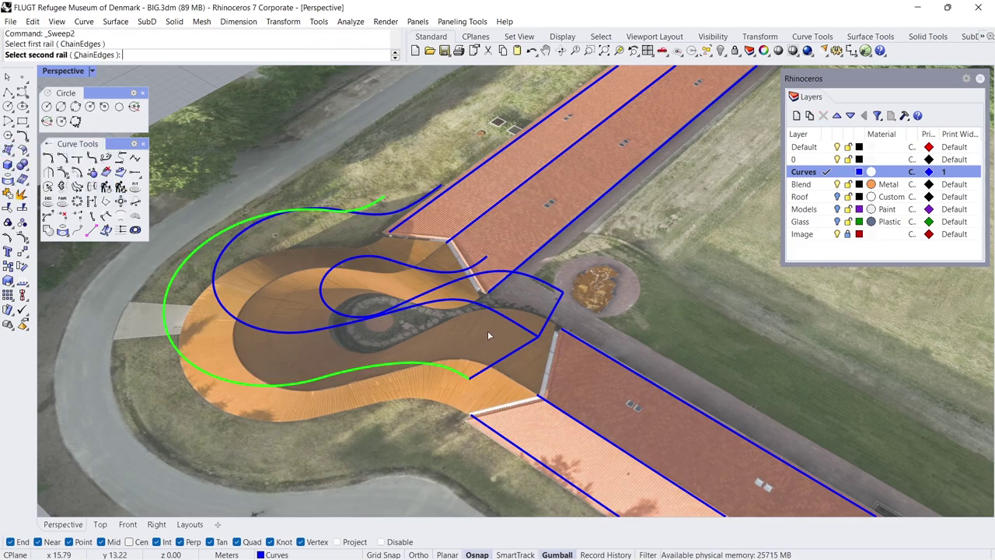
{"action": "left_click", "coordinate": [501, 329]}
{"action": "left_click", "coordinate": [488, 368]}
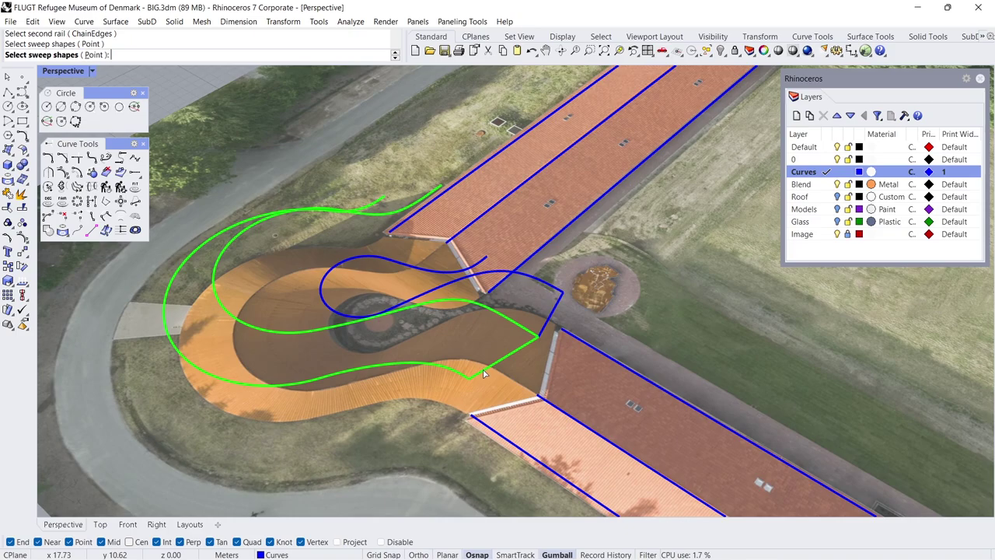
{"action": "key", "text": "Return"}
{"action": "mouse_move", "coordinate": [354, 375]}
{"action": "right_mouse_down"}
{"action": "mouse_move", "coordinate": [344, 355]}
{"action": "mouse_move", "coordinate": [392, 351]}
{"action": "mouse_move", "coordinate": [348, 365]}
{"action": "right_mouse_up"}
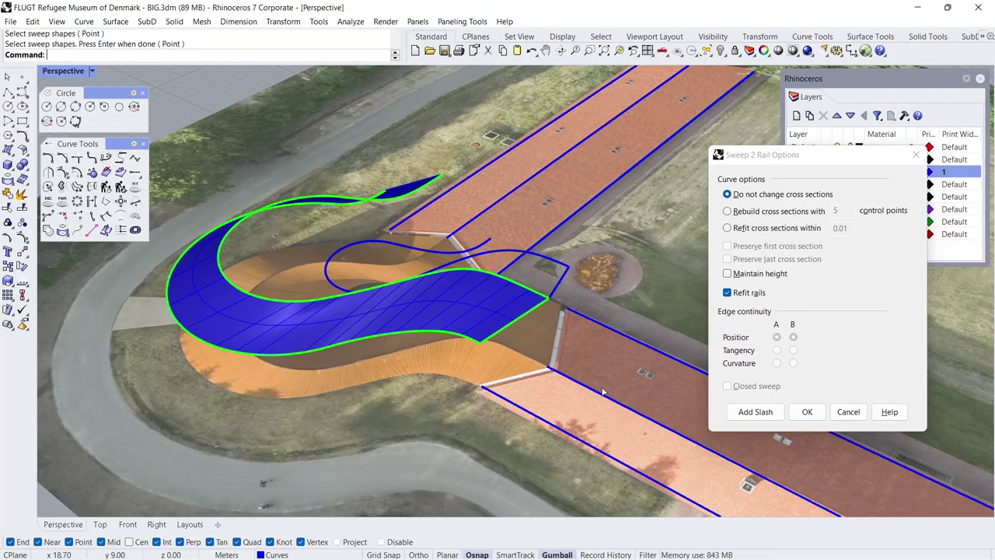
Add two cross-section slashes and create the swept roof surface
{"action": "left_click", "coordinate": [765, 413]}
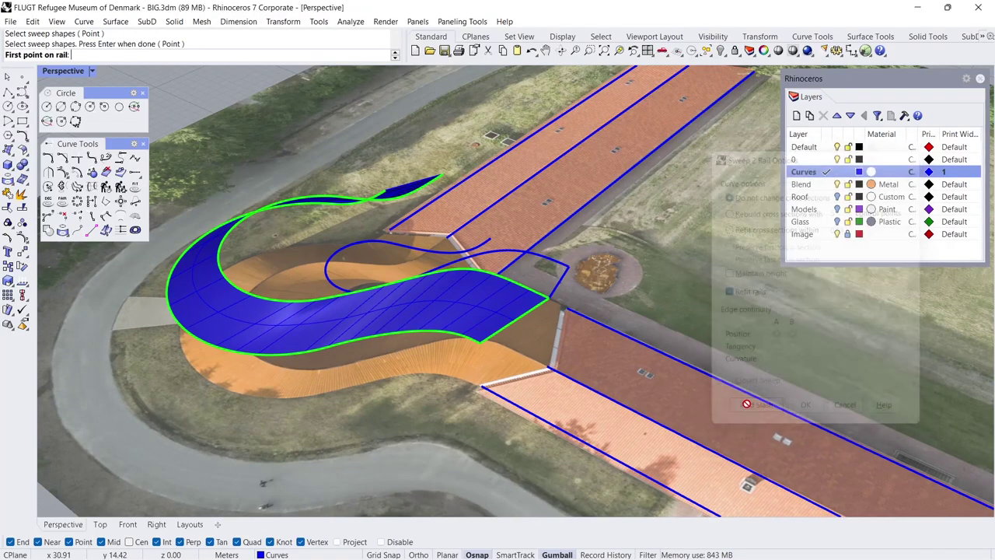
{"action": "left_click", "coordinate": [367, 334]}
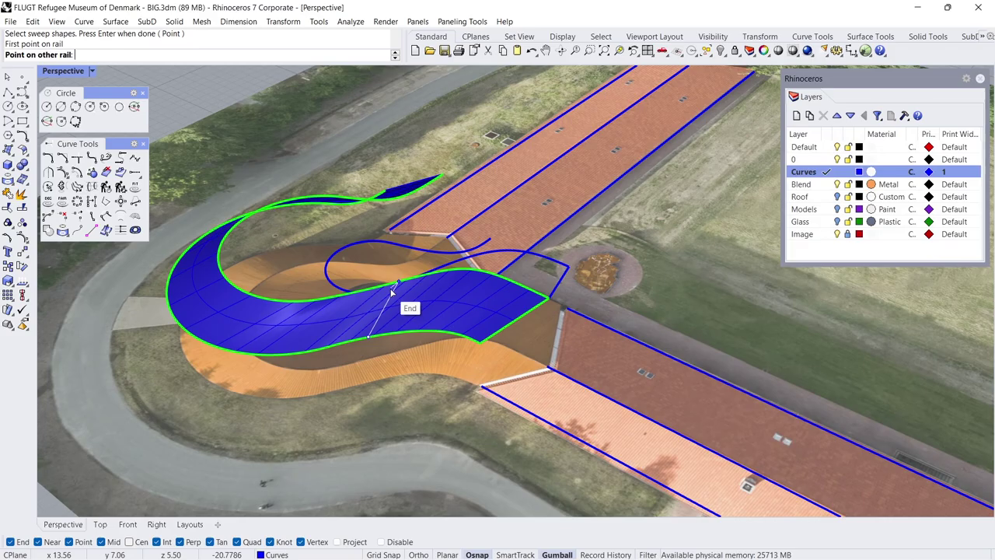
{"action": "left_click", "coordinate": [378, 290]}
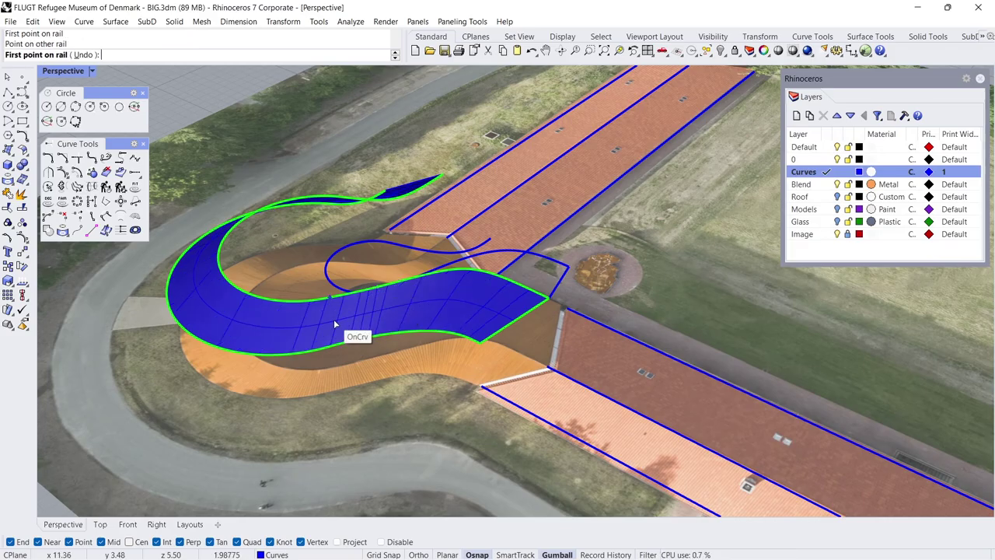
{"action": "right_click_drag", "start_coordinate": [349, 334], "coordinate": [562, 346]}
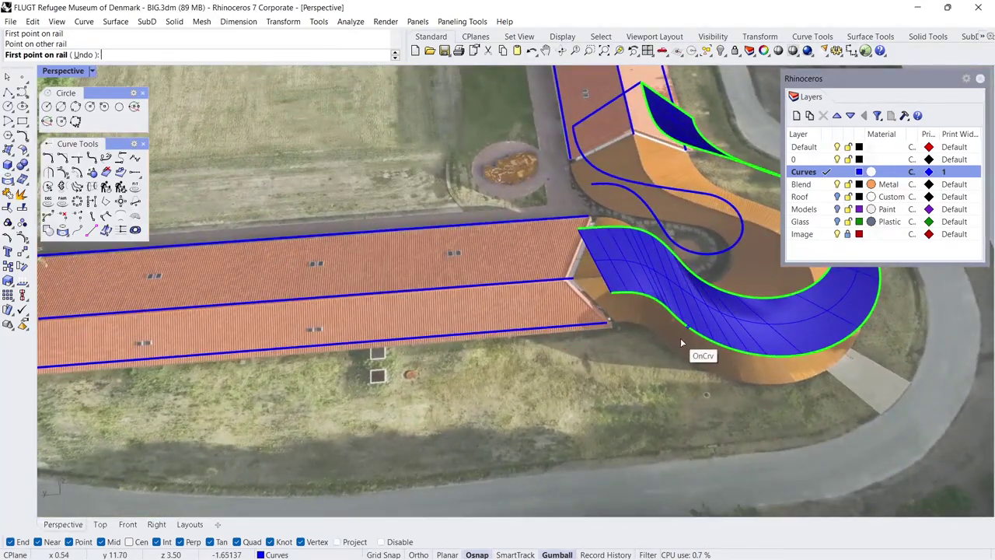
{"action": "left_click", "coordinate": [690, 329]}
{"action": "left_click", "coordinate": [687, 276]}
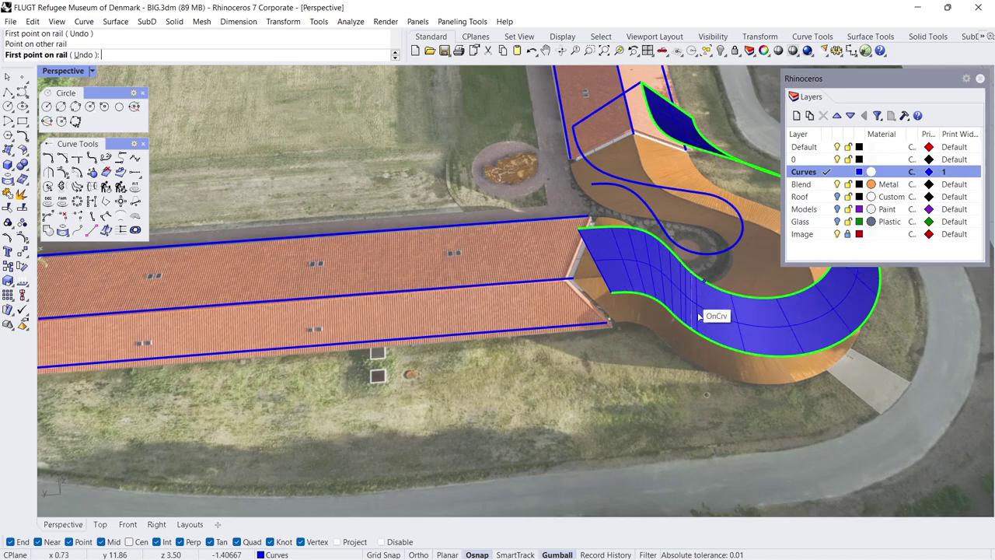
{"action": "right_click_drag", "start_coordinate": [687, 275], "coordinate": [449, 299]}
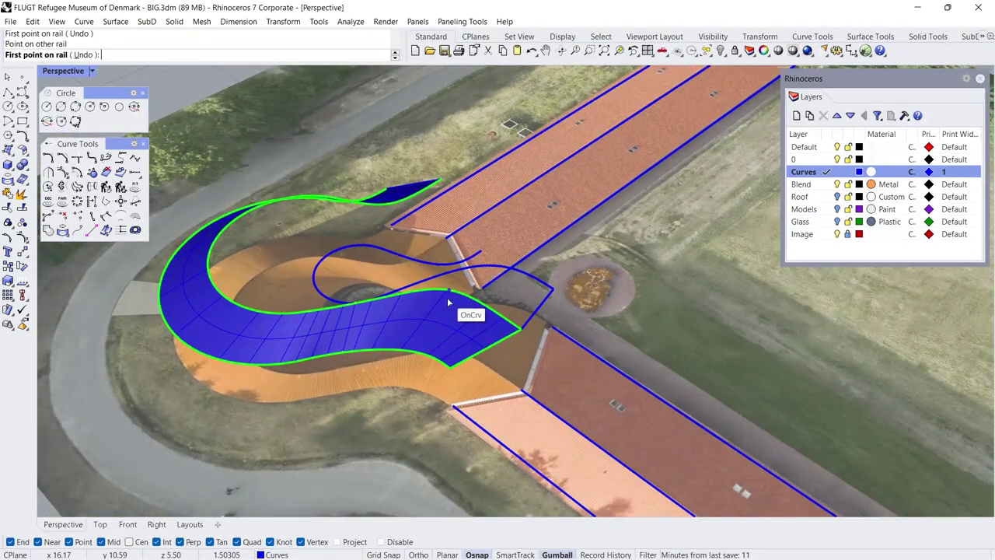
{"action": "key", "text": "Return"}
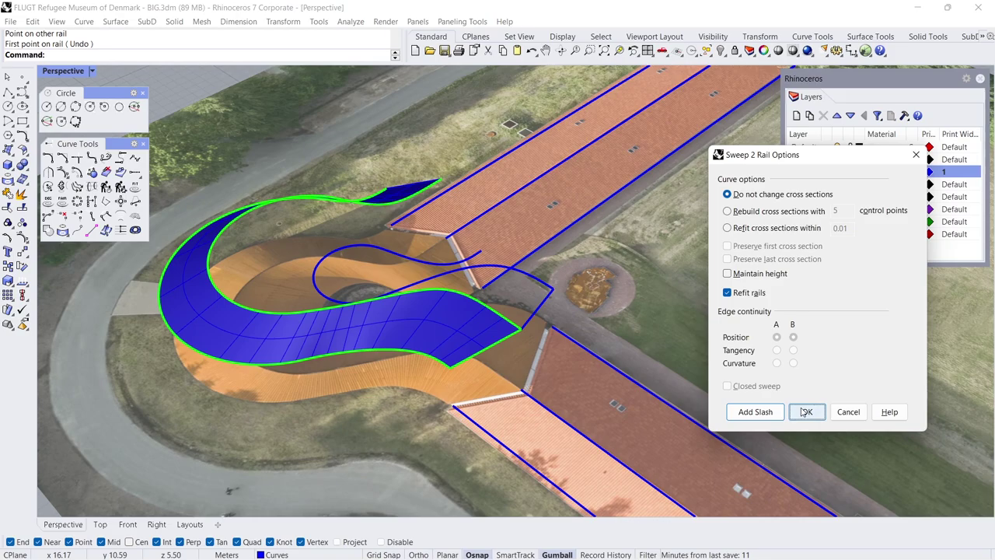
{"action": "left_click", "coordinate": [805, 411]}
{"action": "right_click_drag", "start_coordinate": [435, 314], "coordinate": [473, 314], "text": "shift"}
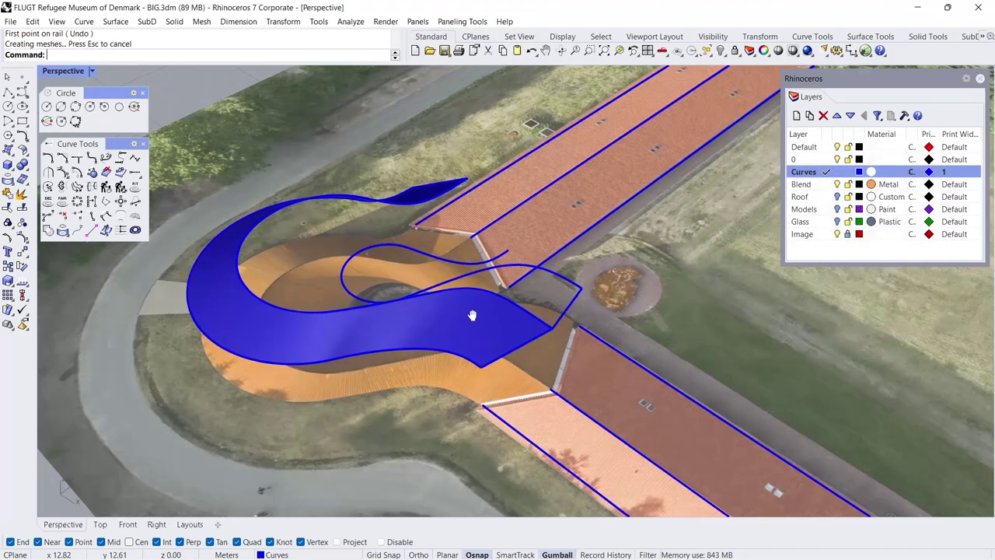
Set the Curves layer colour to black (#000000)
{"action": "left_click", "coordinate": [859, 172]}
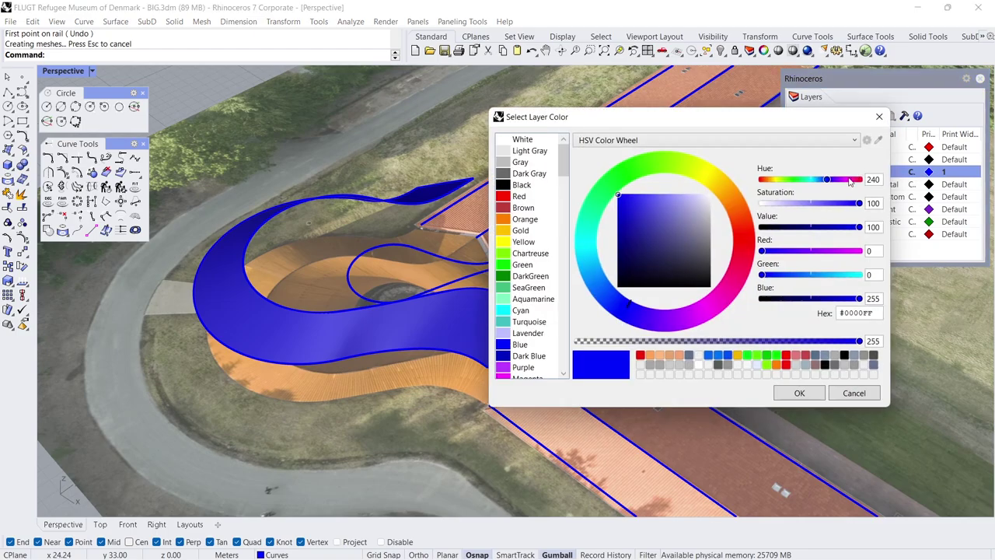
{"action": "left_click_drag", "start_coordinate": [655, 228], "coordinate": [589, 311]}
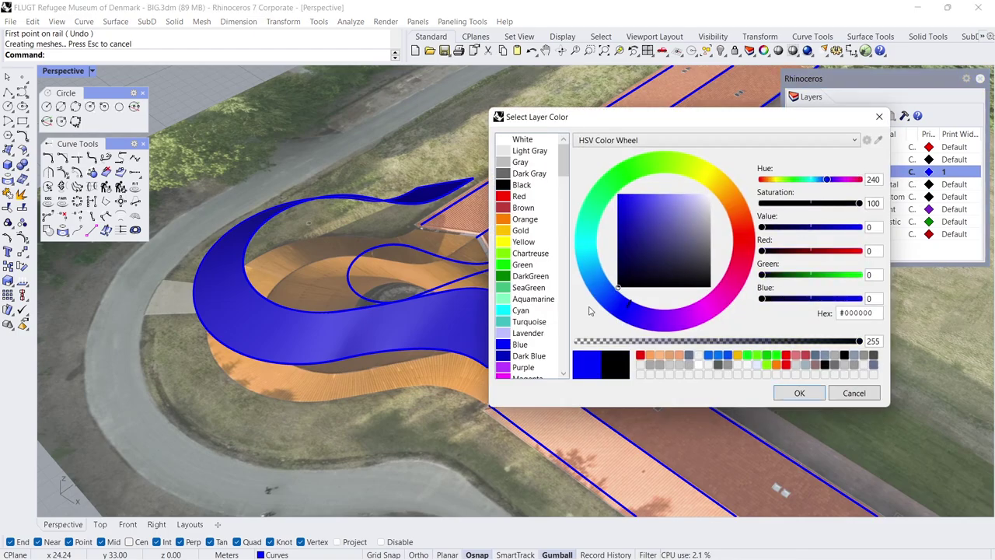
{"action": "left_click", "coordinate": [799, 393]}
{"action": "scroll", "coordinate": [414, 336], "scroll_direction": "up", "scroll_amount": 3}
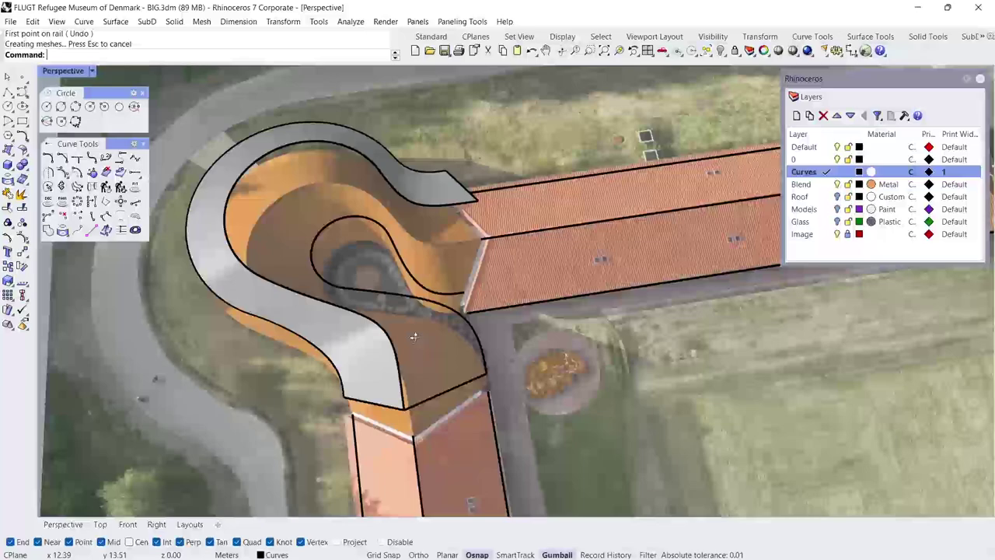
{"action": "right_click_drag", "start_coordinate": [415, 335], "coordinate": [434, 307]}
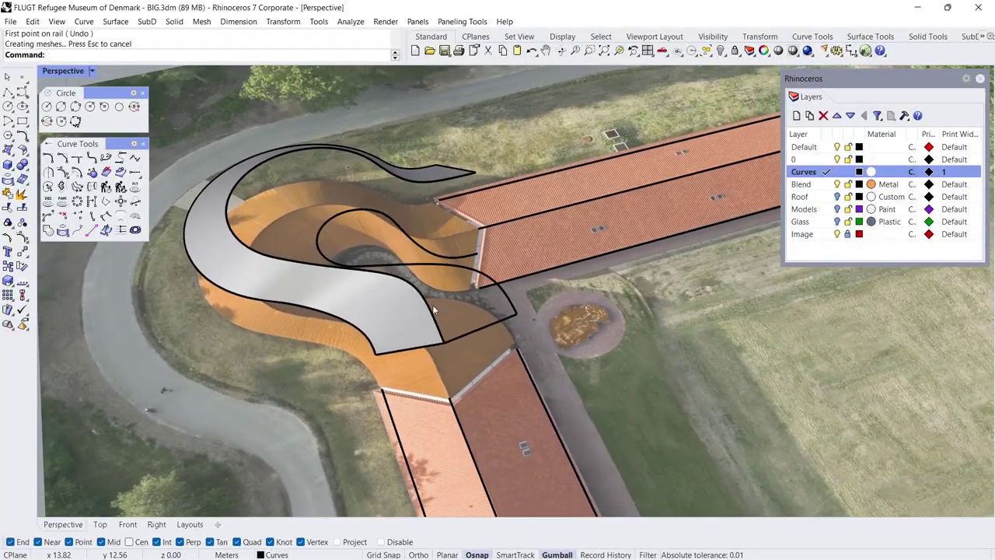
{"action": "left_click", "coordinate": [12, 154]}
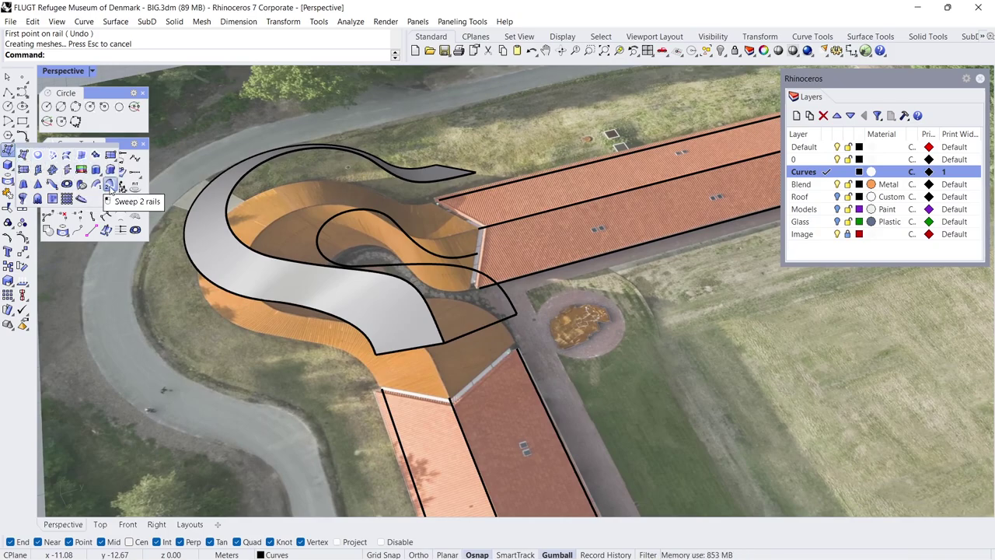
Start Sweep 2 Rails on the outer and inner loop curves with the profile as shape
{"action": "left_click", "coordinate": [109, 187]}
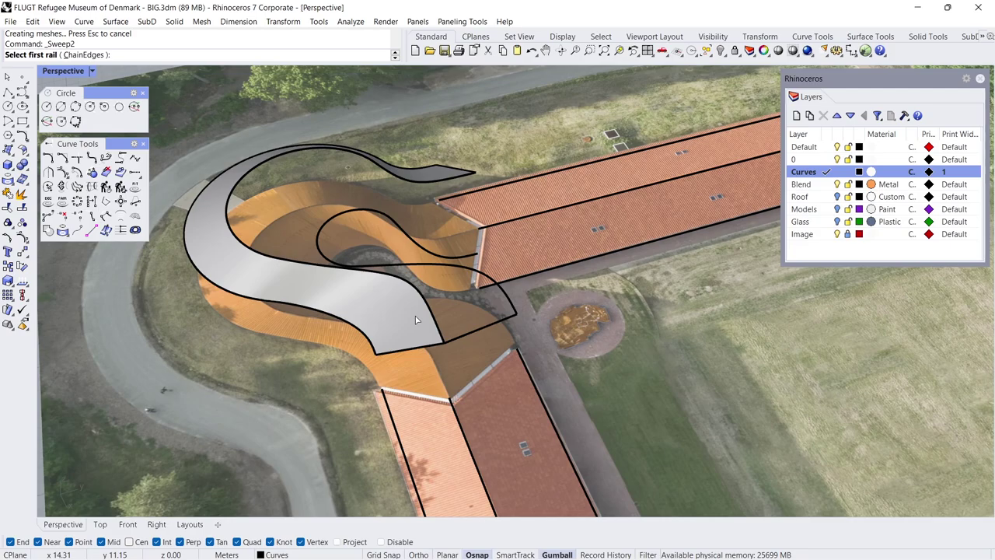
{"action": "left_click", "coordinate": [437, 316]}
{"action": "left_click", "coordinate": [618, 334]}
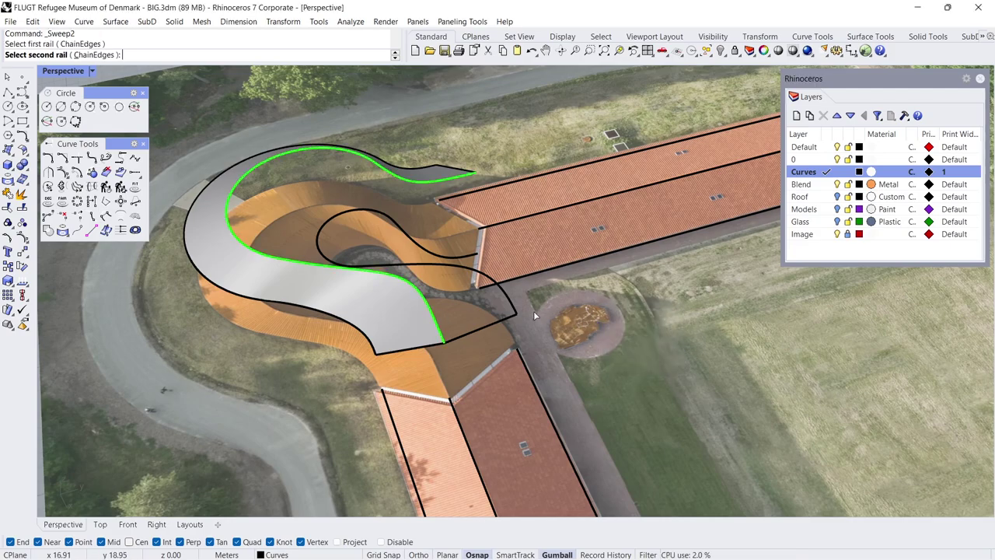
{"action": "left_click", "coordinate": [507, 296]}
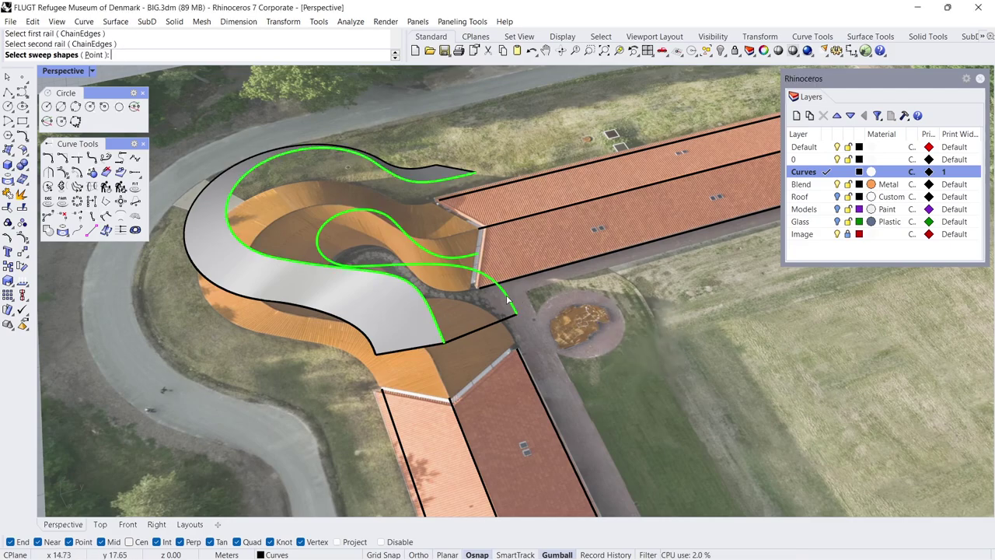
{"action": "left_click", "coordinate": [457, 339]}
{"action": "key", "text": "Return"}
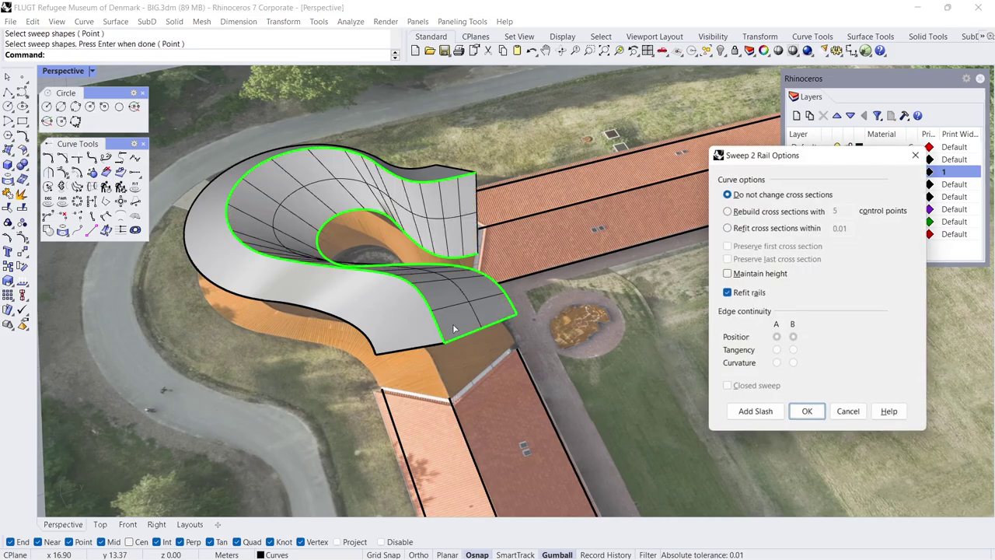
{"action": "mouse_move", "coordinate": [396, 242]}
{"action": "right_mouse_down"}
{"action": "mouse_move", "coordinate": [213, 296]}
{"action": "mouse_move", "coordinate": [318, 251]}
{"action": "right_mouse_up"}
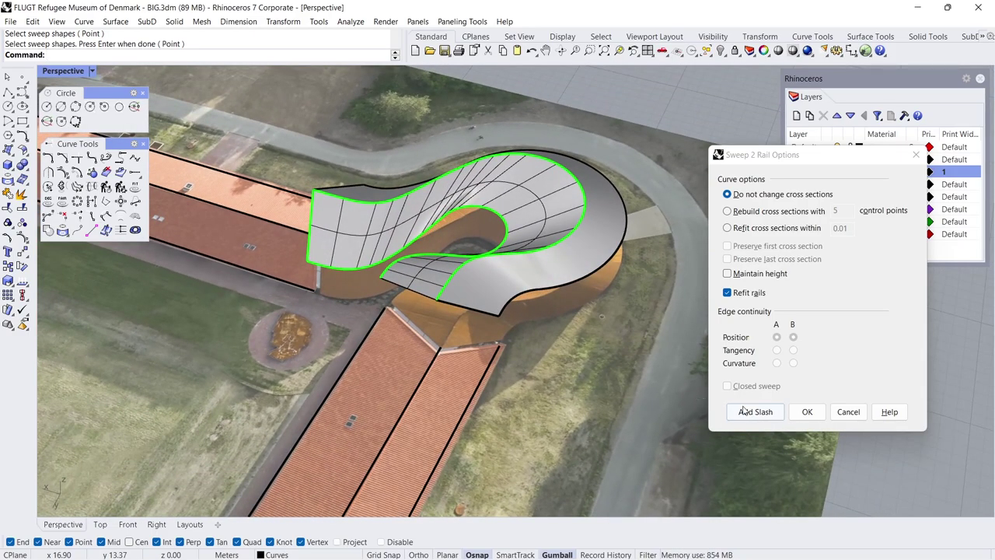
Add two slashes and confirm the second sweep to complete the looped roof
{"action": "left_click", "coordinate": [744, 411]}
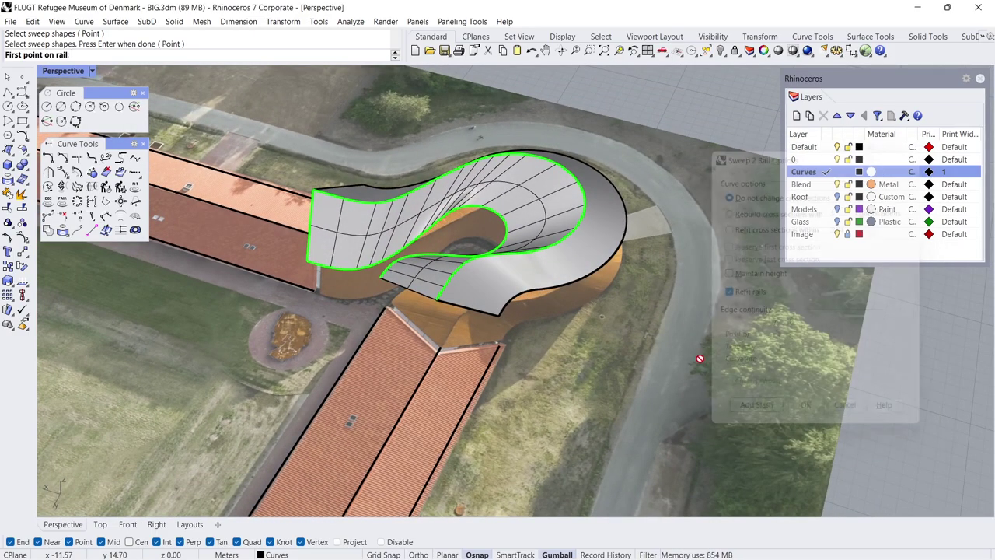
{"action": "left_click", "coordinate": [435, 226]}
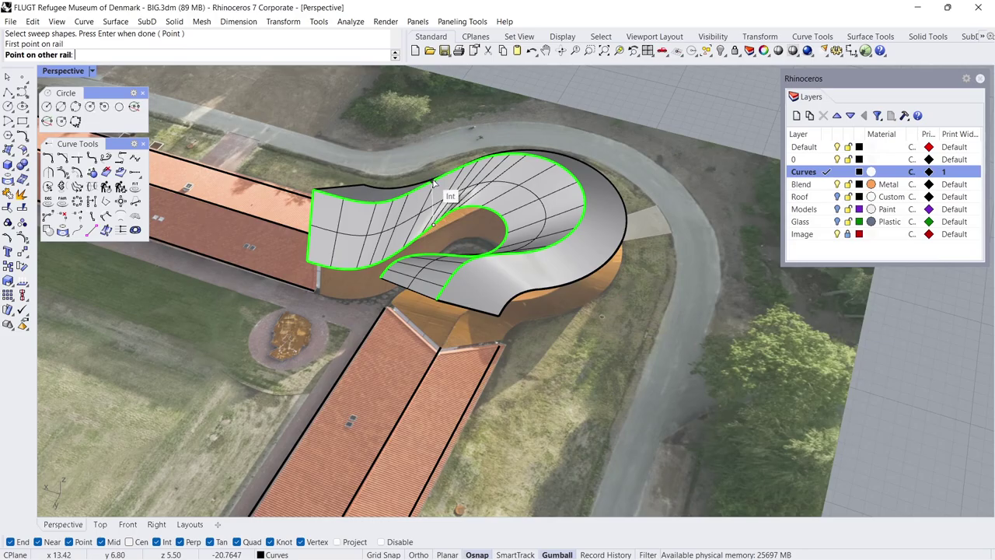
{"action": "left_click", "coordinate": [434, 181]}
{"action": "mouse_move", "coordinate": [437, 234]}
{"action": "right_mouse_down"}
{"action": "mouse_move", "coordinate": [626, 228]}
{"action": "mouse_move", "coordinate": [603, 291]}
{"action": "right_mouse_up"}
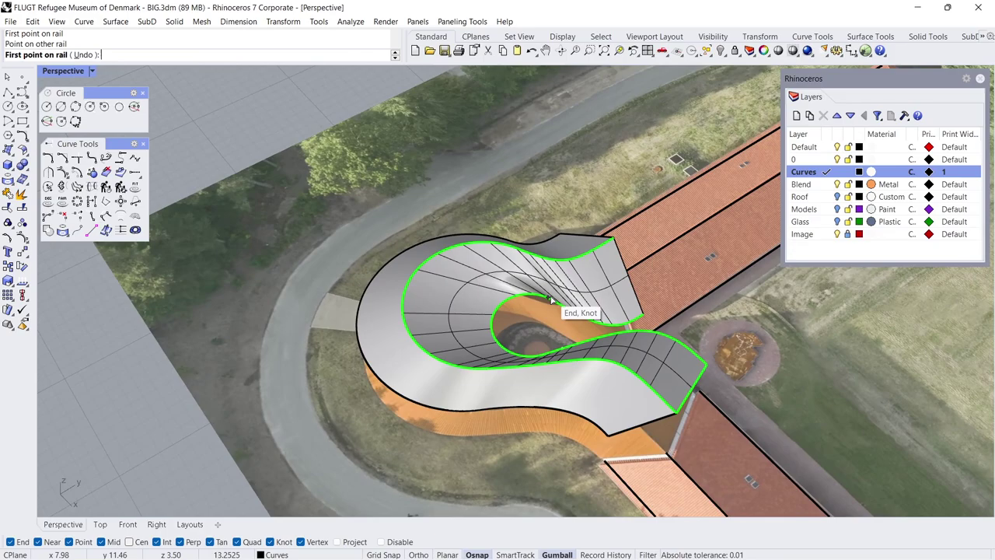
{"action": "left_click", "coordinate": [549, 298]}
{"action": "left_click", "coordinate": [536, 257]}
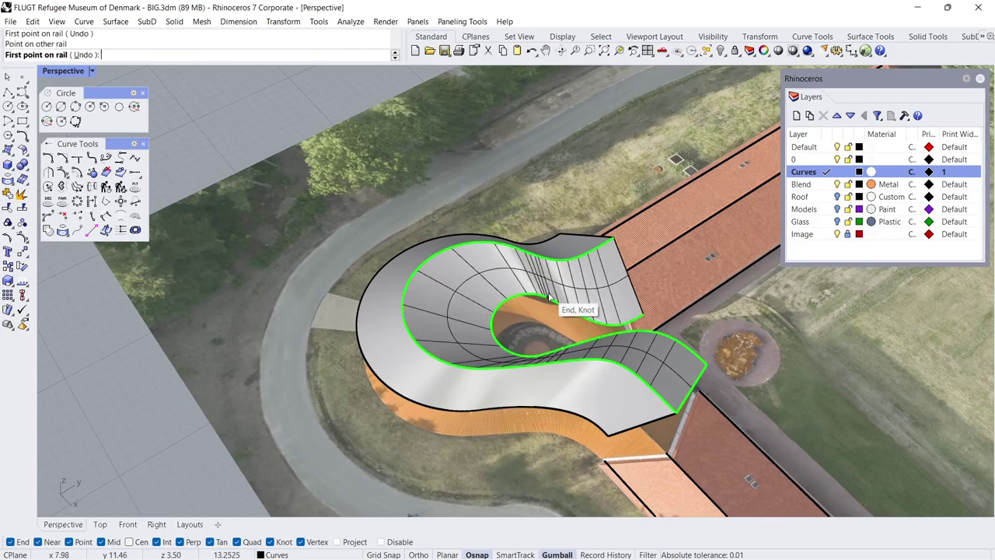
{"action": "key", "text": "Return"}
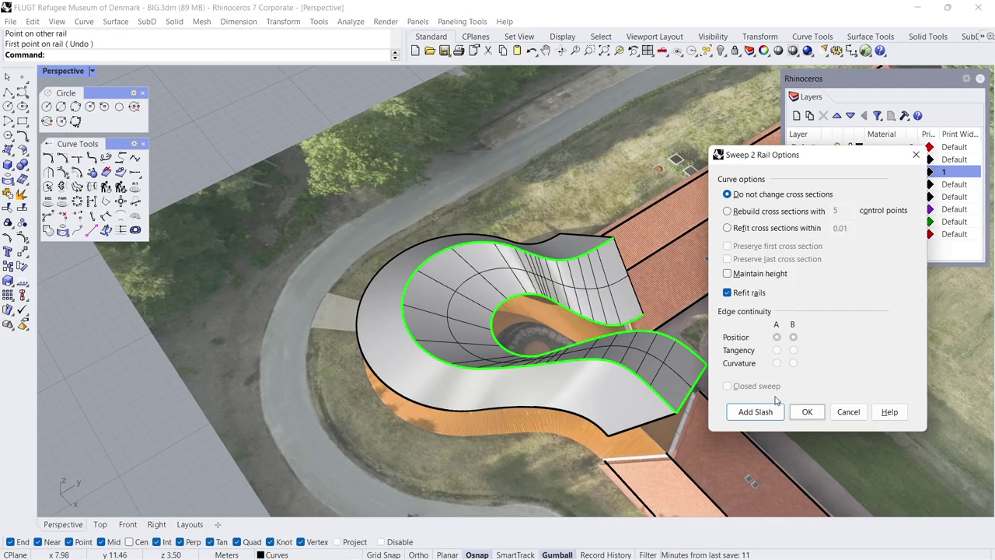
{"action": "left_click", "coordinate": [804, 411]}
{"action": "mouse_move", "coordinate": [642, 334]}
{"action": "right_mouse_down"}
{"action": "mouse_move", "coordinate": [558, 295]}
{"action": "mouse_move", "coordinate": [637, 271]}
{"action": "mouse_move", "coordinate": [534, 268]}
{"action": "right_mouse_up"}
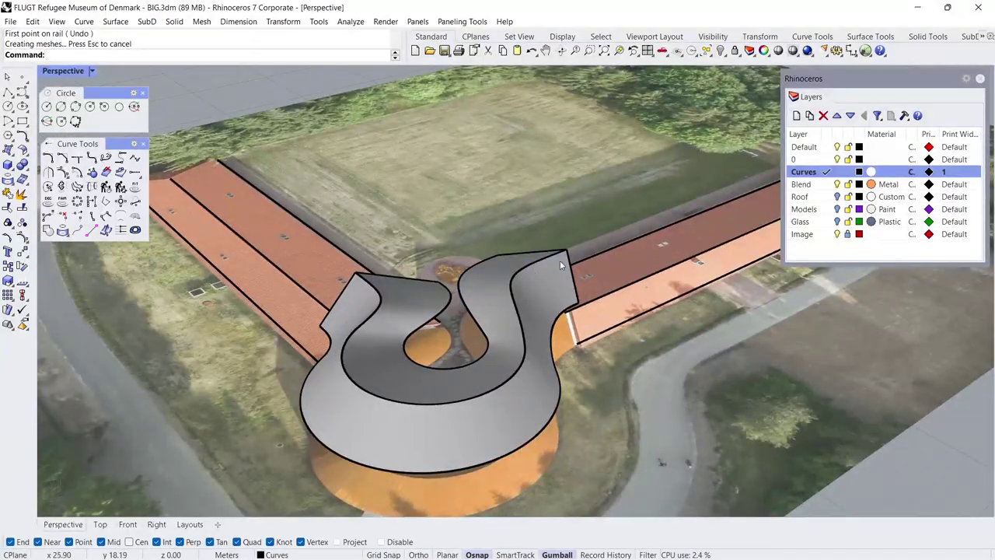
Set the Curves layer's print width to Default
{"action": "left_click", "coordinate": [949, 172]}
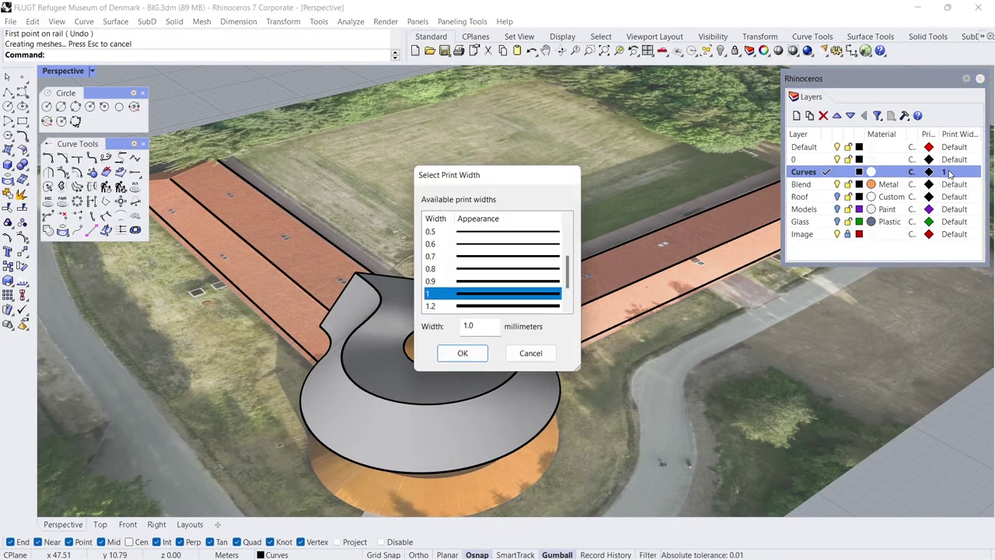
{"action": "left_click_drag", "start_coordinate": [568, 276], "coordinate": [568, 245]}
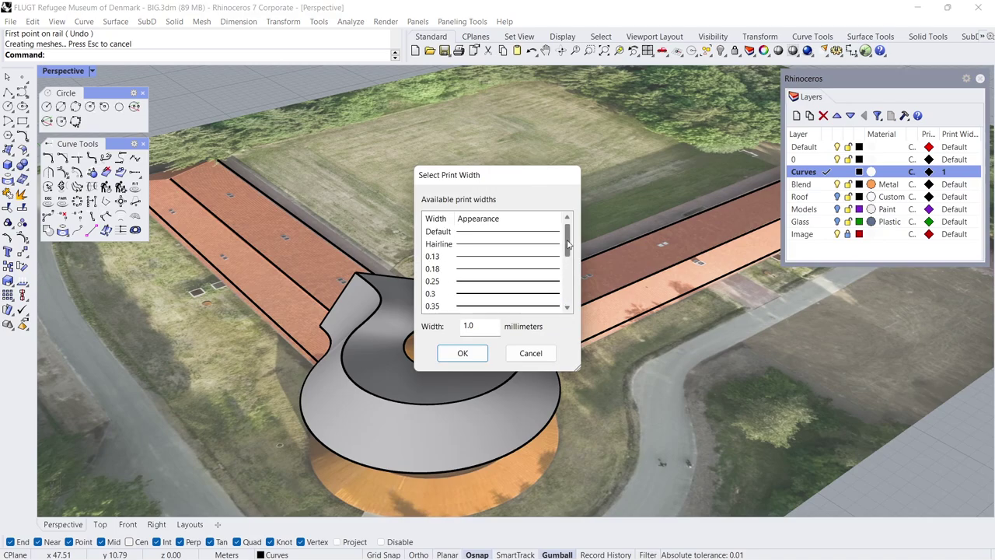
{"action": "left_click", "coordinate": [499, 233]}
{"action": "left_click", "coordinate": [462, 352]}
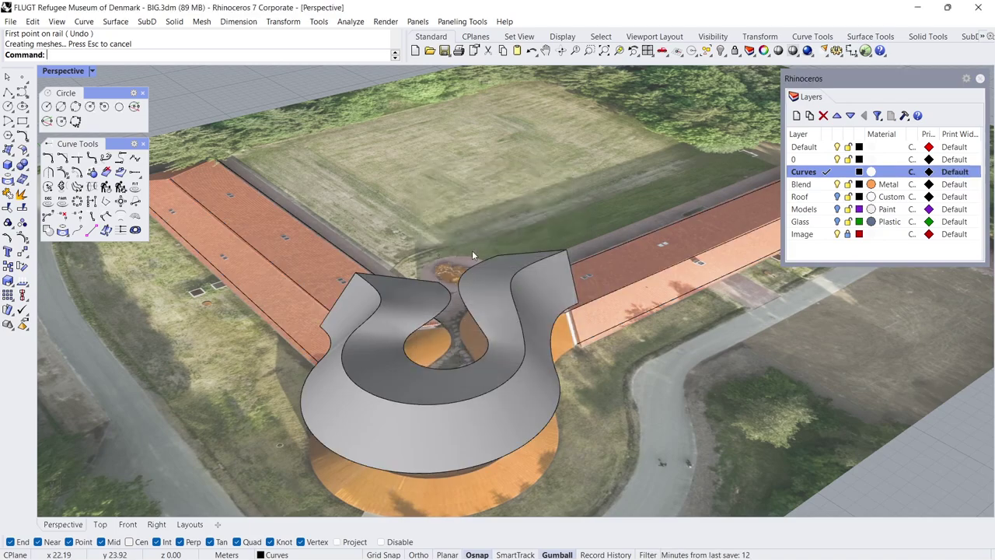
{"action": "mouse_move", "coordinate": [472, 251]}
{"action": "right_mouse_down"}
{"action": "mouse_move", "coordinate": [447, 270]}
{"action": "mouse_move", "coordinate": [477, 266]}
{"action": "right_mouse_up"}
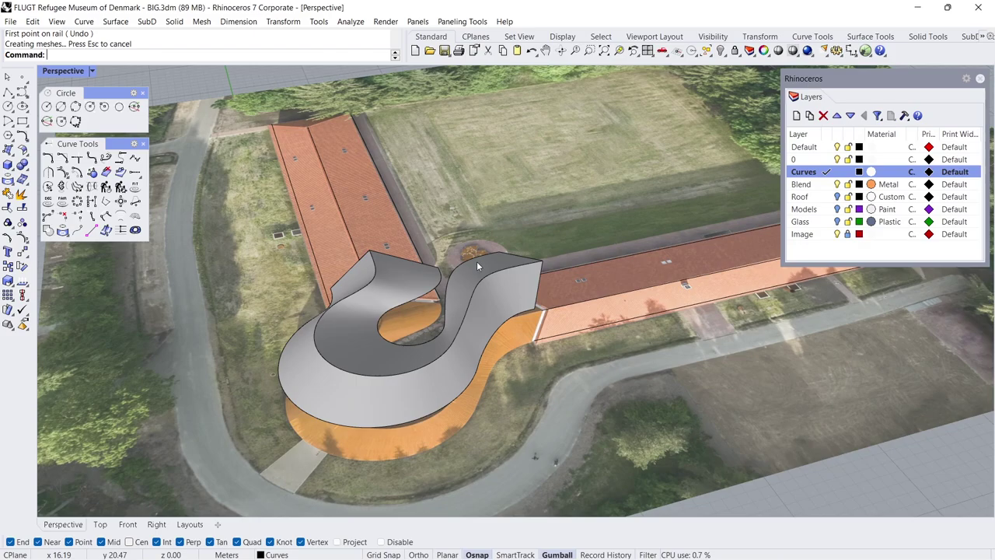
Make Default the current layer and toggle the Curves layer off and back on
{"action": "left_click", "coordinate": [826, 147]}
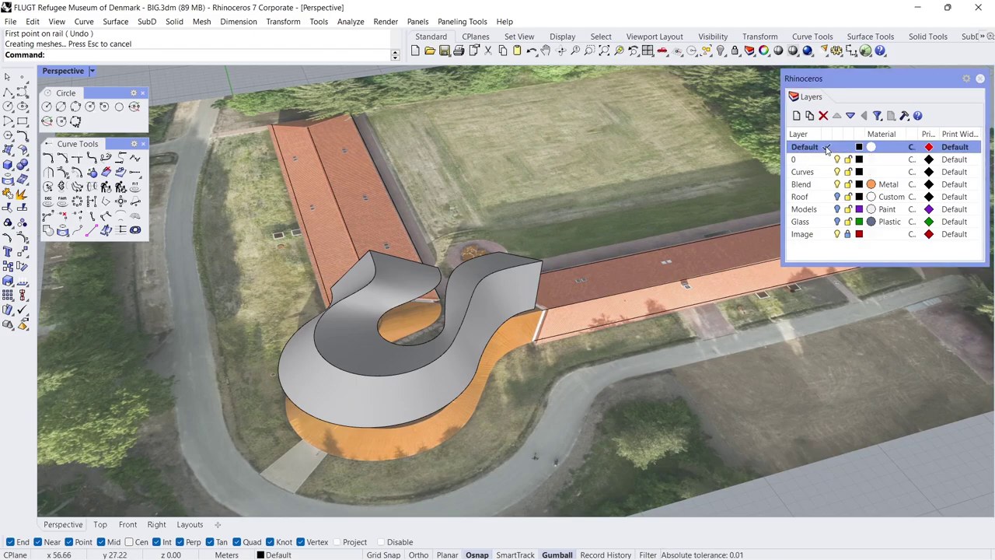
{"action": "left_click", "coordinate": [837, 172]}
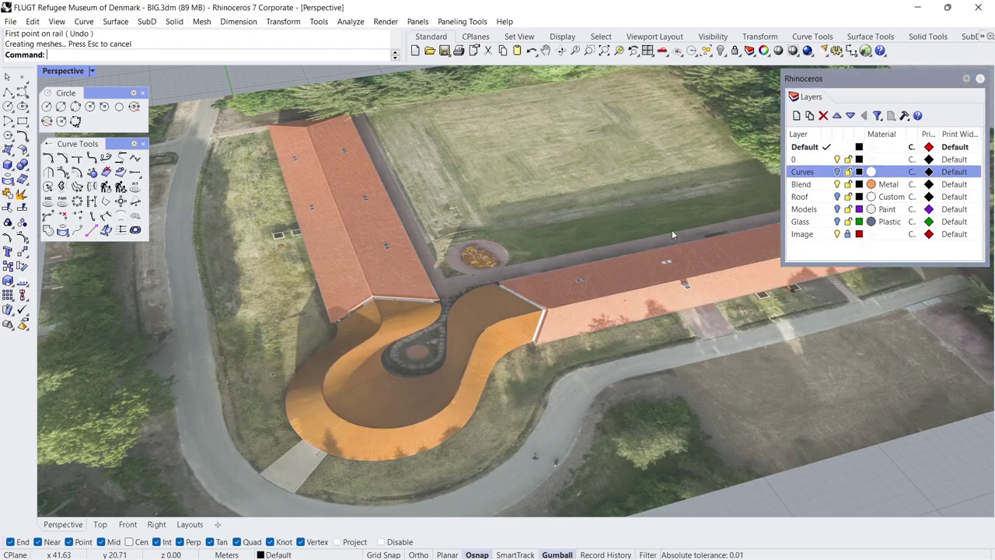
{"action": "right_click_drag", "start_coordinate": [544, 293], "coordinate": [545, 283]}
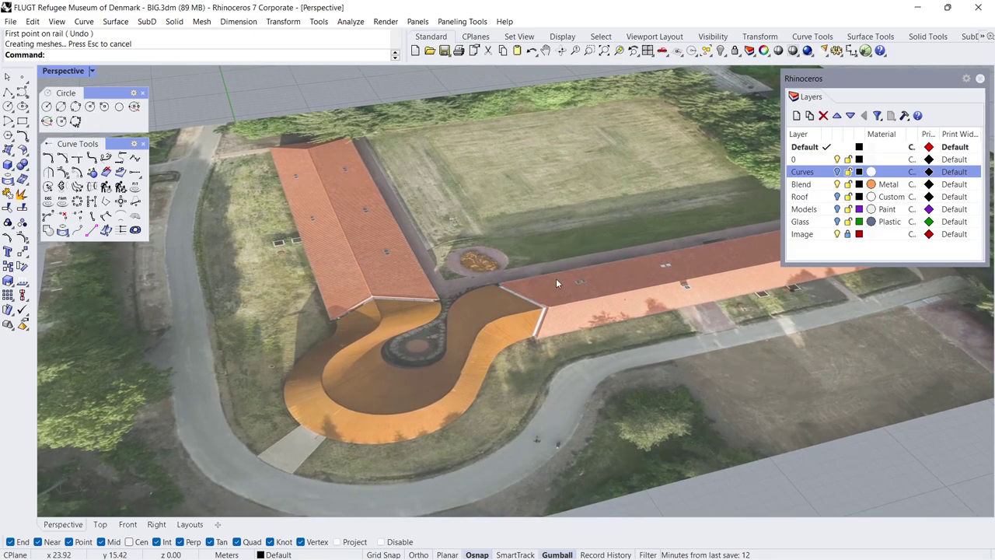
{"action": "left_click", "coordinate": [837, 172]}
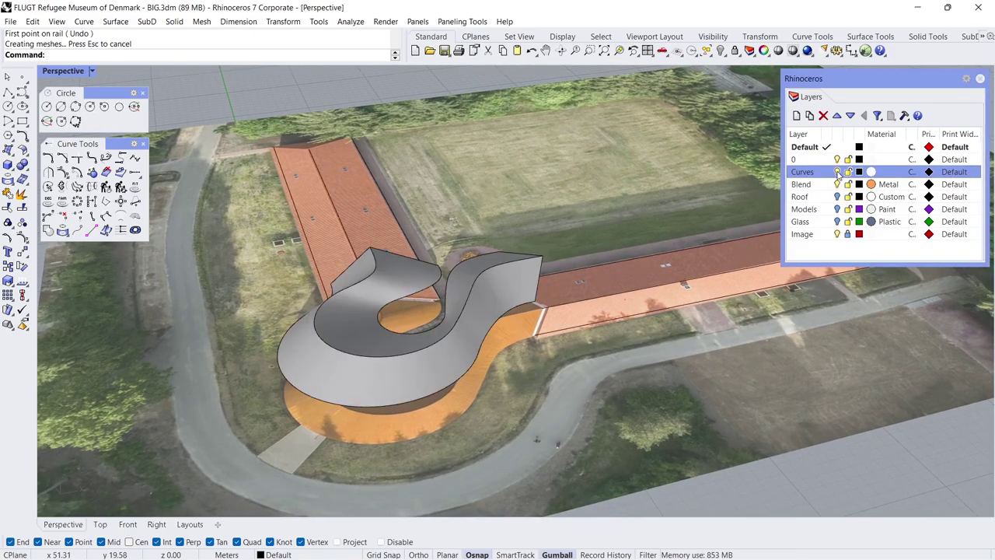
Move both swept roof surfaces onto the Blend layer with Change Object Layer
{"action": "left_click", "coordinate": [503, 289]}
{"action": "left_click", "coordinate": [469, 282], "text": "shift"}
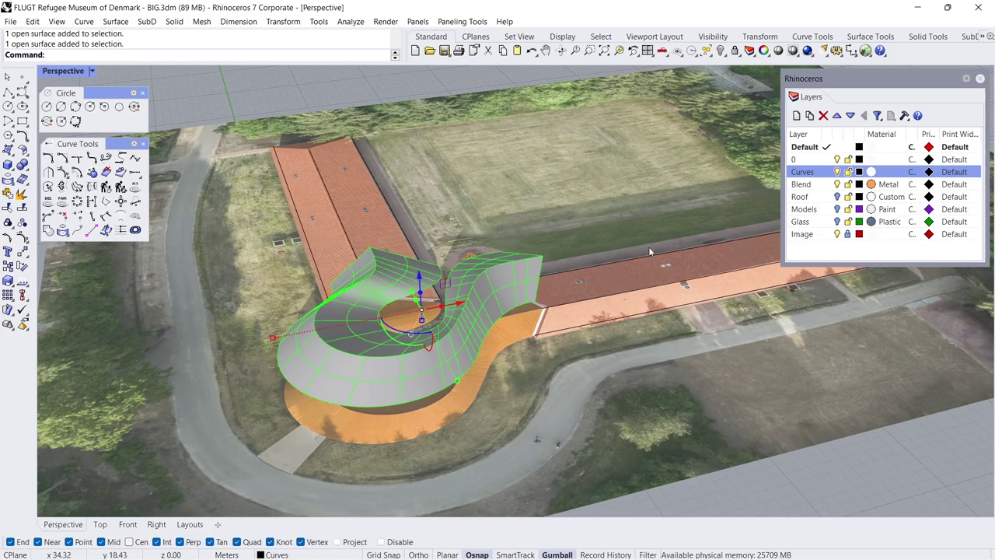
{"action": "right_click", "coordinate": [823, 186]}
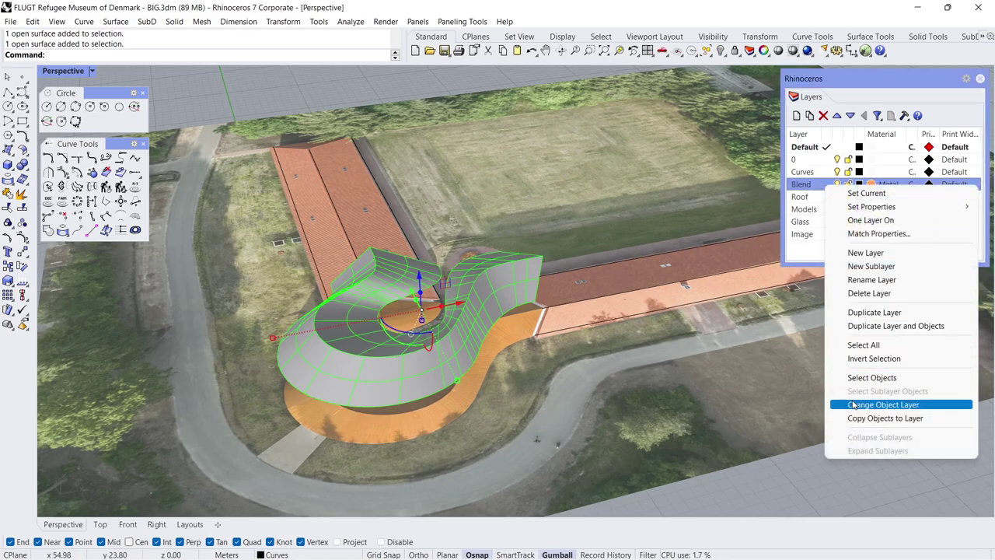
{"action": "left_click", "coordinate": [877, 405]}
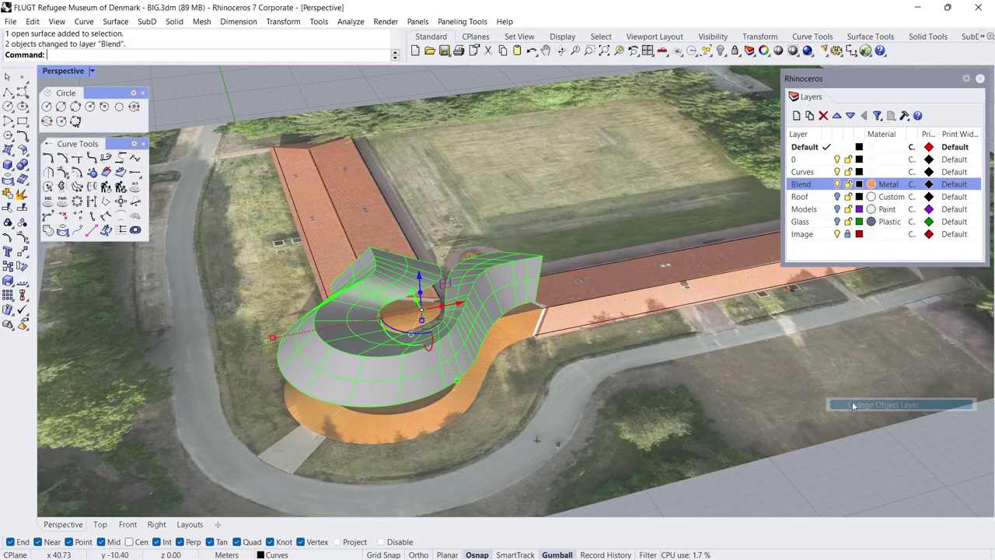
{"action": "left_click", "coordinate": [573, 372]}
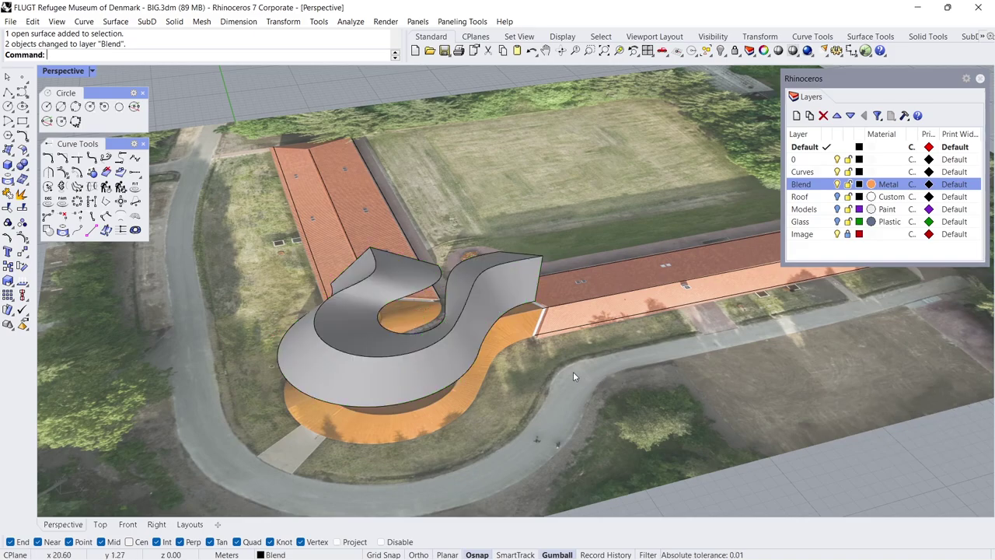
{"action": "left_click", "coordinate": [822, 174]}
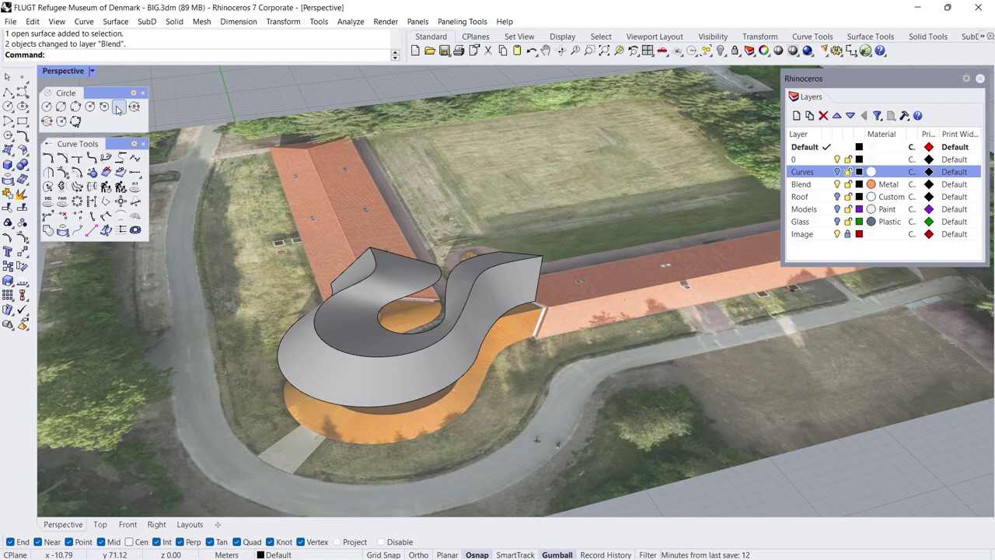
{"action": "left_click", "coordinate": [91, 71]}
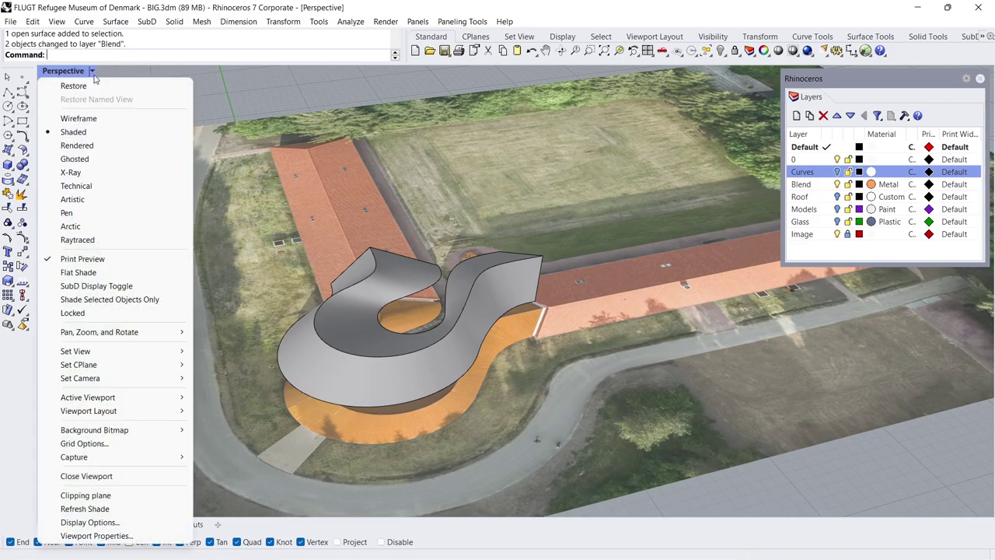
Switch to Rendered display, turn on the Models and Glass layers, and hide the Image layer
{"action": "left_click", "coordinate": [108, 146]}
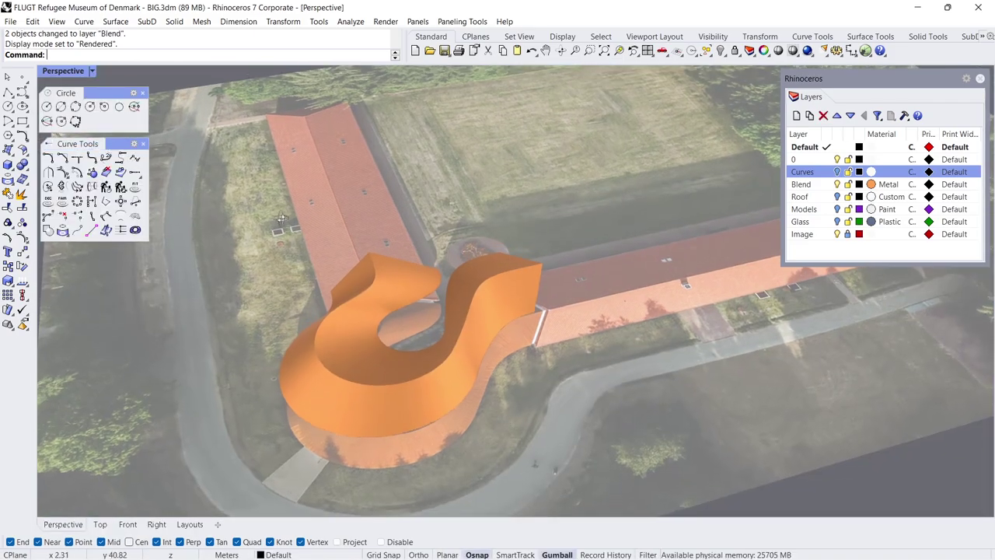
{"action": "right_click_drag", "start_coordinate": [281, 219], "coordinate": [281, 225]}
{"action": "left_click", "coordinate": [837, 196]}
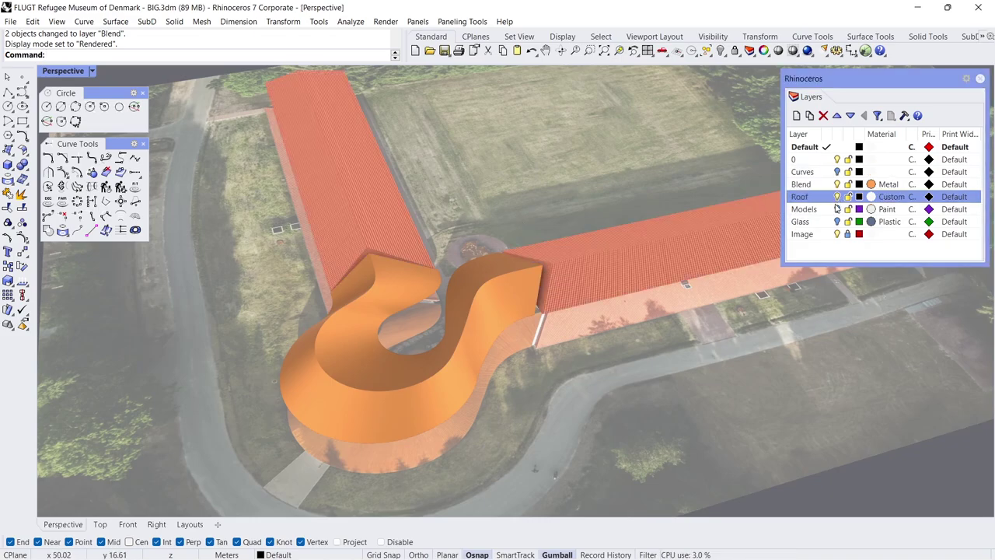
{"action": "left_click", "coordinate": [837, 209]}
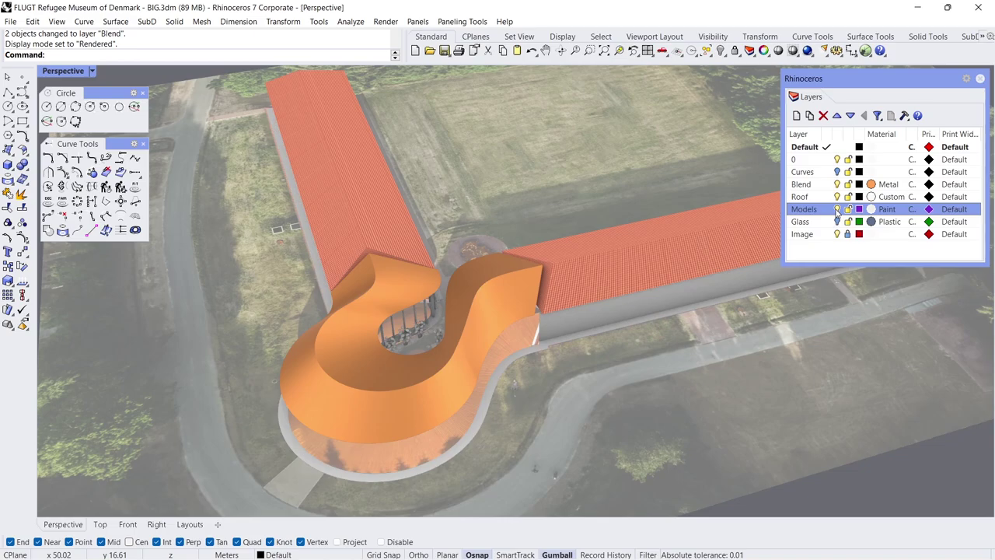
{"action": "left_click", "coordinate": [837, 223]}
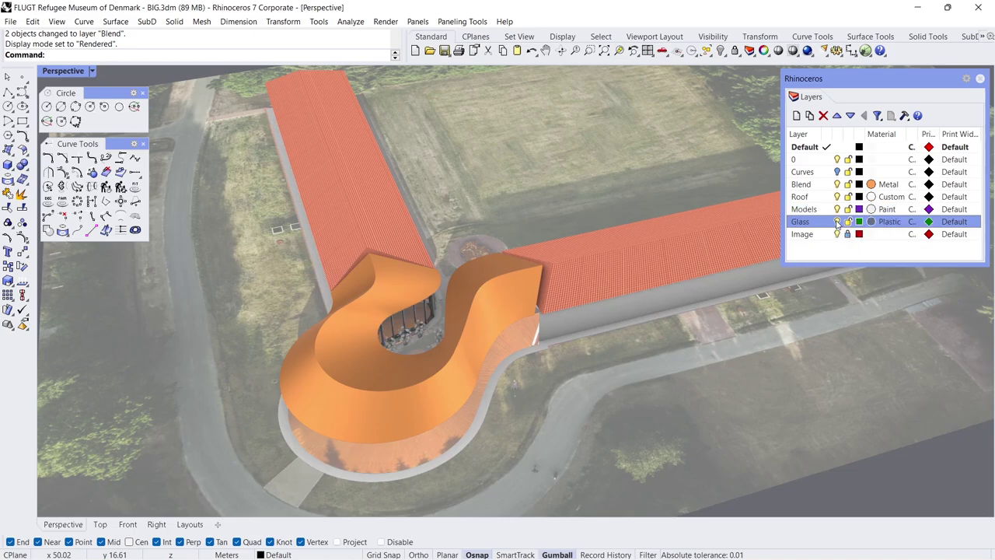
{"action": "left_click", "coordinate": [837, 234]}
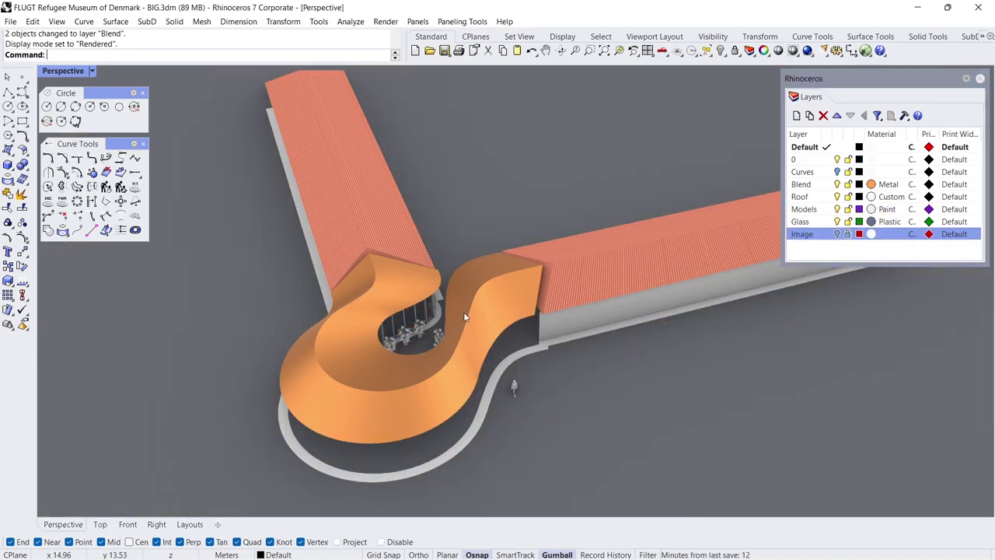
{"action": "scroll", "coordinate": [461, 286], "scroll_direction": "down", "scroll_amount": 3}
{"action": "mouse_move", "coordinate": [464, 298]}
{"action": "right_mouse_down"}
{"action": "mouse_move", "coordinate": [448, 278]}
{"action": "mouse_move", "coordinate": [172, 274]}
{"action": "mouse_move", "coordinate": [510, 307]}
{"action": "right_mouse_up"}
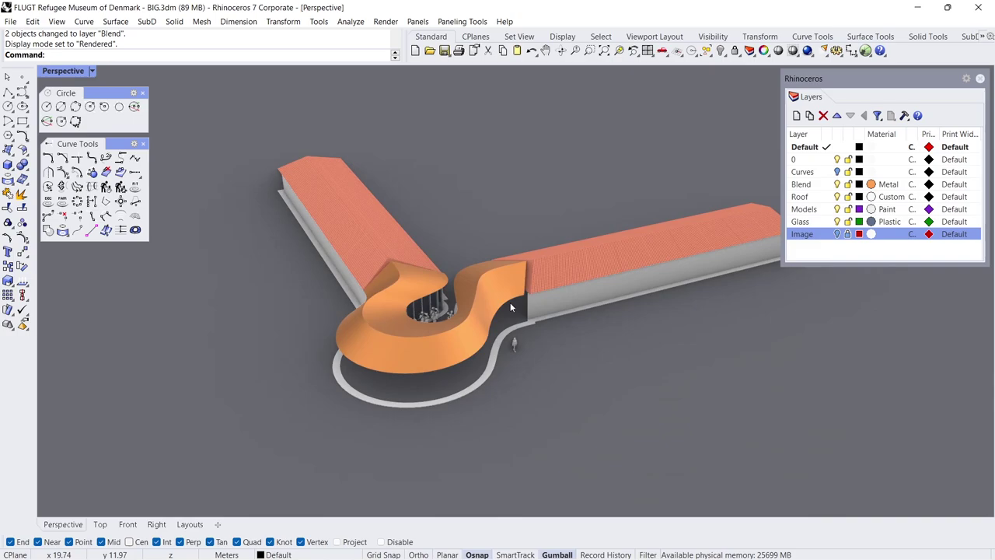
Extrude the orange roof's outer edge 3.5 downward into a fascia wall
{"action": "left_click", "coordinate": [510, 301], "text": "ctrl+shift"}
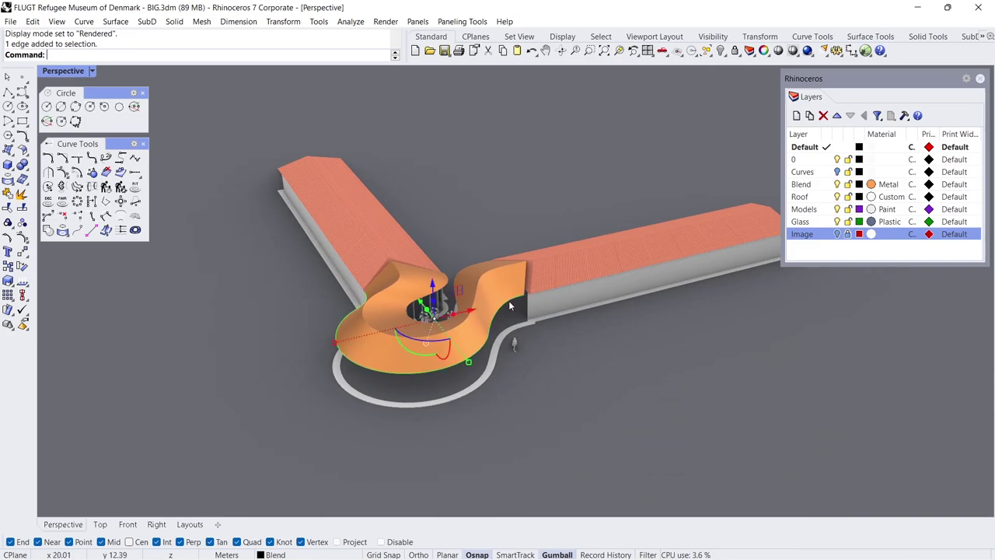
{"action": "right_click", "coordinate": [435, 303]}
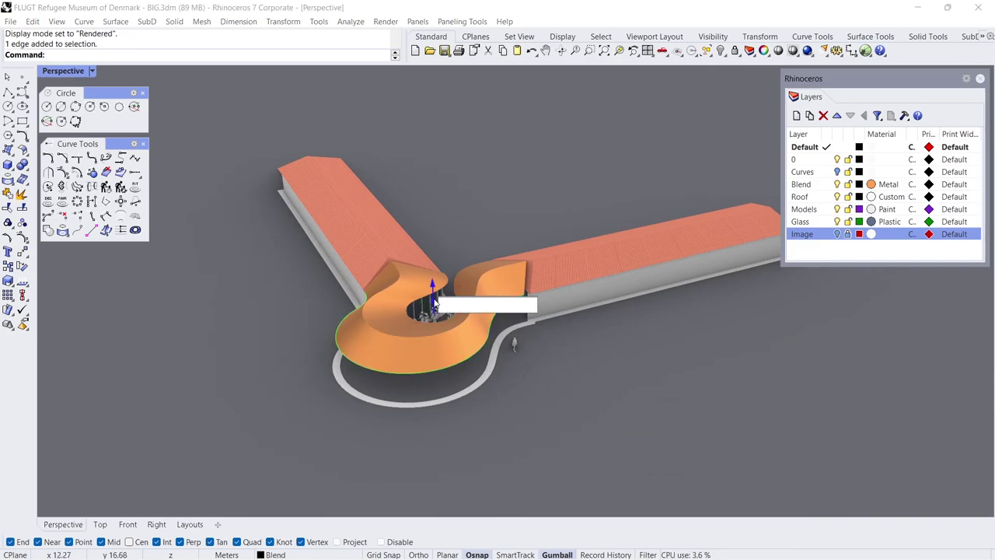
{"action": "type", "text": "-3.5"}
{"action": "key", "text": "Return"}
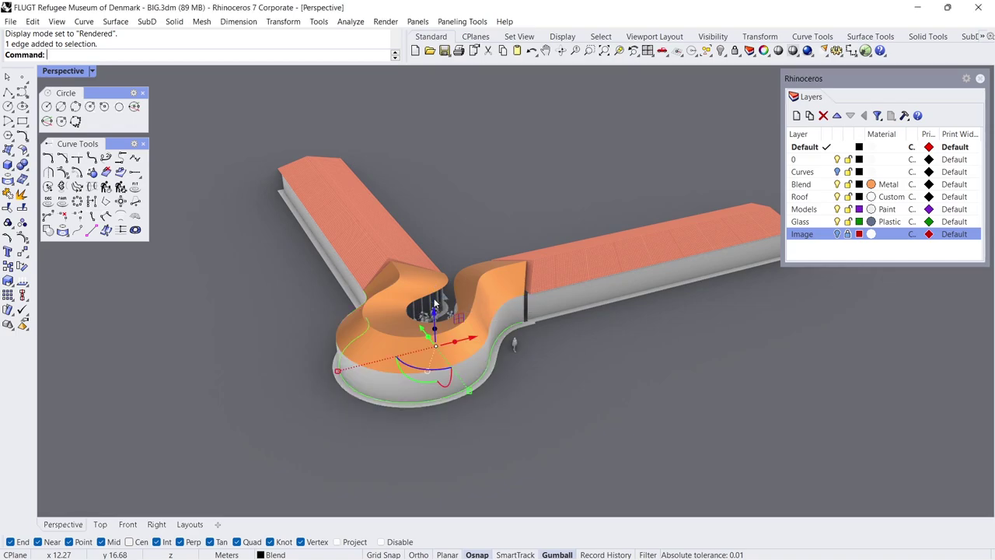
{"action": "left_click", "coordinate": [535, 398]}
{"action": "mouse_move", "coordinate": [534, 395]}
{"action": "right_mouse_down"}
{"action": "mouse_move", "coordinate": [394, 353]}
{"action": "mouse_move", "coordinate": [536, 343]}
{"action": "right_mouse_up"}
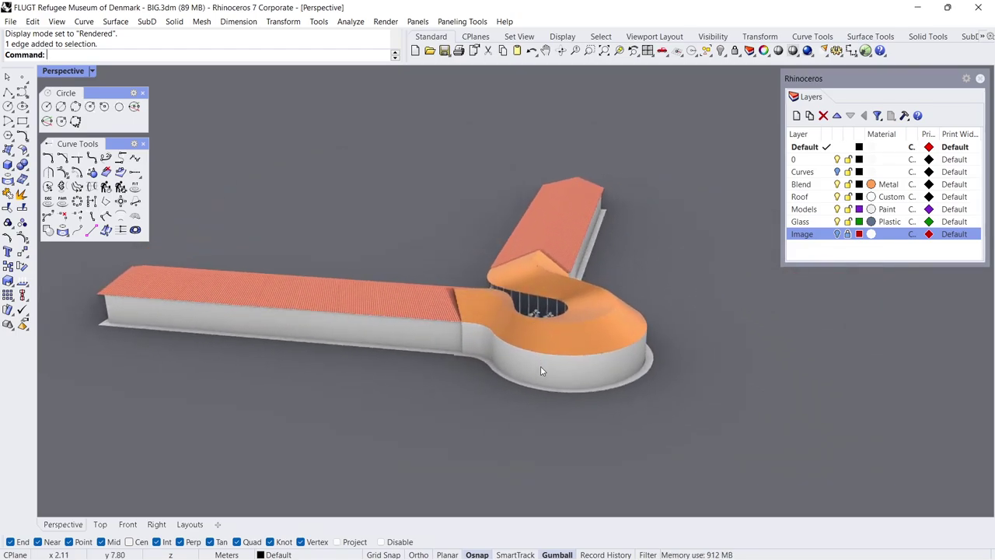
Move the new fascia wall onto the Blend layer
{"action": "left_click", "coordinate": [541, 370]}
{"action": "right_click", "coordinate": [803, 185]}
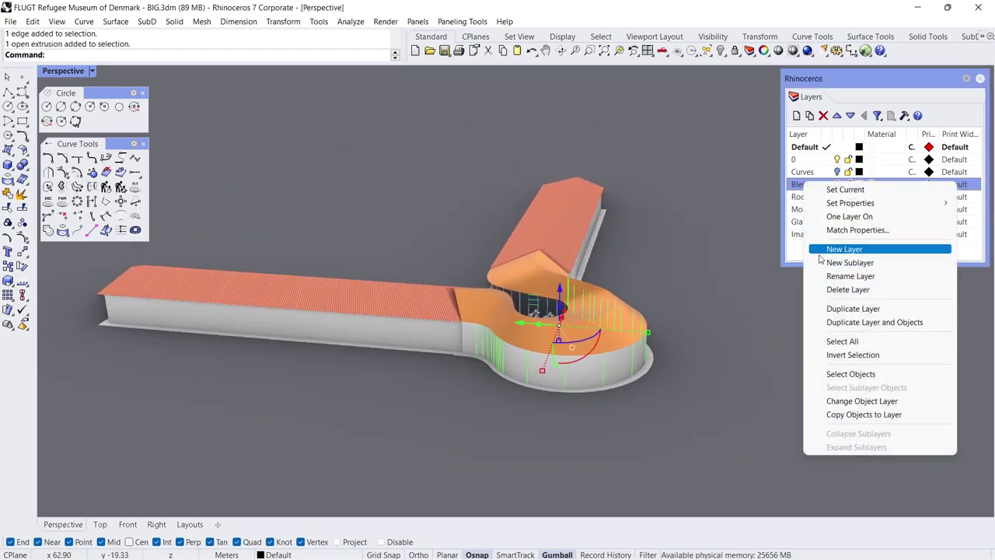
{"action": "left_click", "coordinate": [854, 400]}
{"action": "left_click", "coordinate": [628, 409]}
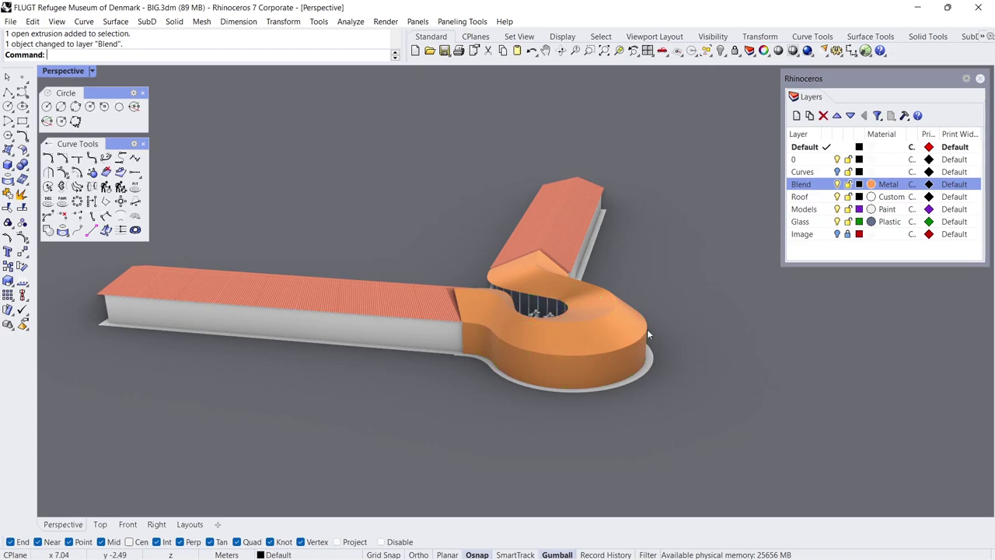
{"action": "right_click_drag", "start_coordinate": [647, 329], "coordinate": [362, 327]}
Rebuild the roof surfaces and fascia wall at degree 1 with 120 U and 2 V points
{"action": "left_click", "coordinate": [361, 323]}
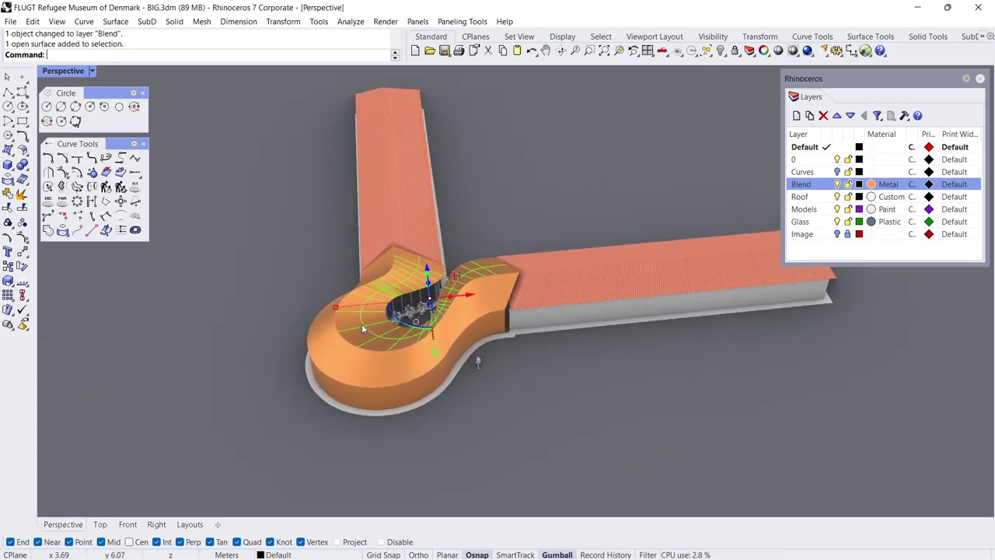
{"action": "left_click", "coordinate": [339, 351], "text": "shift"}
{"action": "left_click", "coordinate": [357, 398], "text": "shift"}
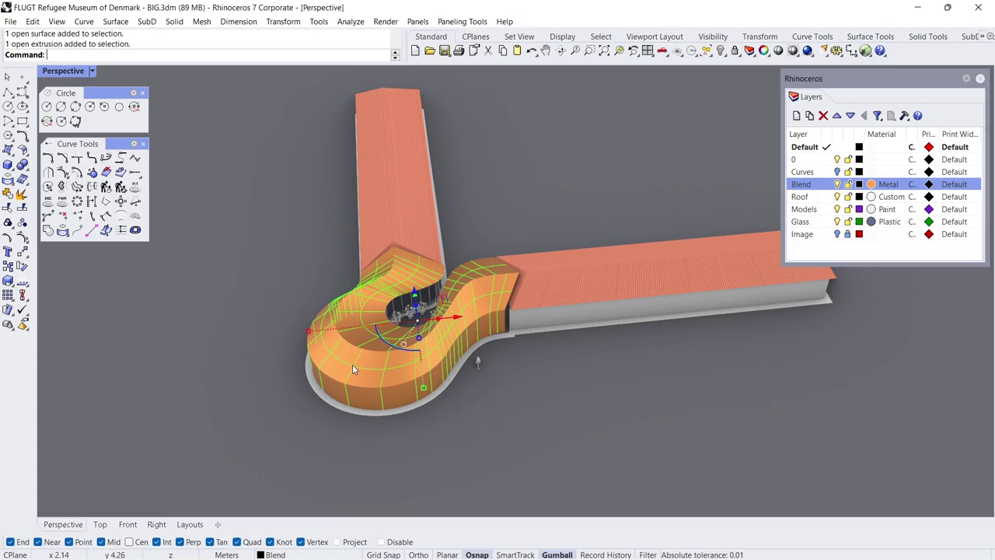
{"action": "scroll", "coordinate": [351, 353], "scroll_direction": "up", "scroll_amount": 3}
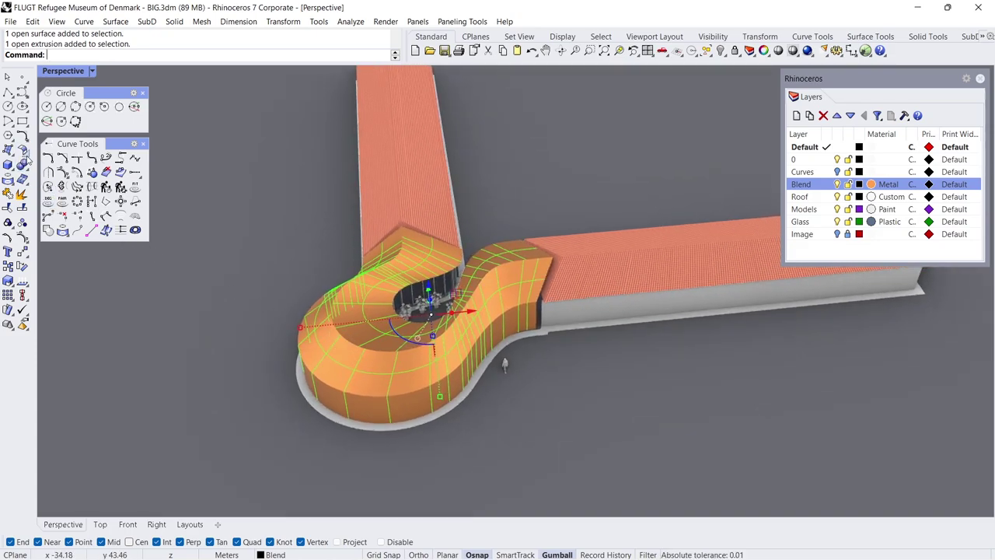
{"action": "left_click", "coordinate": [28, 156]}
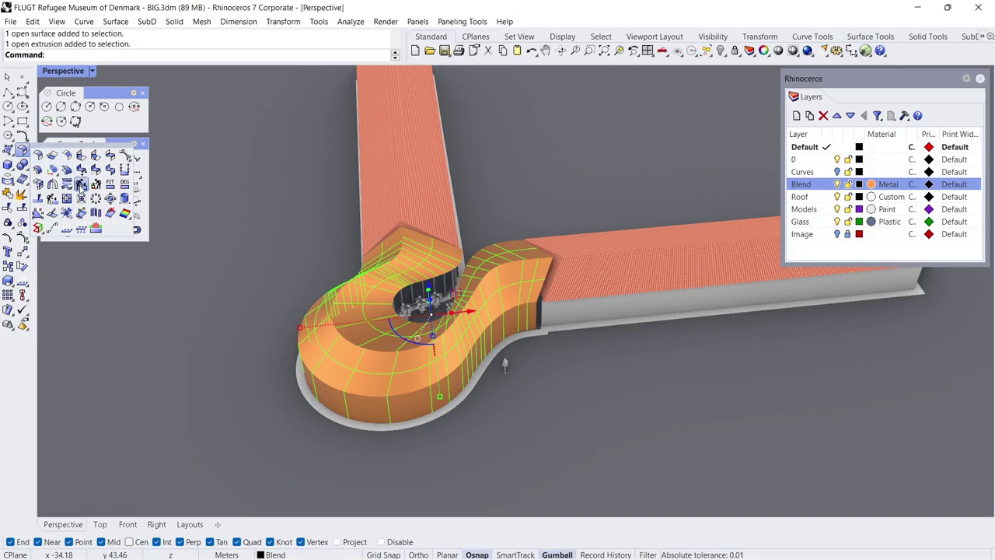
{"action": "left_click", "coordinate": [82, 185]}
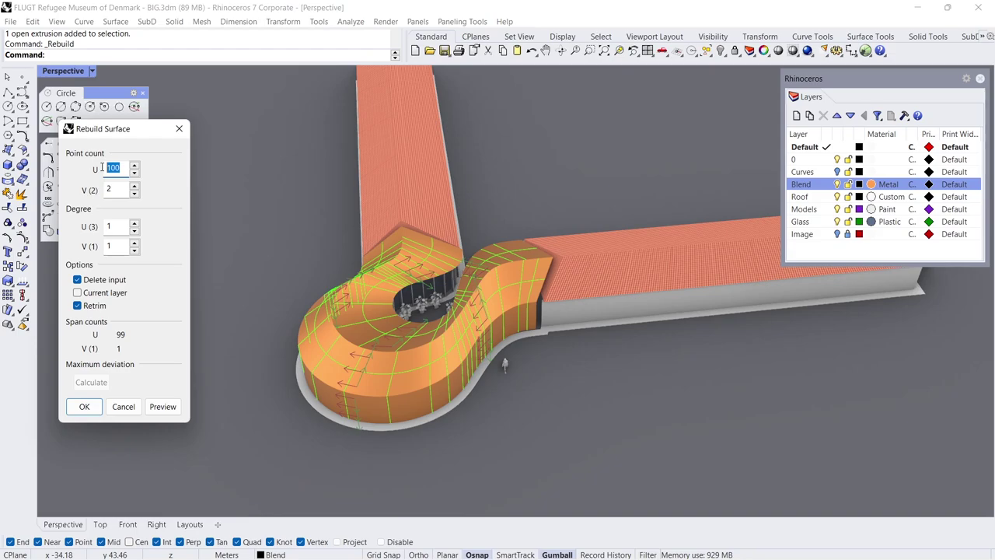
{"action": "type", "text": "1"}
{"action": "left_click", "coordinate": [115, 190]}
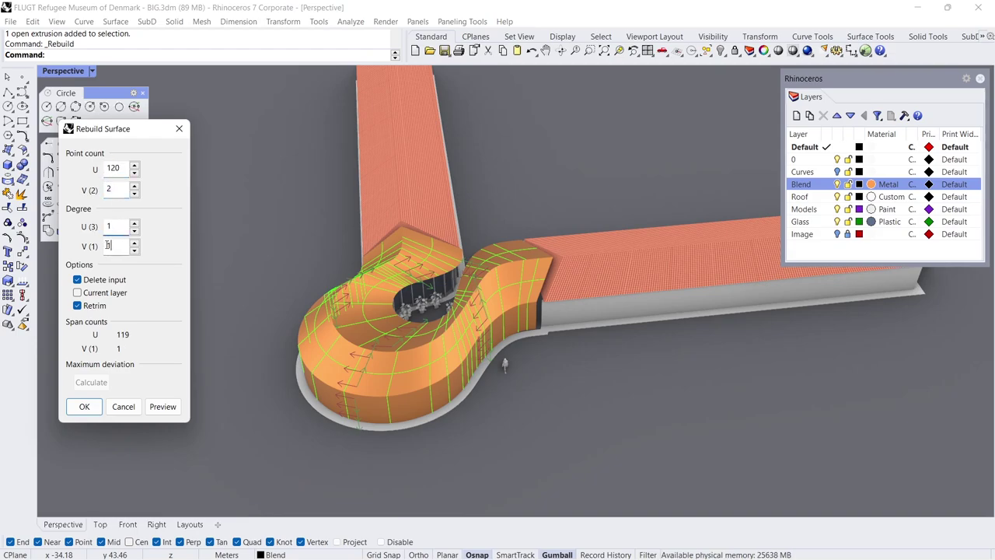
{"action": "left_click", "coordinate": [83, 406]}
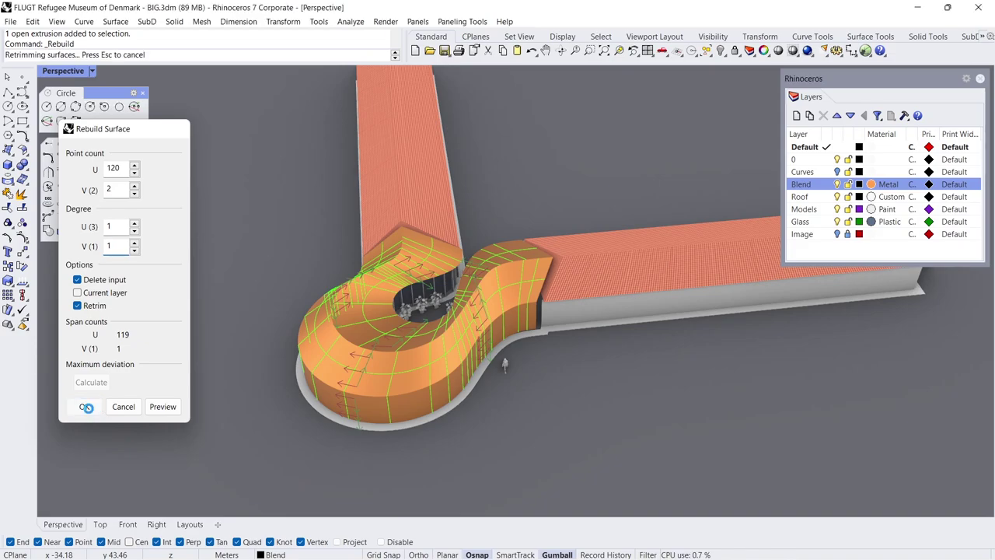
{"action": "left_click", "coordinate": [189, 384]}
Set Blend as the current layer and zoom into the fascia–wing junction
{"action": "mouse_move", "coordinate": [355, 314]}
{"action": "right_mouse_down"}
{"action": "mouse_move", "coordinate": [334, 298]}
{"action": "mouse_move", "coordinate": [330, 221]}
{"action": "mouse_move", "coordinate": [338, 238]}
{"action": "mouse_move", "coordinate": [368, 205]}
{"action": "mouse_move", "coordinate": [369, 189]}
{"action": "mouse_move", "coordinate": [362, 266]}
{"action": "mouse_move", "coordinate": [471, 233]}
{"action": "right_mouse_up"}
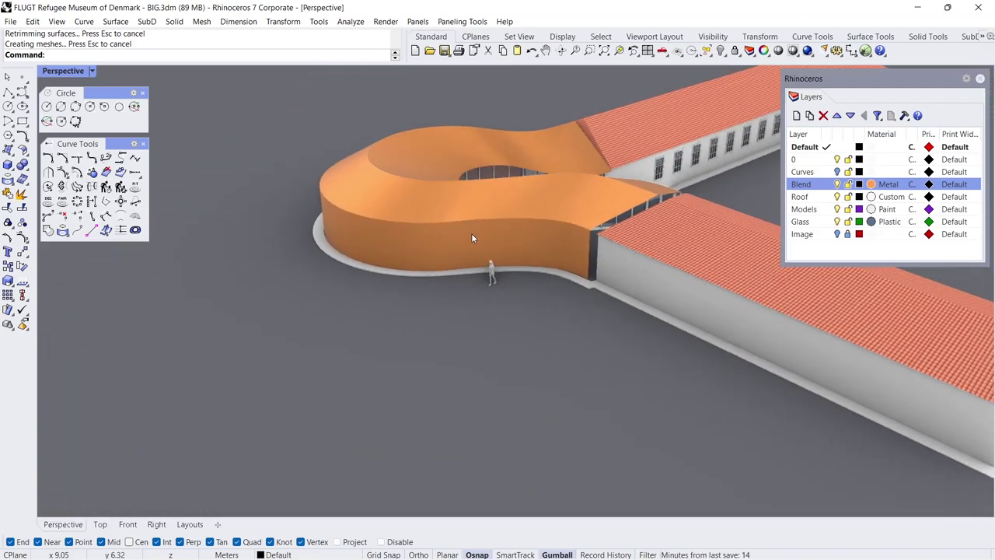
{"action": "left_click", "coordinate": [829, 184]}
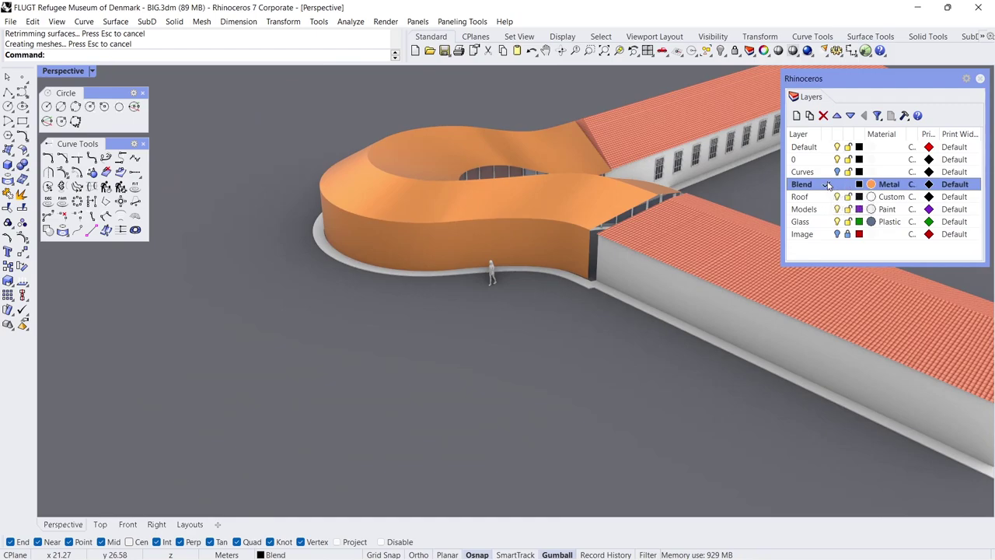
{"action": "right_click_drag", "start_coordinate": [624, 256], "coordinate": [615, 220], "text": "ctrl"}
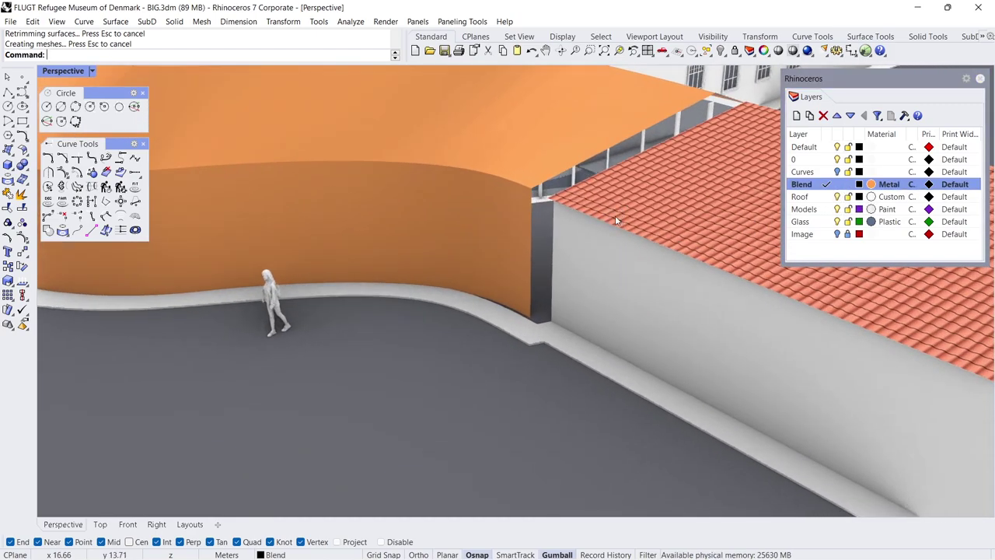
{"action": "left_click", "coordinate": [11, 165]}
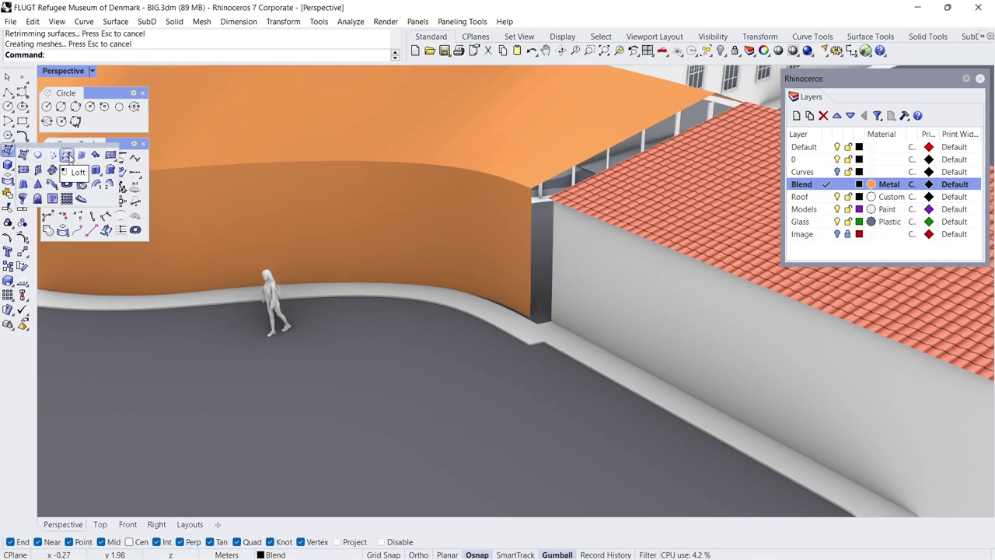
Loft a surface between the fascia end edge and the first wing's wall edge
{"action": "left_click", "coordinate": [67, 156]}
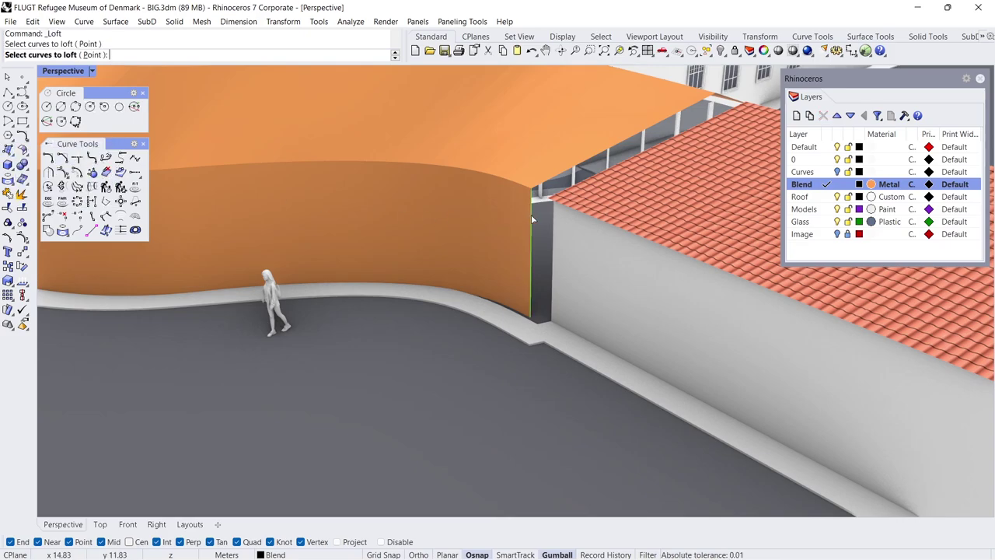
{"action": "left_click", "coordinate": [551, 227]}
{"action": "key", "text": "Return"}
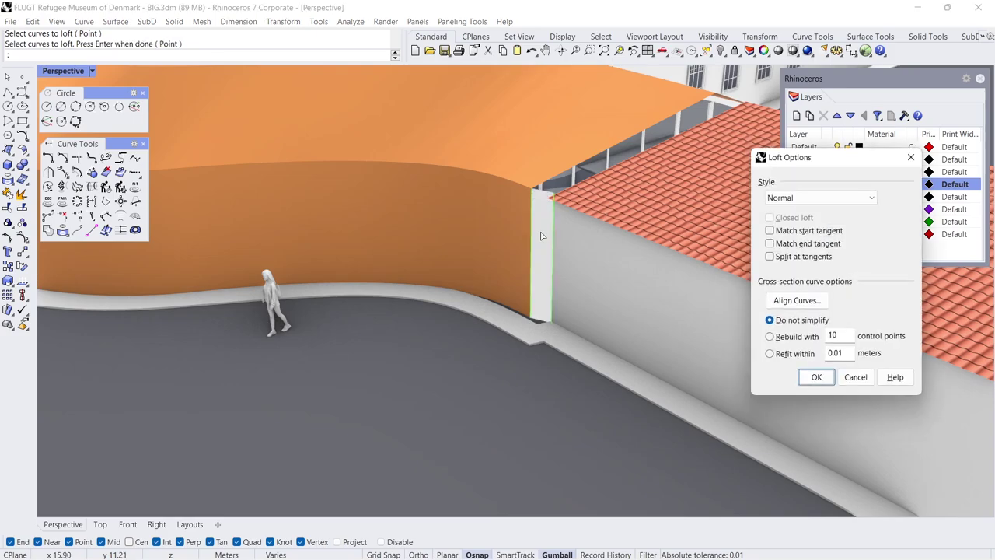
{"action": "key", "text": "Return"}
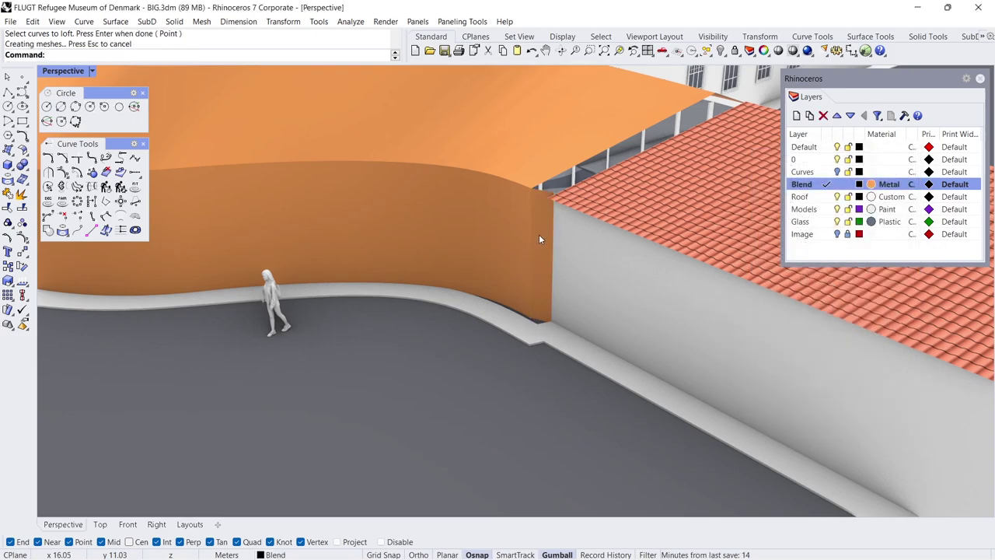
Loft a second strip closing the gap at the other tiled wing's wall
{"action": "scroll", "coordinate": [538, 234], "scroll_direction": "down", "scroll_amount": 5}
{"action": "scroll", "coordinate": [537, 257], "scroll_direction": "down", "scroll_amount": 5}
{"action": "right_click_drag", "start_coordinate": [401, 255], "coordinate": [693, 248]}
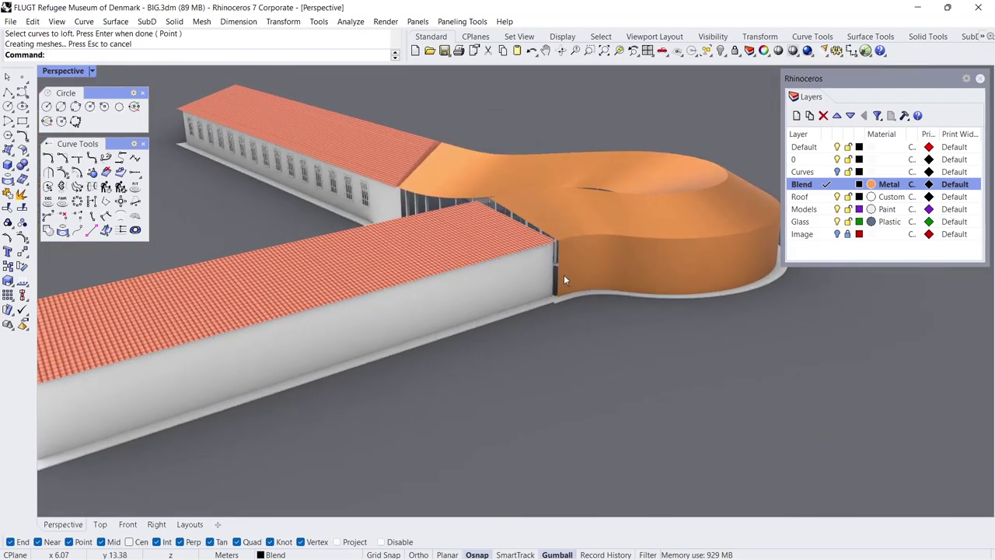
{"action": "scroll", "coordinate": [564, 276], "scroll_direction": "up", "scroll_amount": 3}
{"action": "scroll", "coordinate": [560, 265], "scroll_direction": "up", "scroll_amount": 3}
{"action": "key", "text": "Return"}
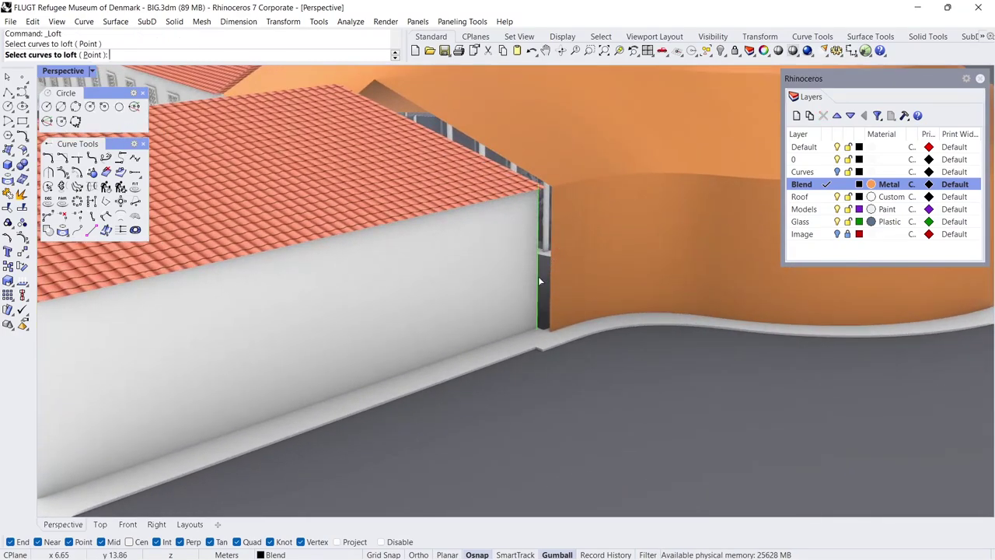
{"action": "left_click", "coordinate": [549, 283]}
{"action": "key", "text": "Return"}
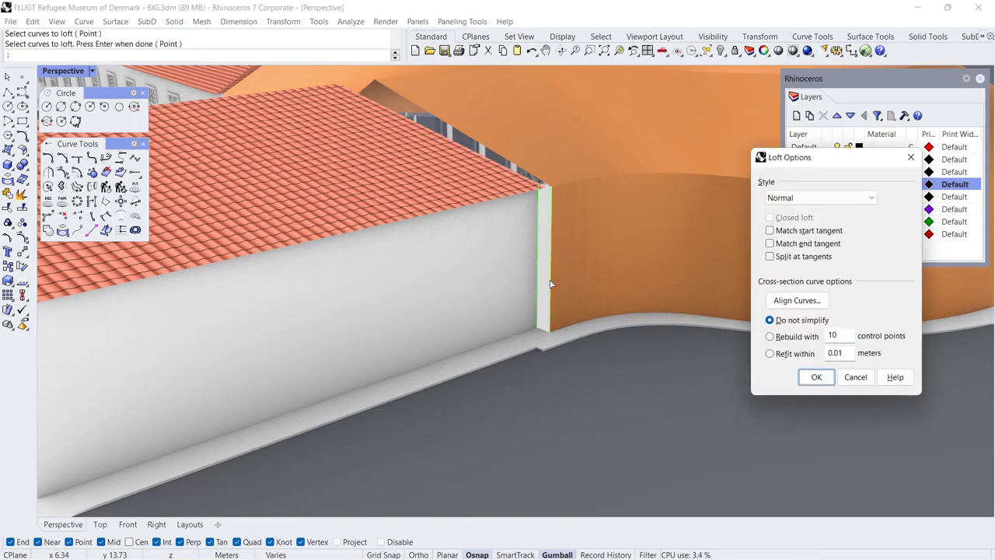
{"action": "key", "text": "Return"}
{"action": "scroll", "coordinate": [533, 265], "scroll_direction": "down", "scroll_amount": 3}
{"action": "scroll", "coordinate": [544, 253], "scroll_direction": "down", "scroll_amount": 3}
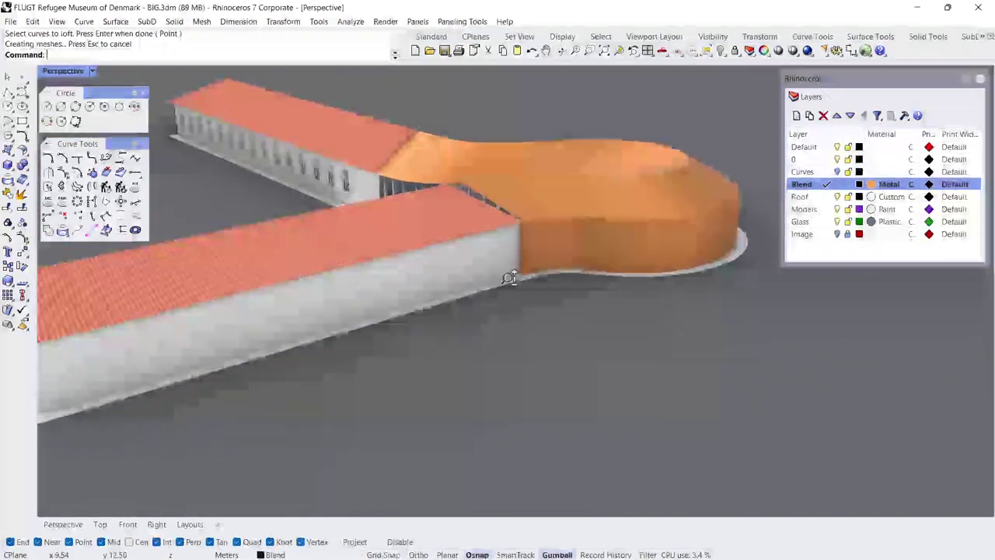
{"action": "scroll", "coordinate": [559, 238], "scroll_direction": "down", "scroll_amount": 2}
{"action": "right_click_drag", "start_coordinate": [561, 243], "coordinate": [579, 340]}
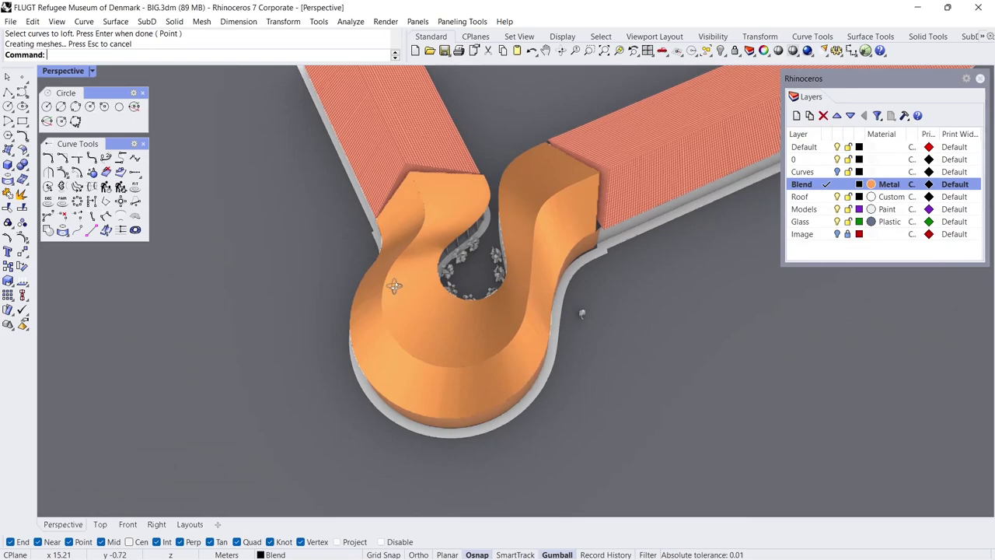
{"action": "scroll", "coordinate": [579, 340], "scroll_direction": "down", "scroll_amount": 3}
{"action": "scroll", "coordinate": [544, 295], "scroll_direction": "down", "scroll_amount": 3}
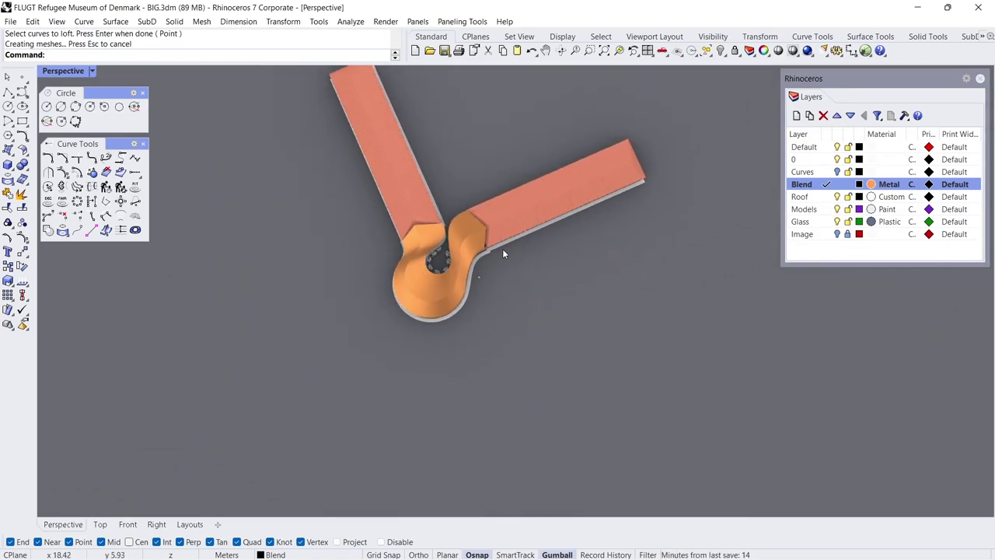
{"action": "right_click_drag", "start_coordinate": [502, 249], "coordinate": [486, 255]}
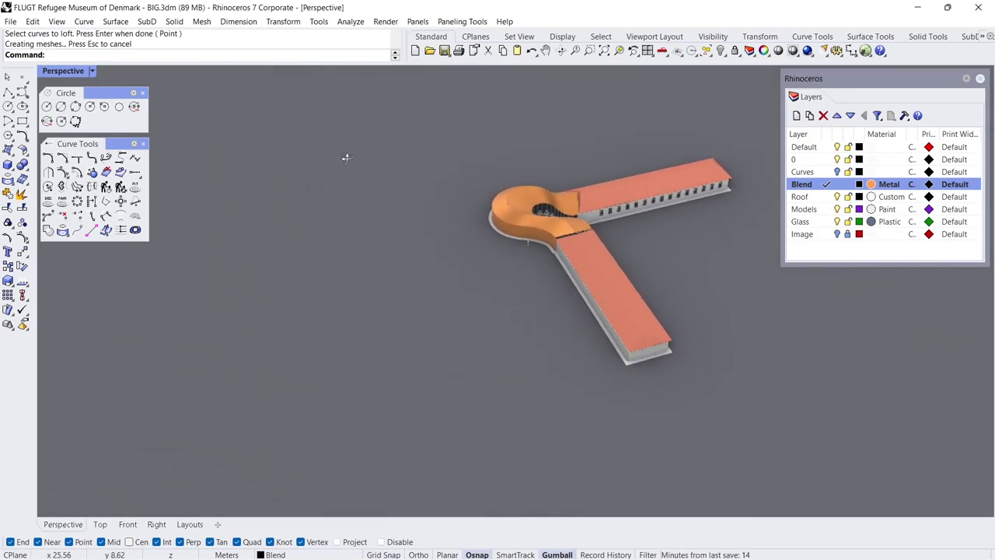